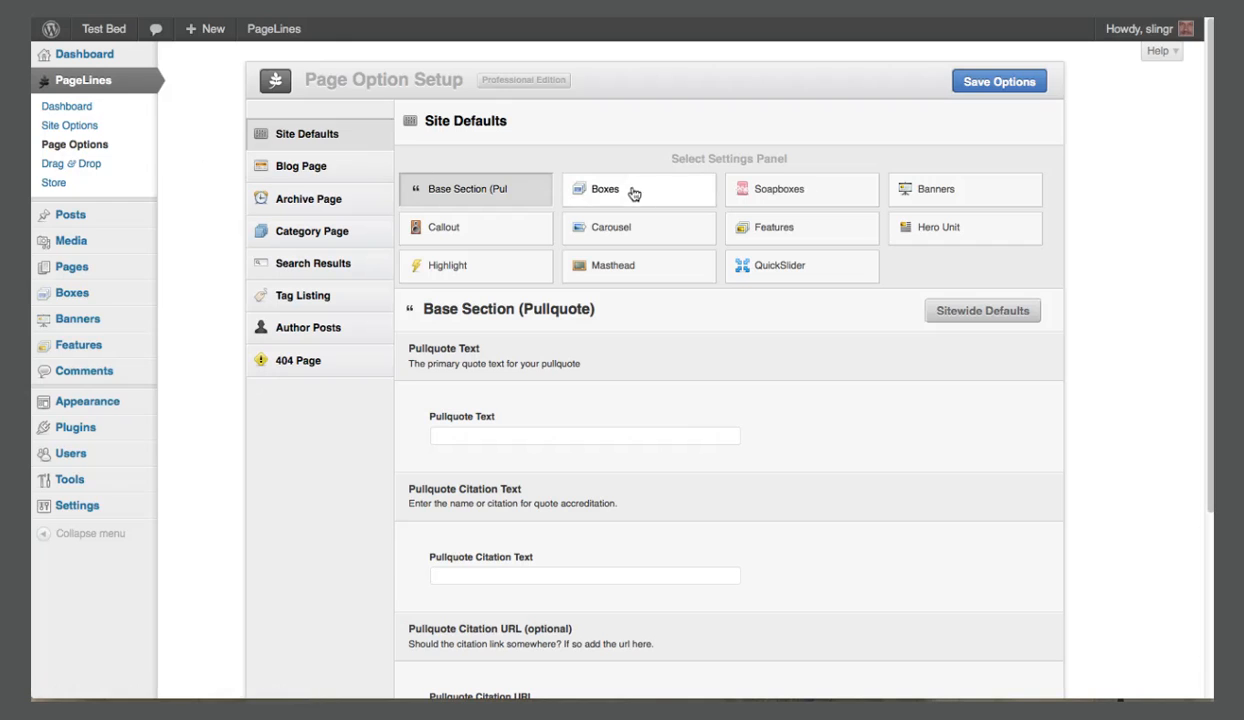
Review the Boxes settings under Site Defaults and the page setup options for the 404 Page.
left_click(656, 193)
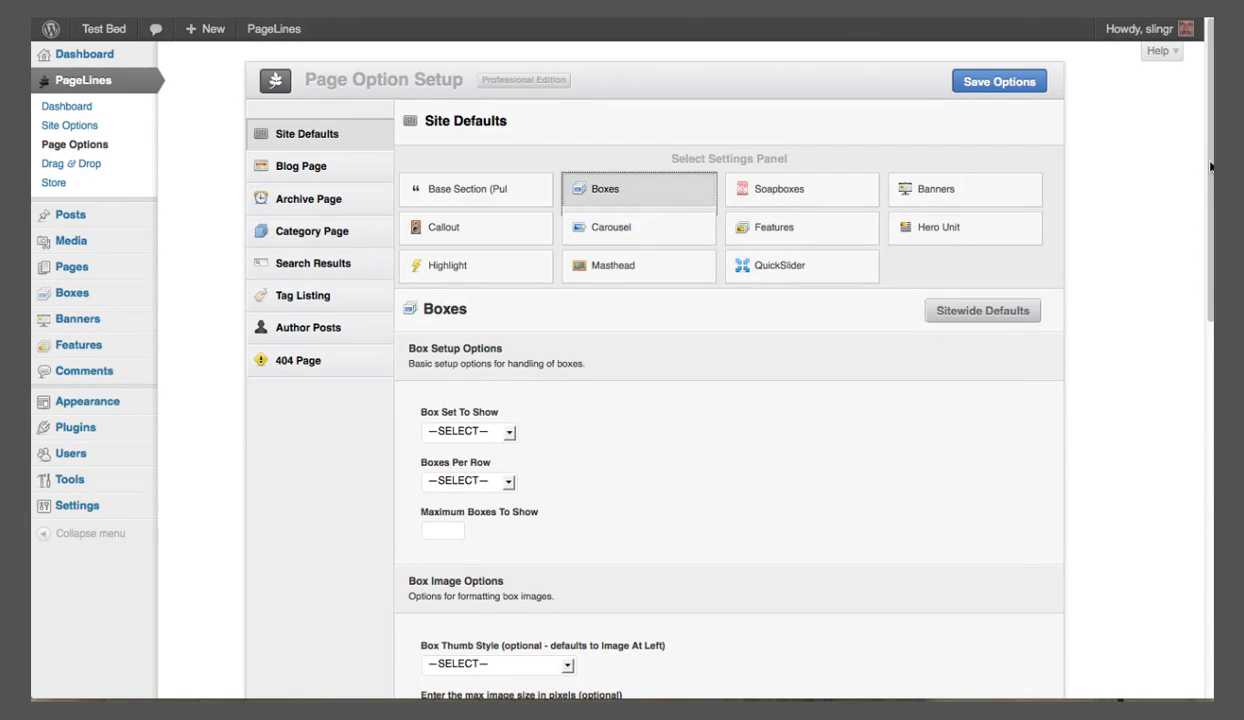
left_click_drag(1210, 166, 1205, 287)
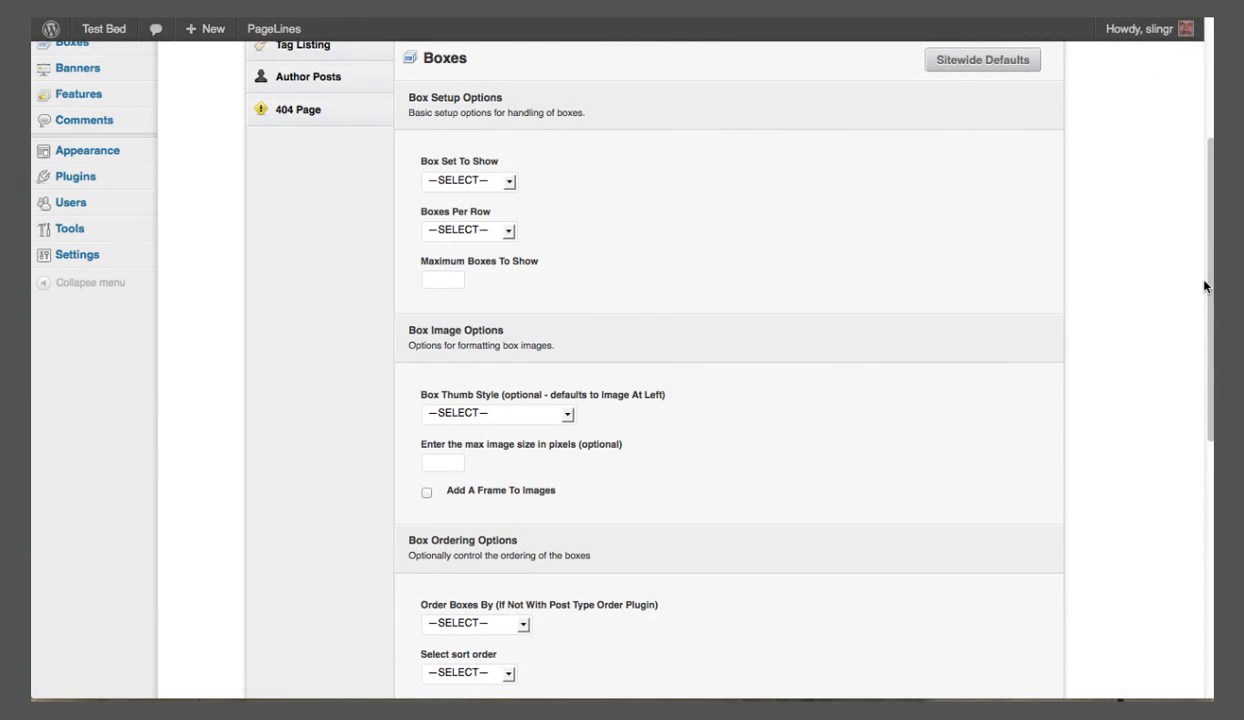
left_click_drag(1205, 287, 1209, 484)
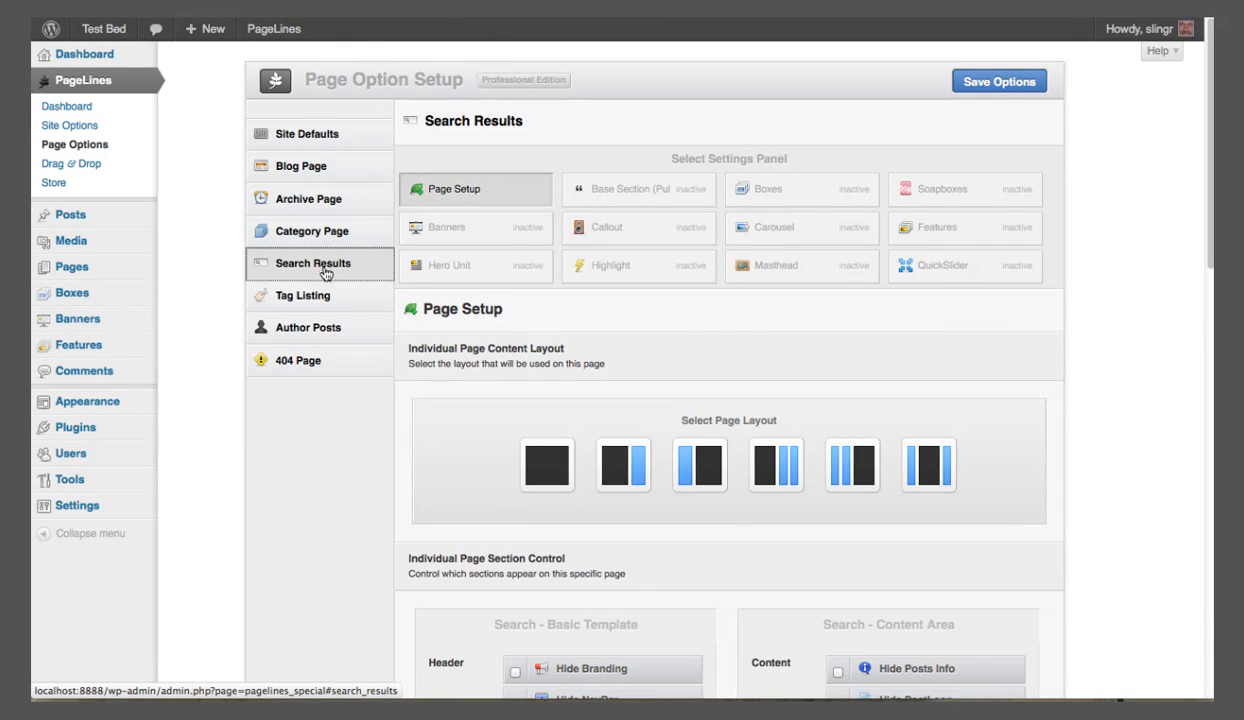
left_click(322, 366)
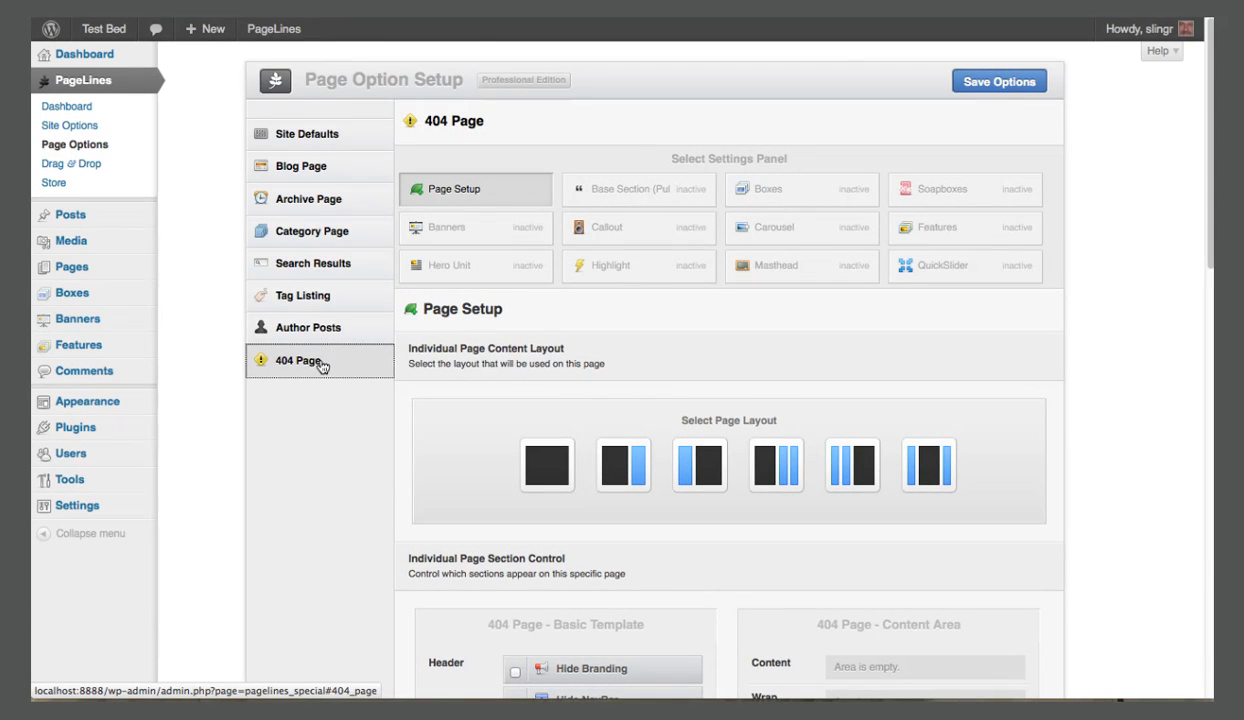
Open the Drag & Drop template setup and go through the Site Header's active and available sections.
left_click(79, 168)
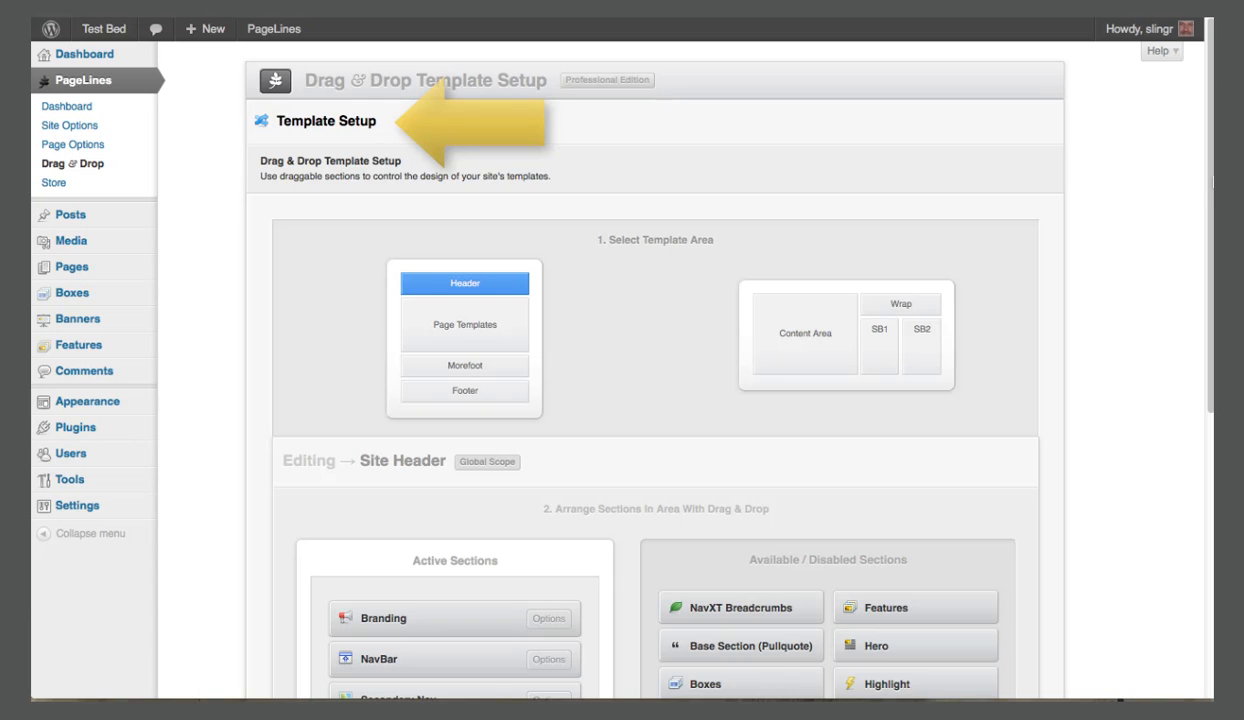
scroll(1205, 200, "down", 2)
left_click_drag(1211, 203, 1211, 275)
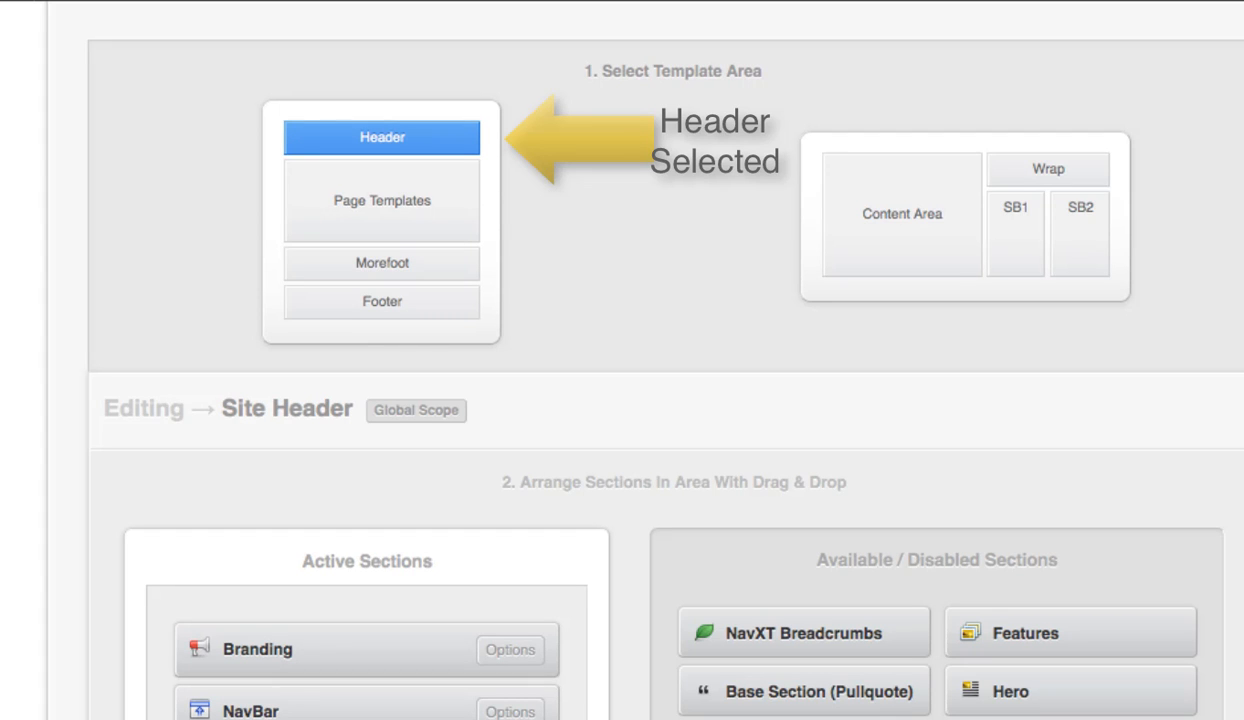
scroll(622, 360, "down", 5)
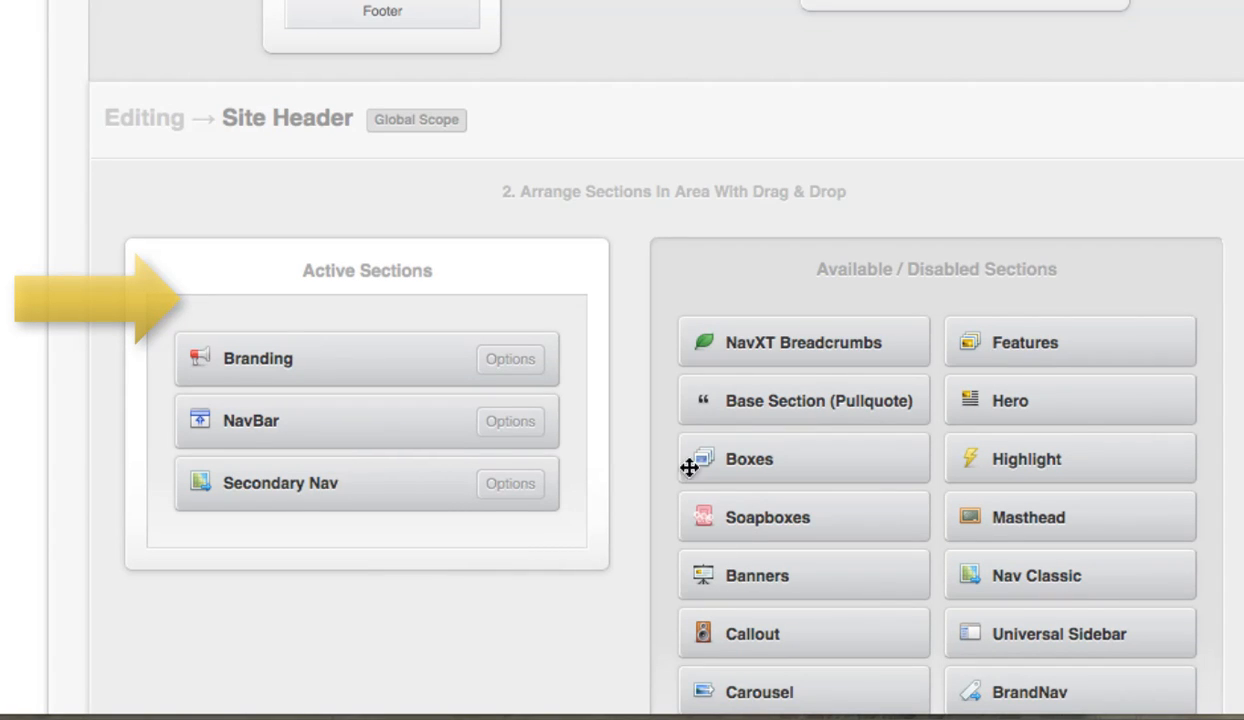
scroll(650, 380, "down", 3)
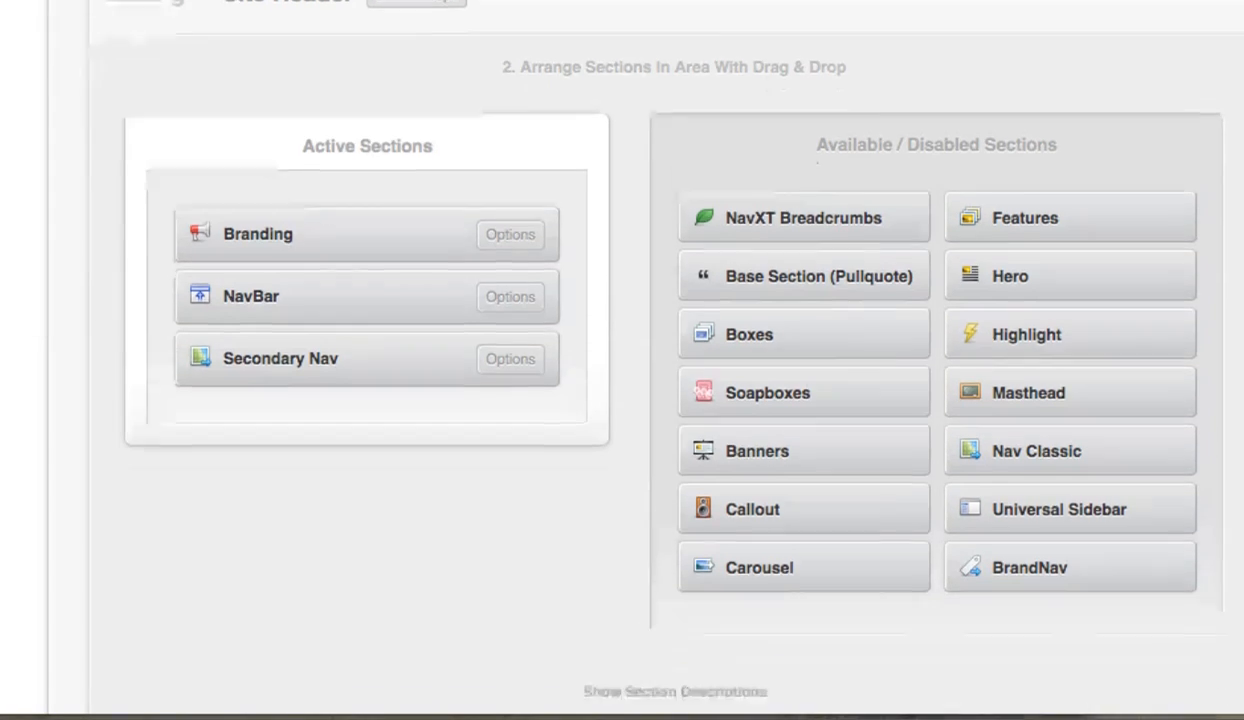
scroll(650, 380, "up", 3)
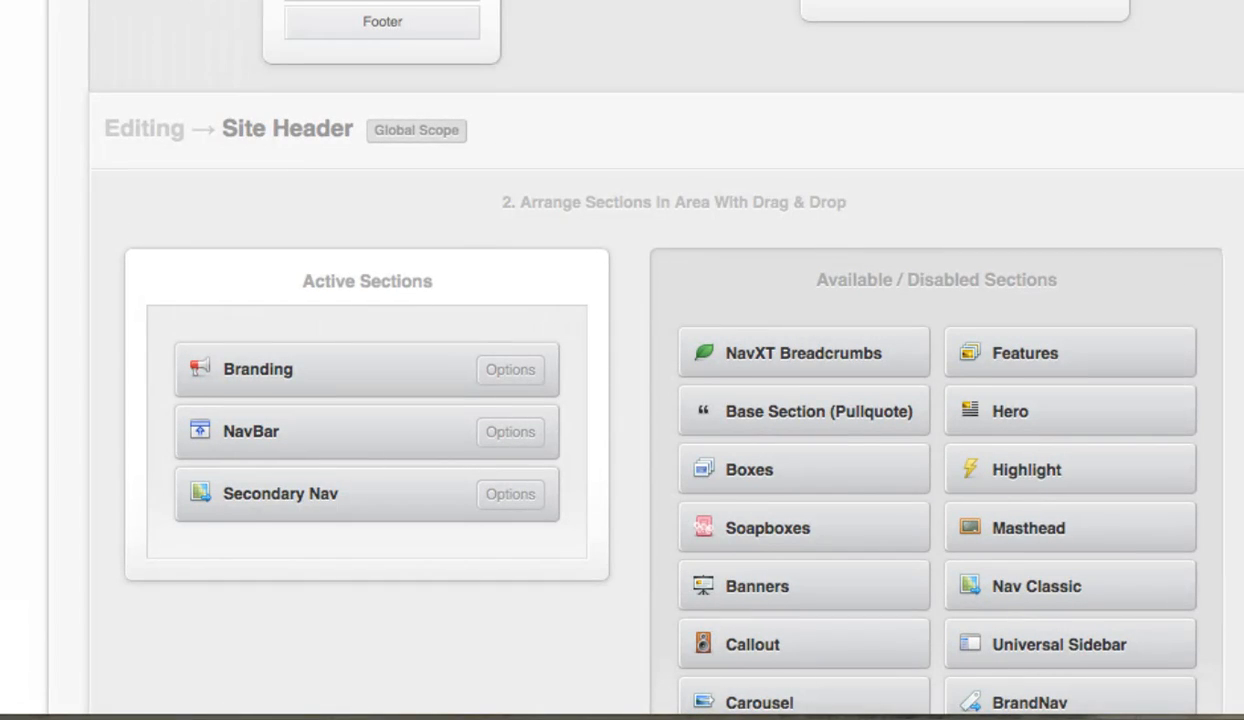
scroll(647, 346, "down", 1)
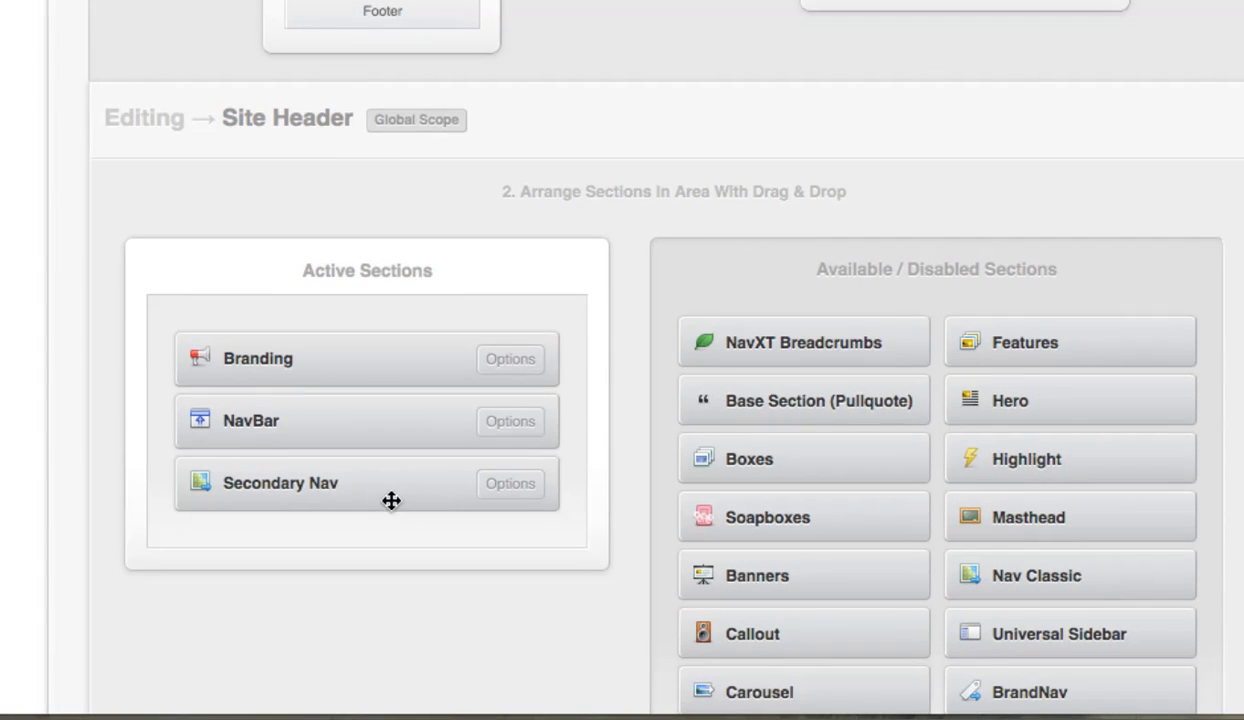
Disable Secondary Nav in the Site Header, and try NavXT Breadcrumbs in its place before disabling it too.
left_click_drag(385, 483, 840, 509)
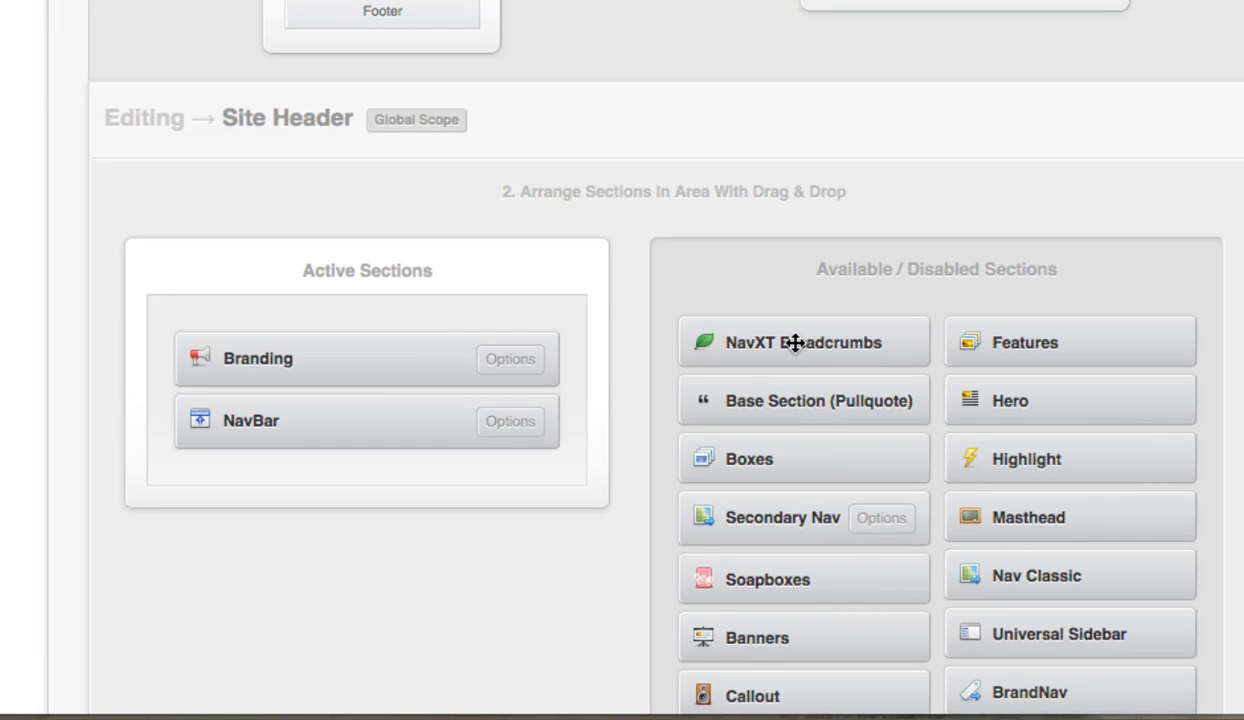
left_click_drag(795, 343, 310, 486)
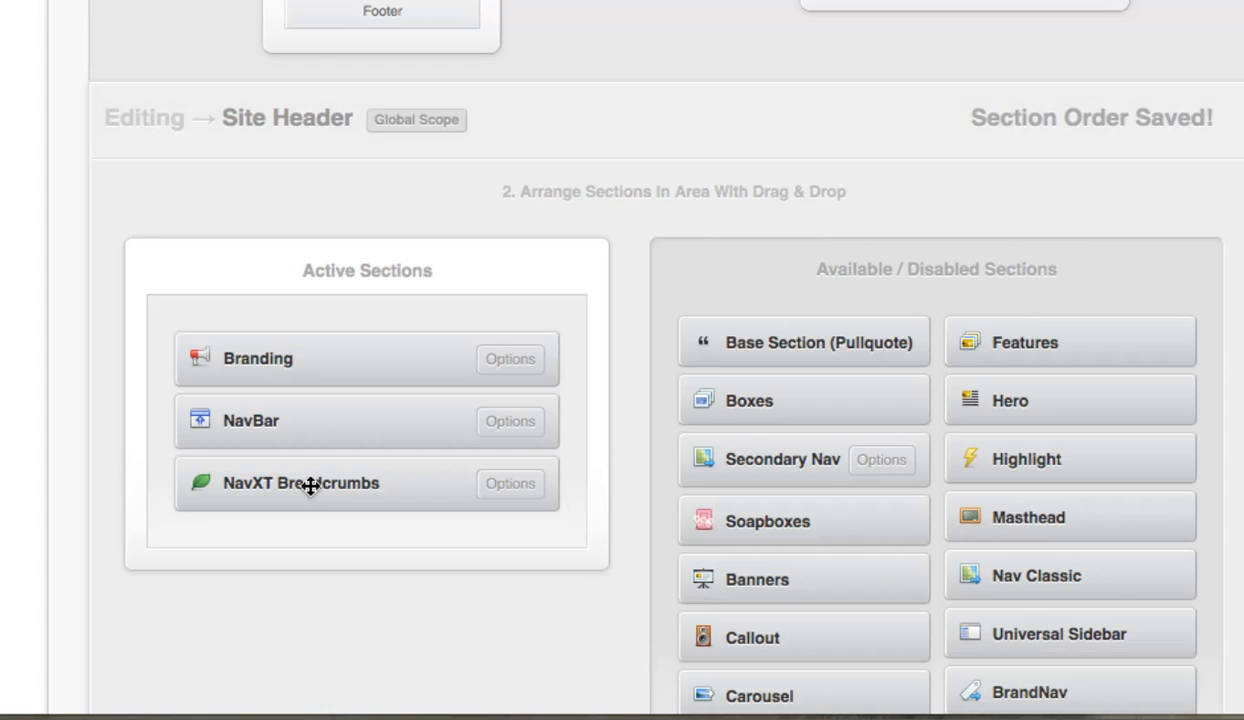
left_click_drag(310, 486, 726, 410)
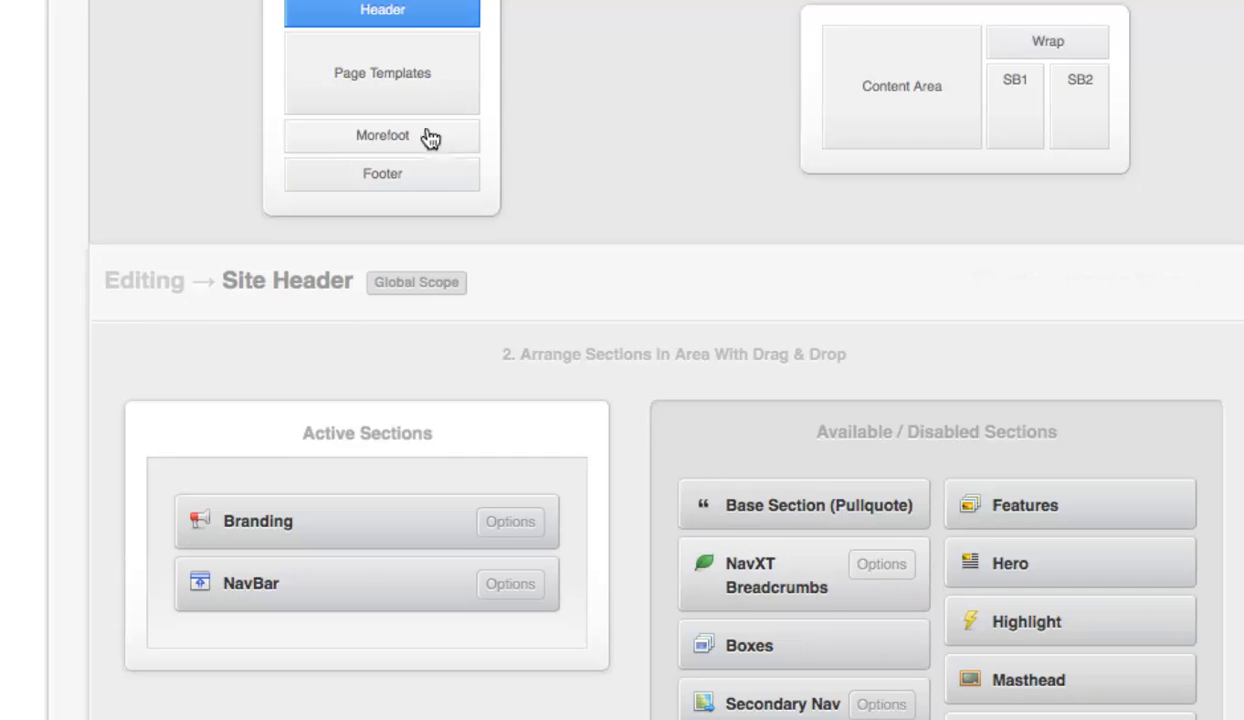
In the Page Templates area, disable the Boxes section for Template 1.
left_click(414, 58)
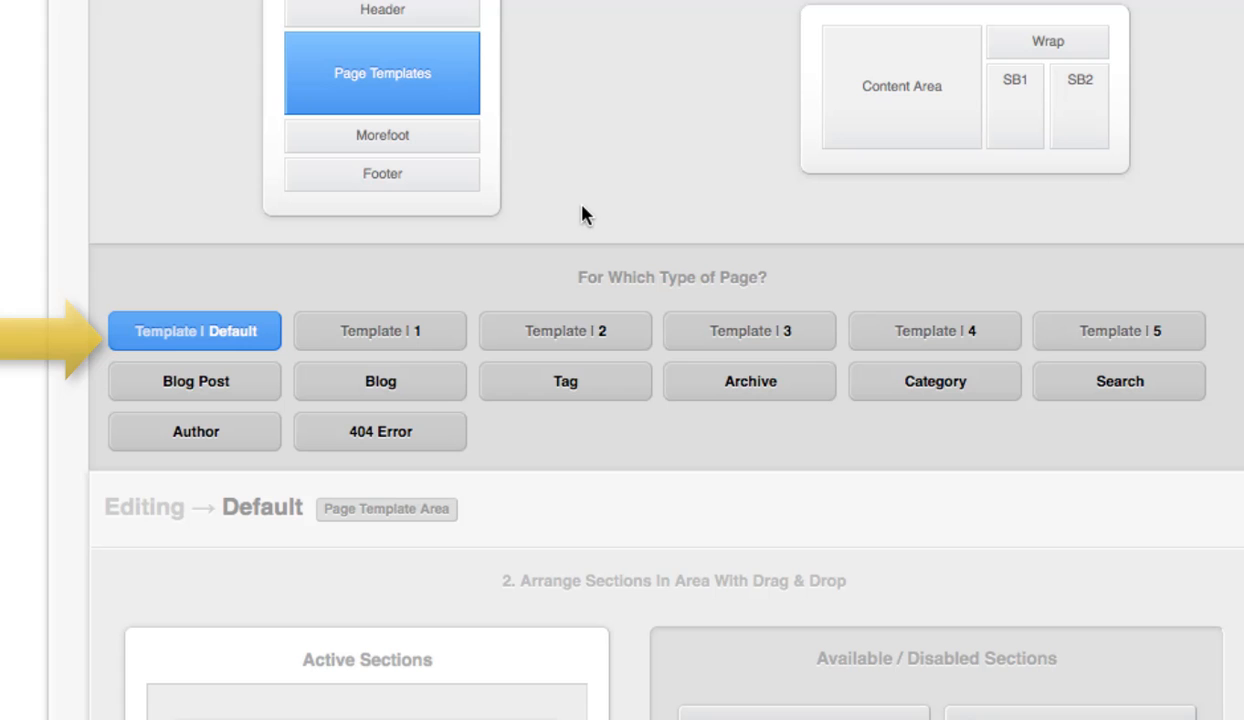
scroll(565, 230, "down", 3)
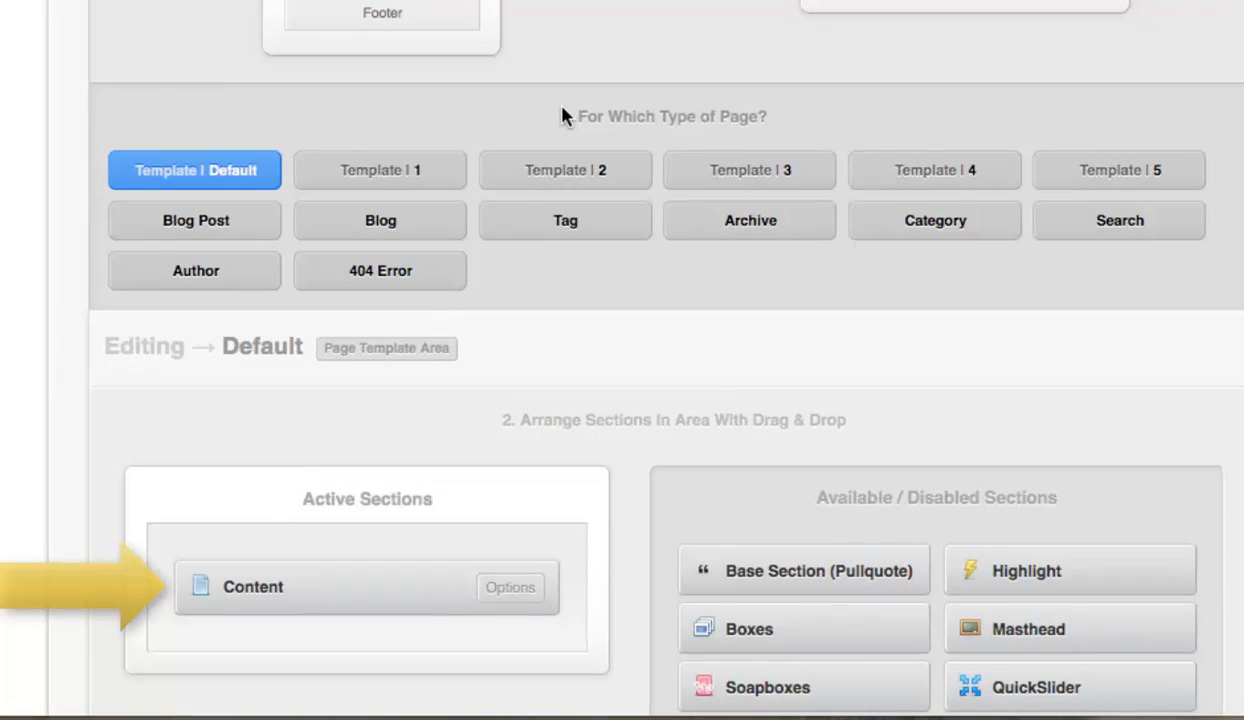
left_click(415, 177)
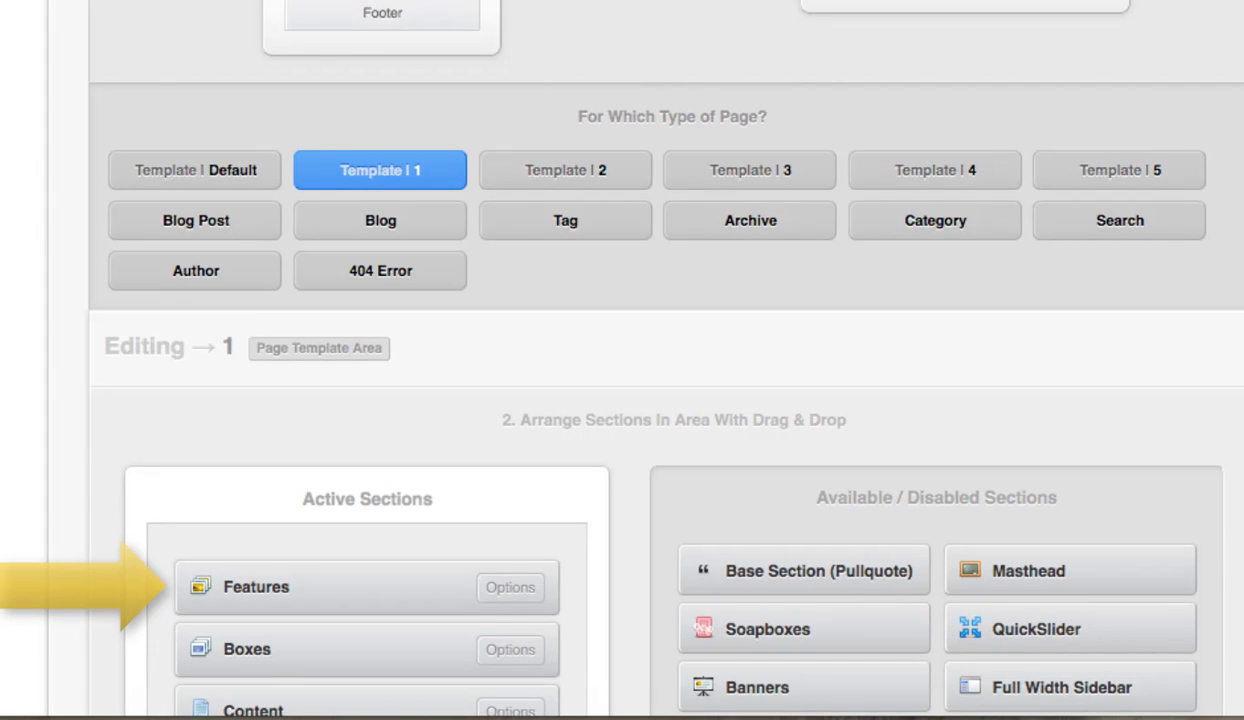
scroll(647, 348, "down", 2)
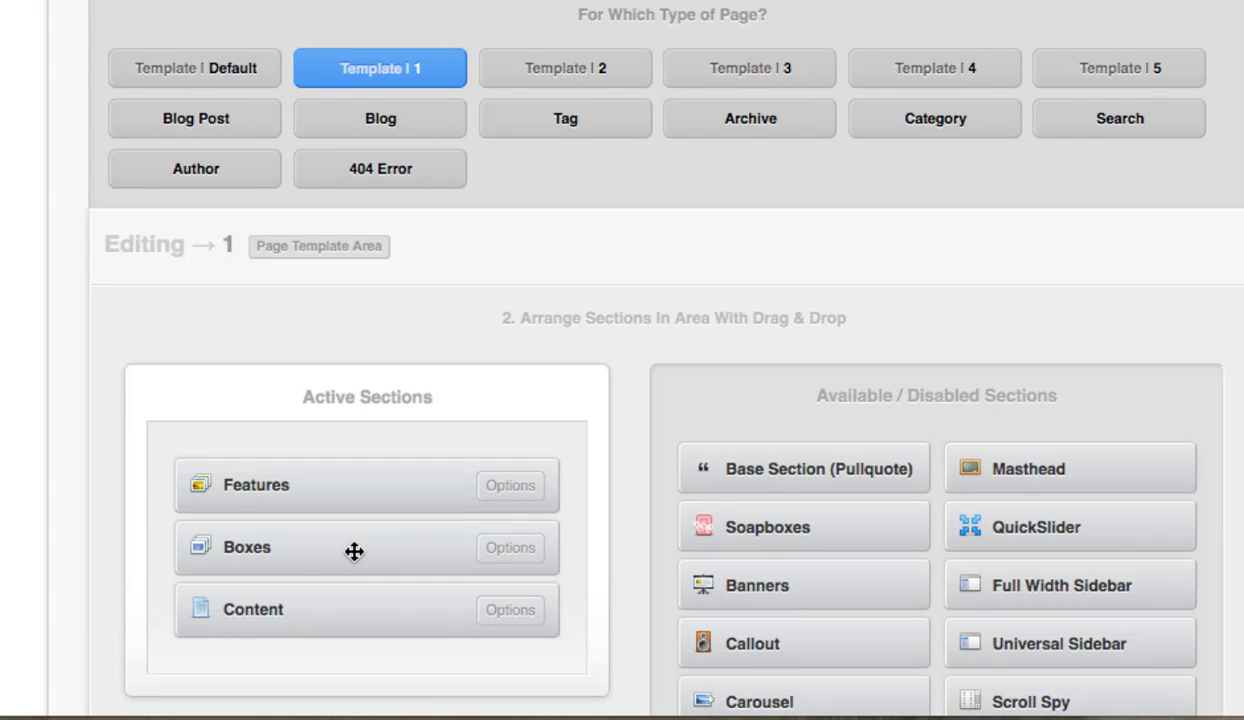
left_click_drag(354, 551, 876, 584)
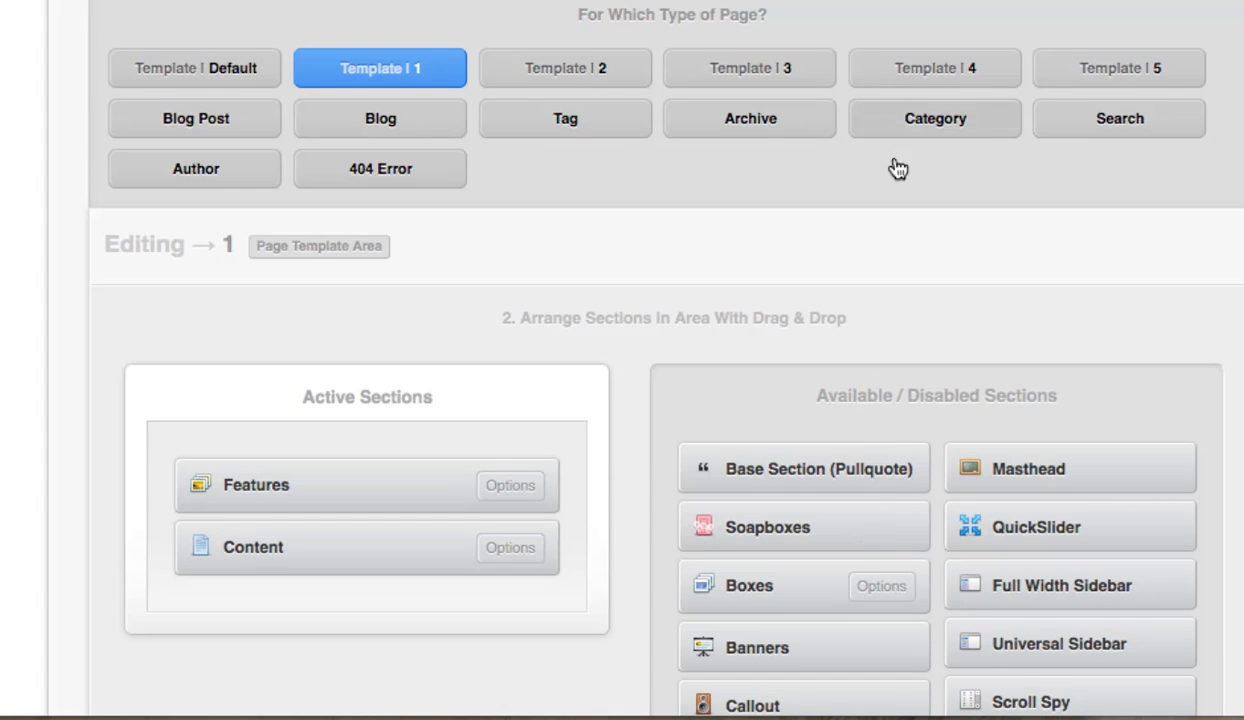
Add the Comments section to Template 1's Content Area and place it below PostLoop.
scroll(891, 167, "up", 3)
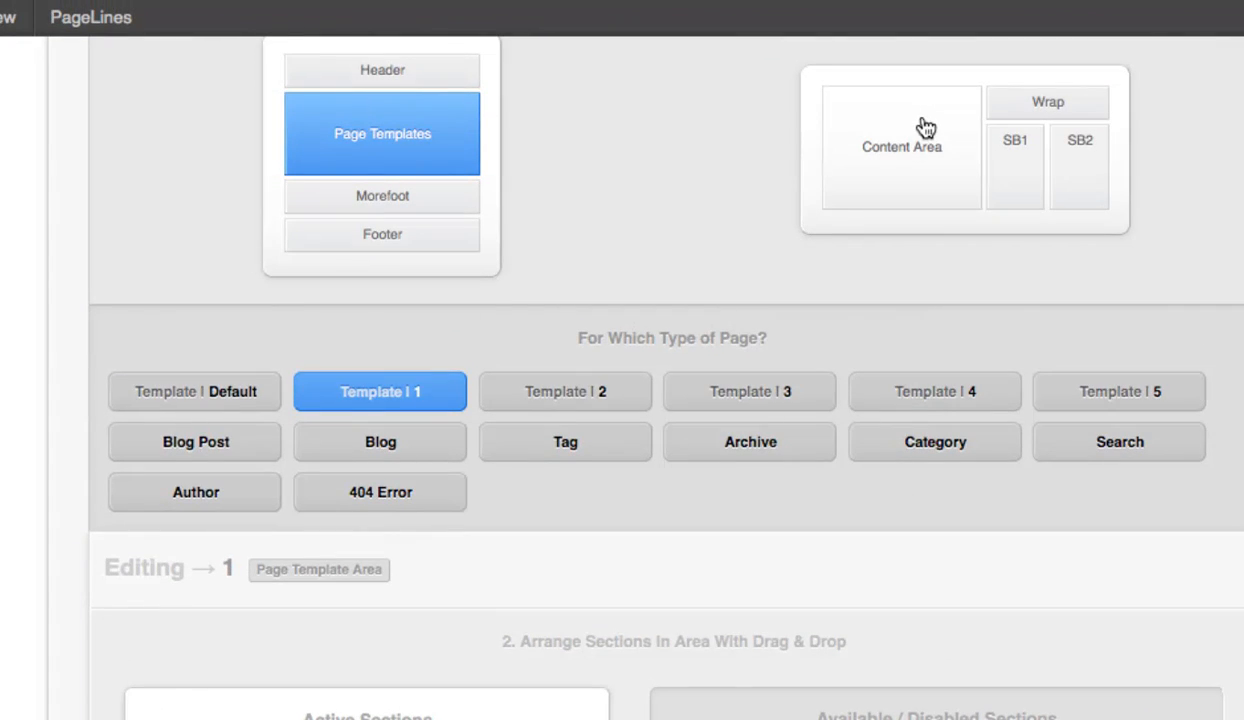
left_click(922, 114)
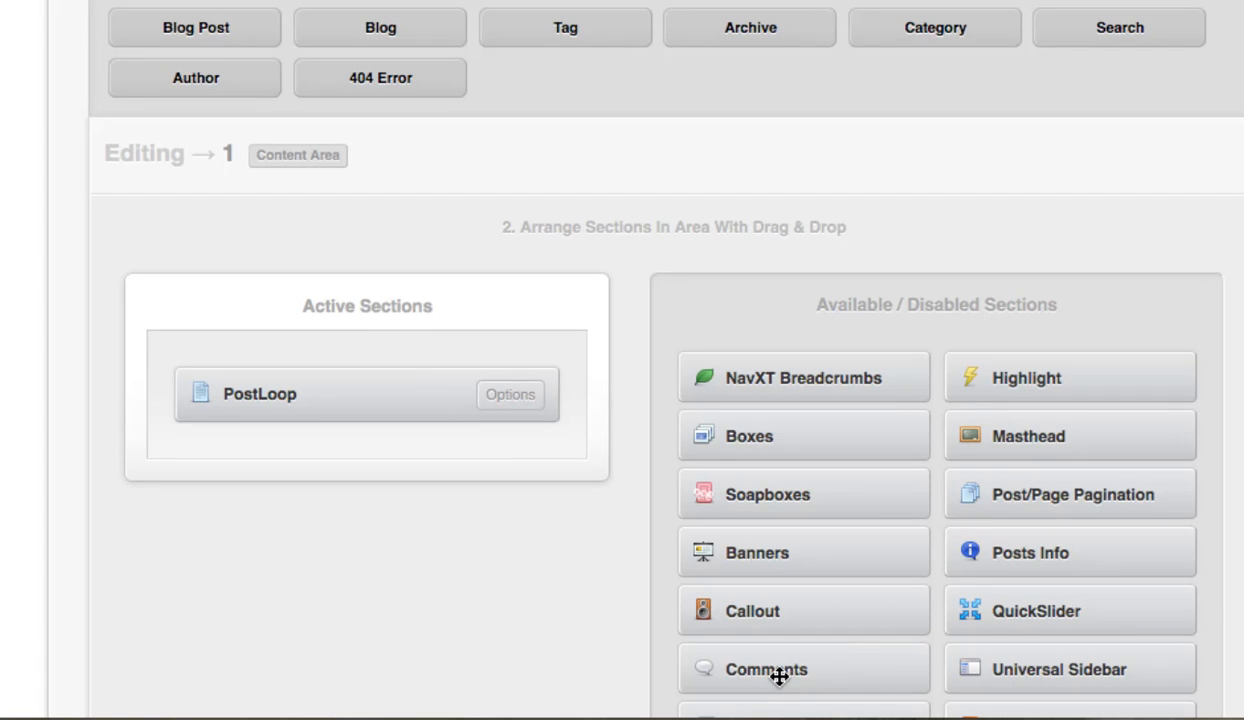
left_click_drag(778, 672, 300, 440)
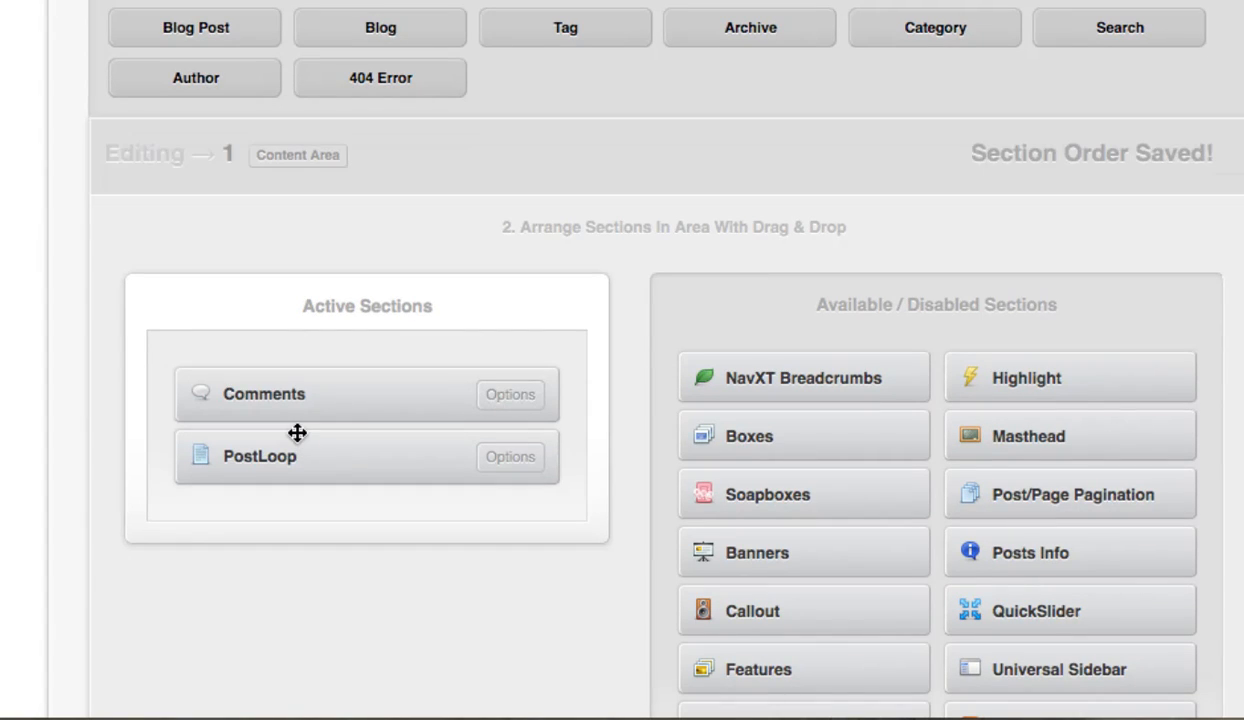
left_click_drag(309, 388, 305, 479)
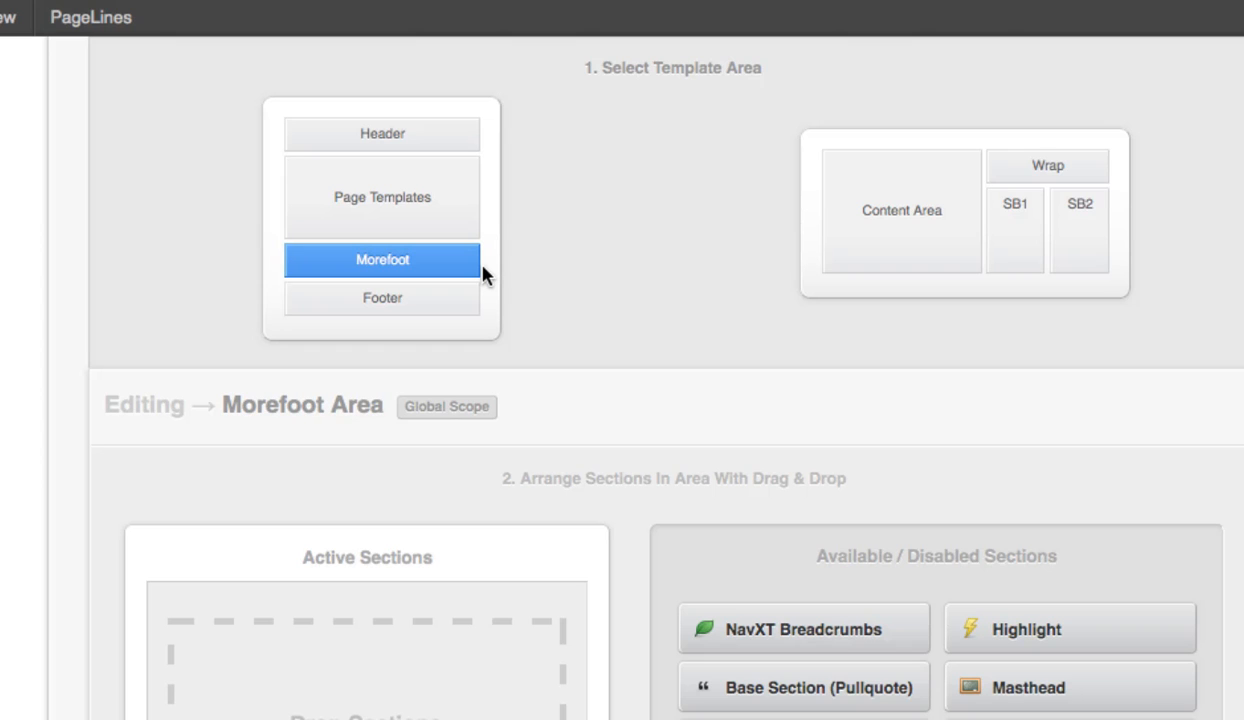
Activate the Morefoot Sidebars section in the Morefoot Area.
scroll(484, 260, "down", 3)
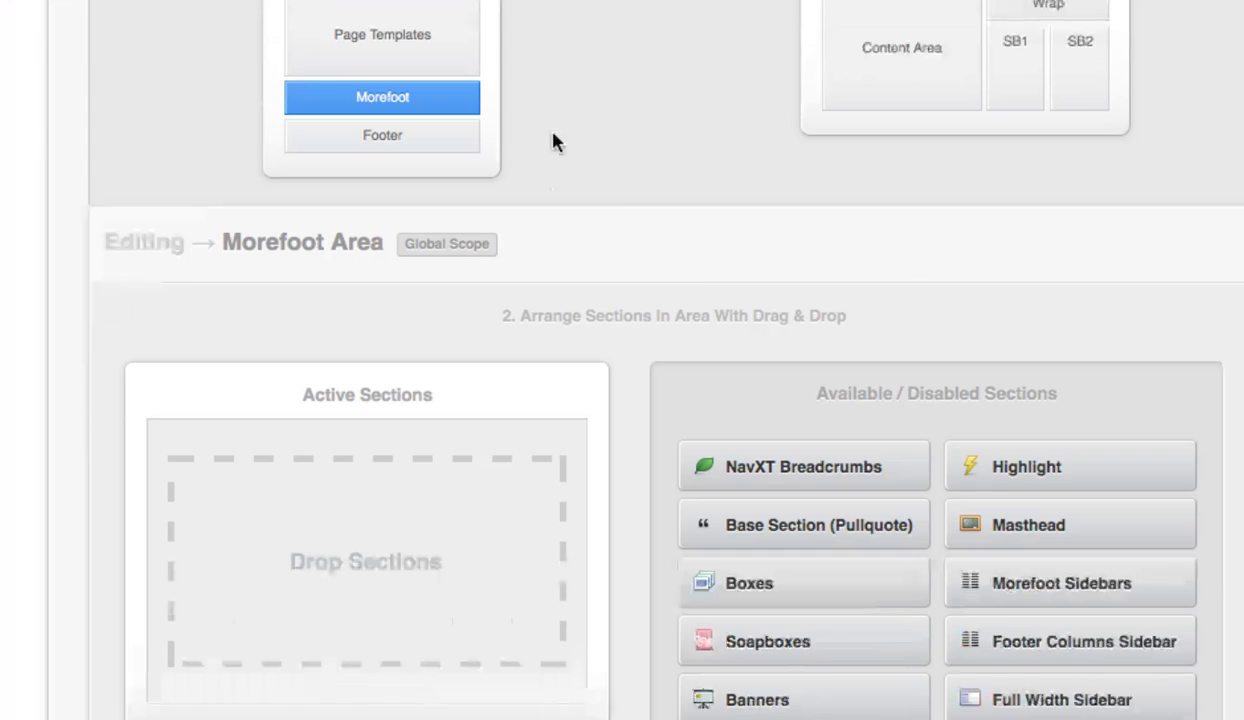
left_click_drag(1000, 575, 360, 555)
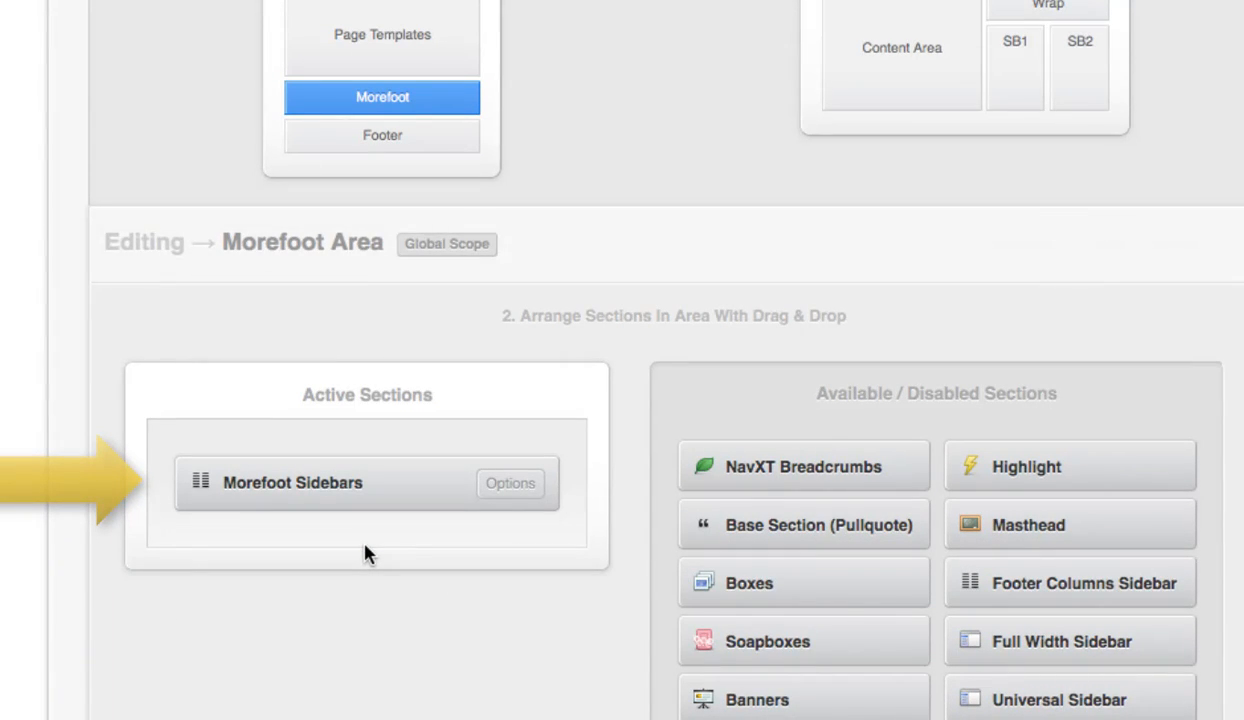
Replace the Simple Nav section in the Site Footer with Footer Columns Sidebar.
left_click(428, 134)
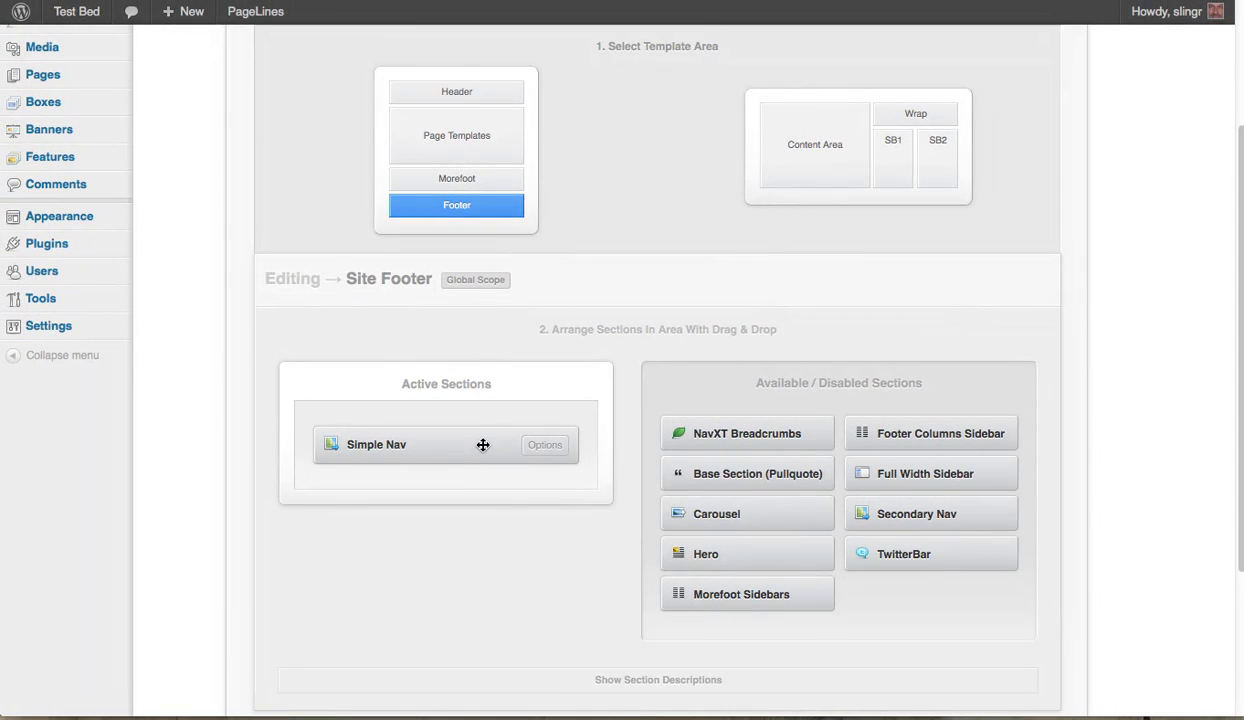
left_click_drag(483, 444, 882, 605)
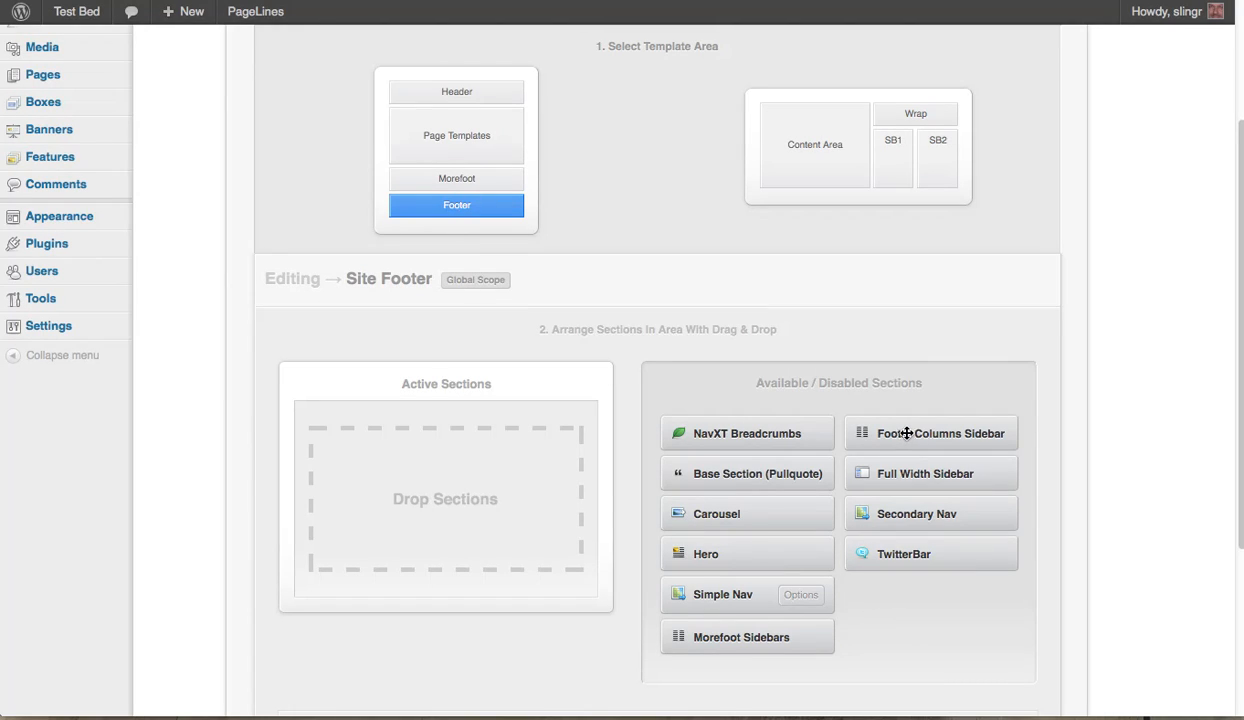
left_click_drag(878, 431, 461, 469)
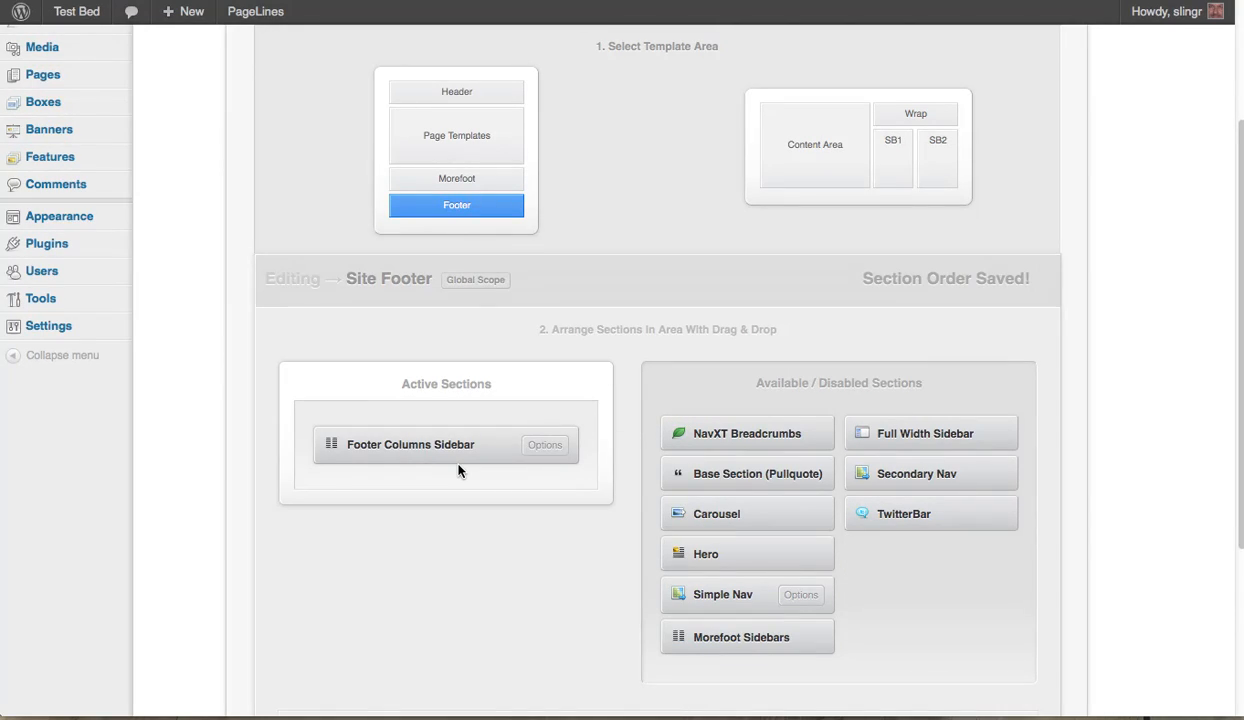
Add the Secondary Sidebar section below Primary Sidebar in the Sidebar 1 area.
left_click(446, 135)
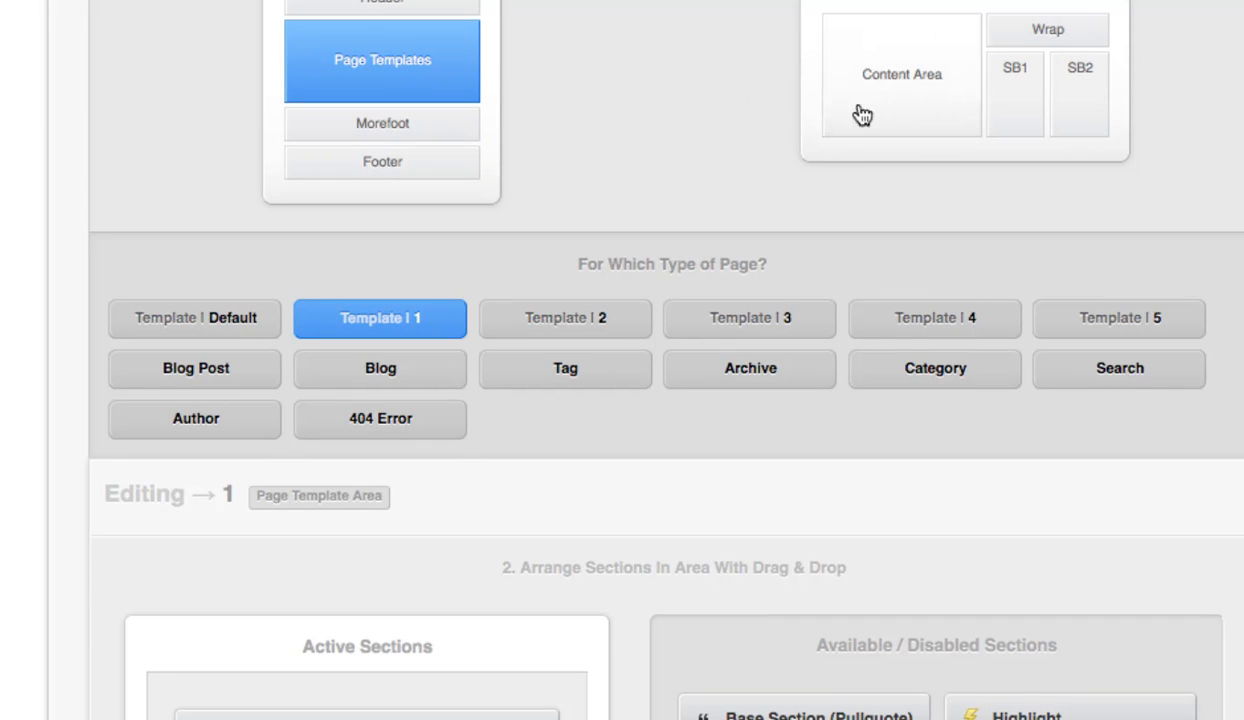
left_click(1012, 110)
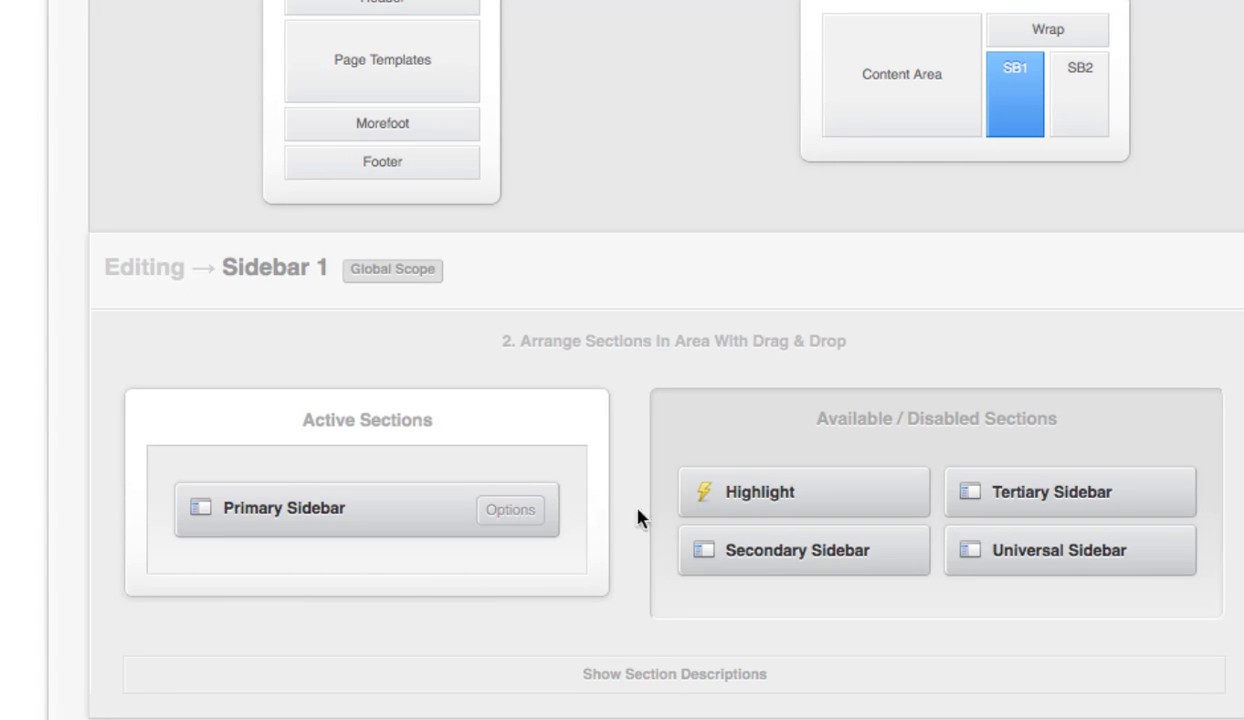
left_click_drag(748, 549, 285, 561)
left_click_drag(777, 547, 289, 578)
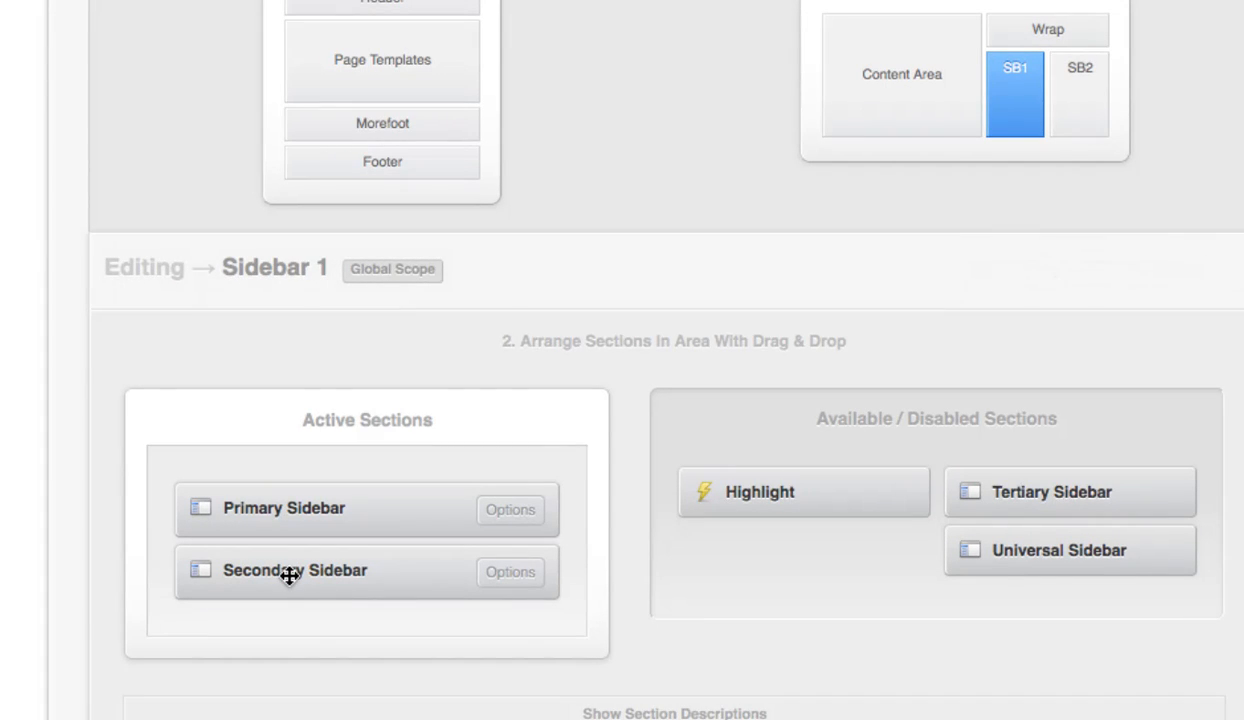
Disable the Features section in Template 1's page template area and open that template's Content Area.
left_click(372, 66)
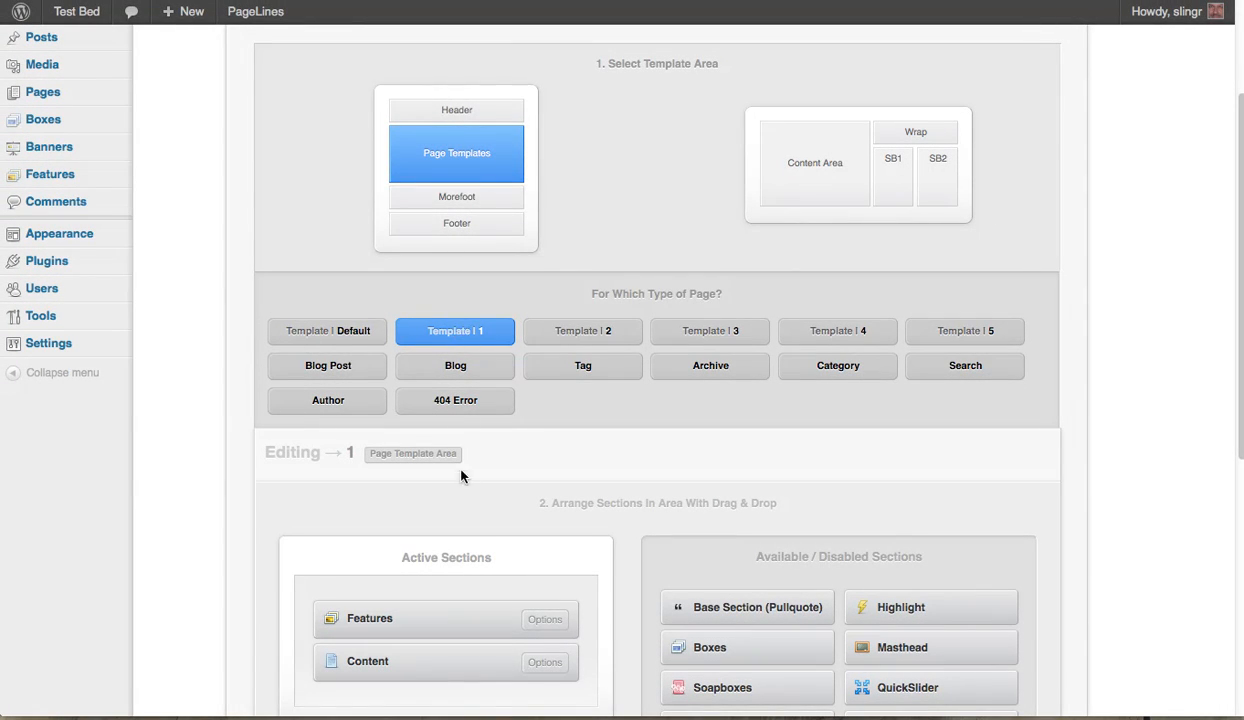
scroll(461, 511, "down", 2)
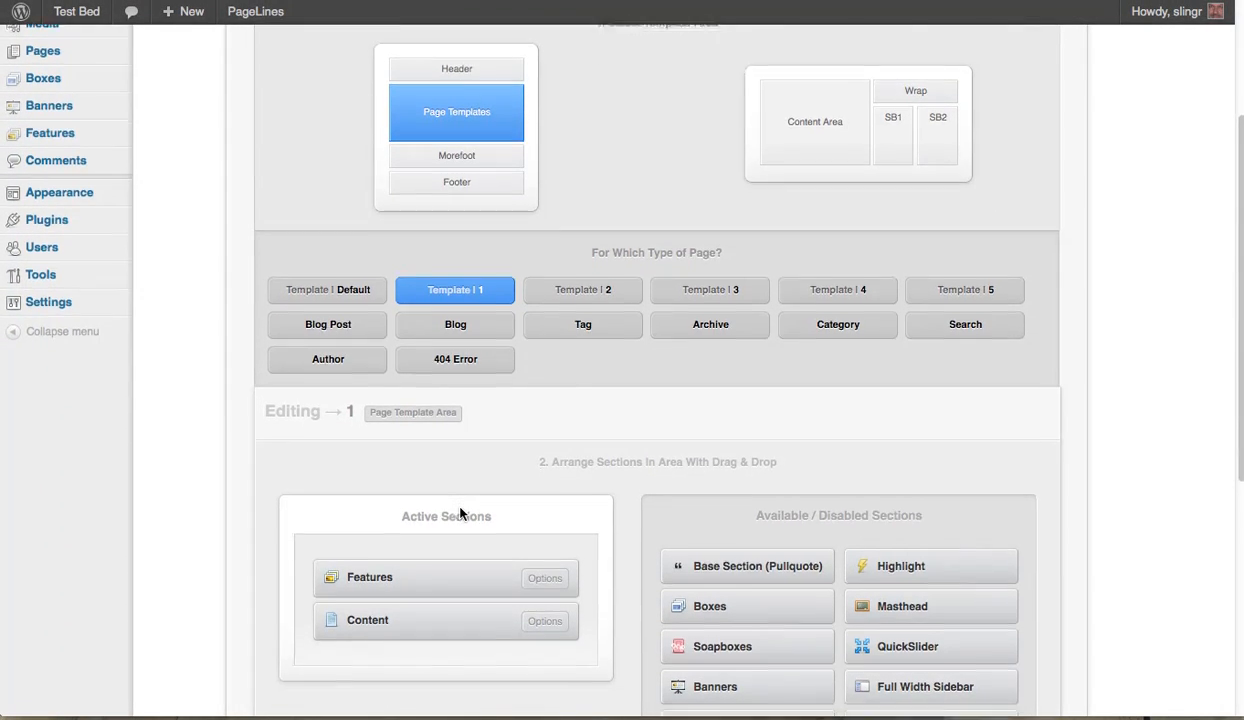
scroll(460, 512, "down", 2)
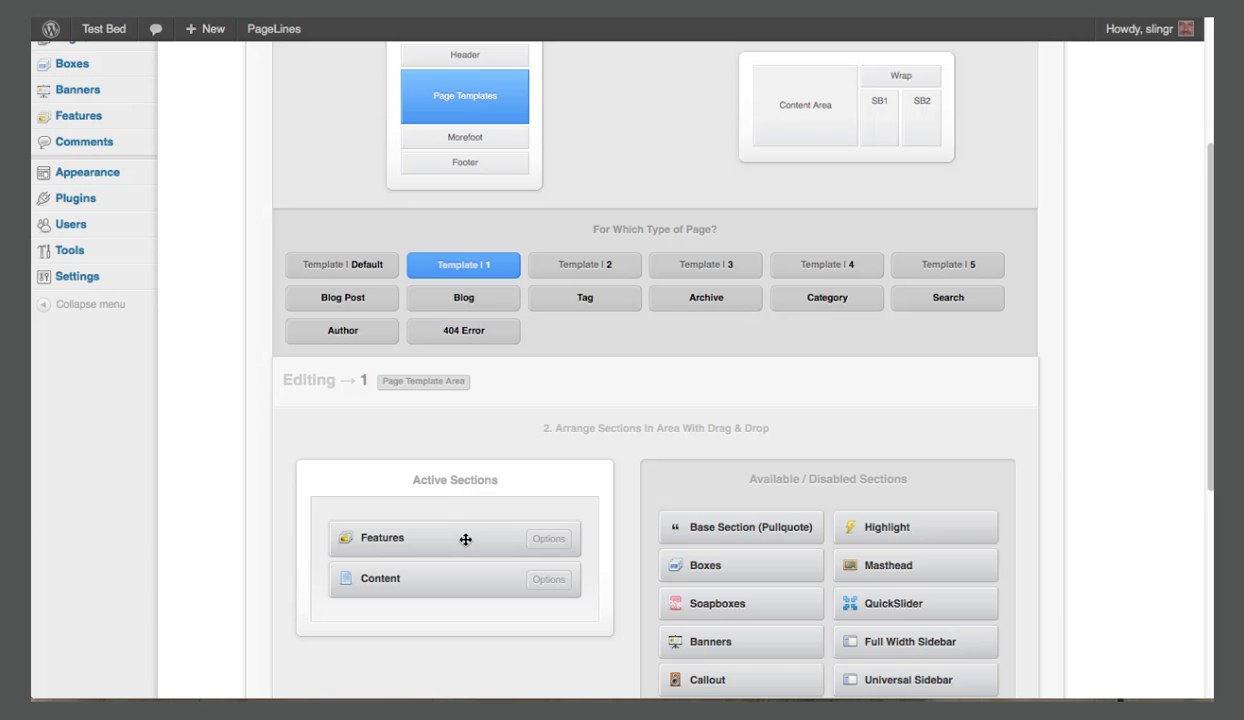
left_click_drag(465, 539, 818, 570)
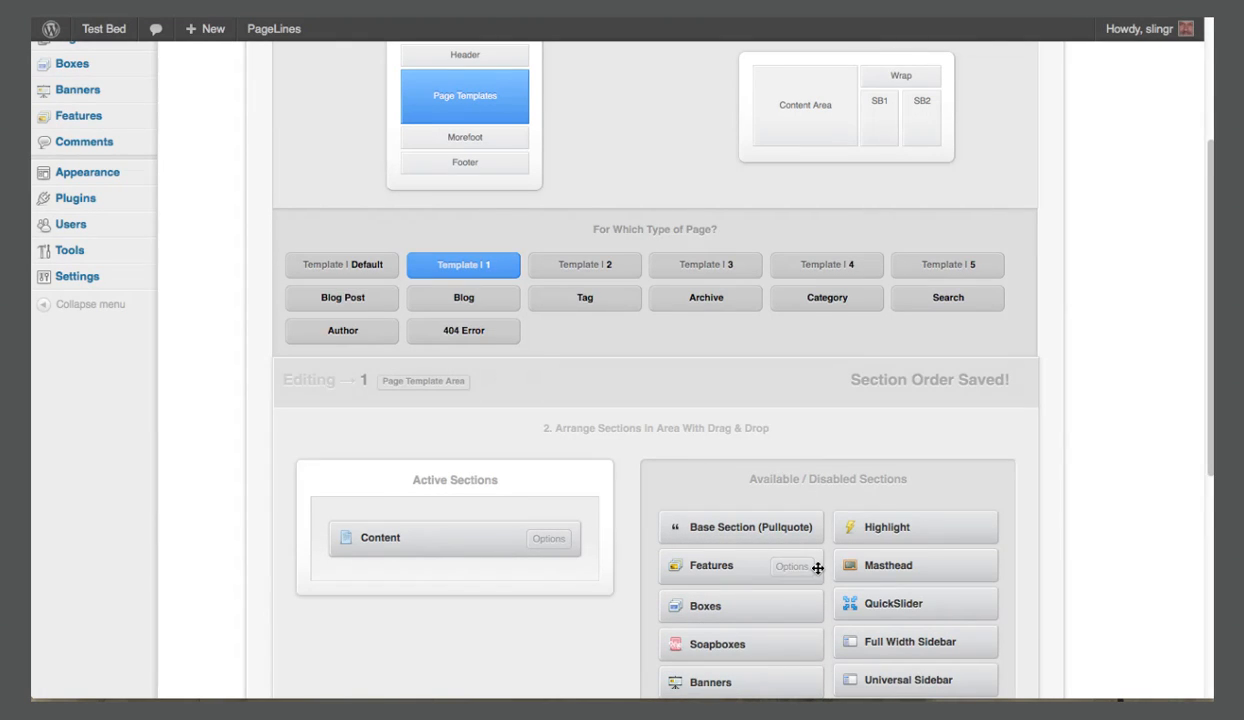
left_click(817, 116)
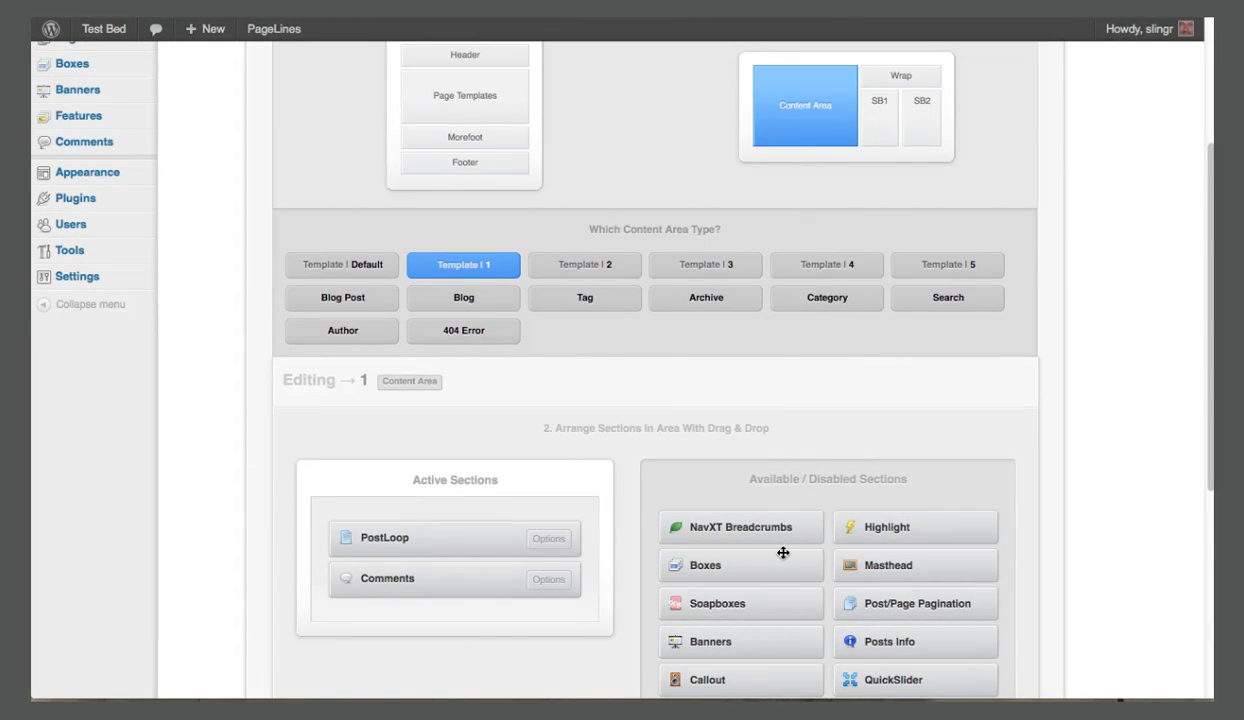
Add the Features section below PostLoop in Template 1's Content Area and disable its Comments section.
scroll(806, 570, "down", 3)
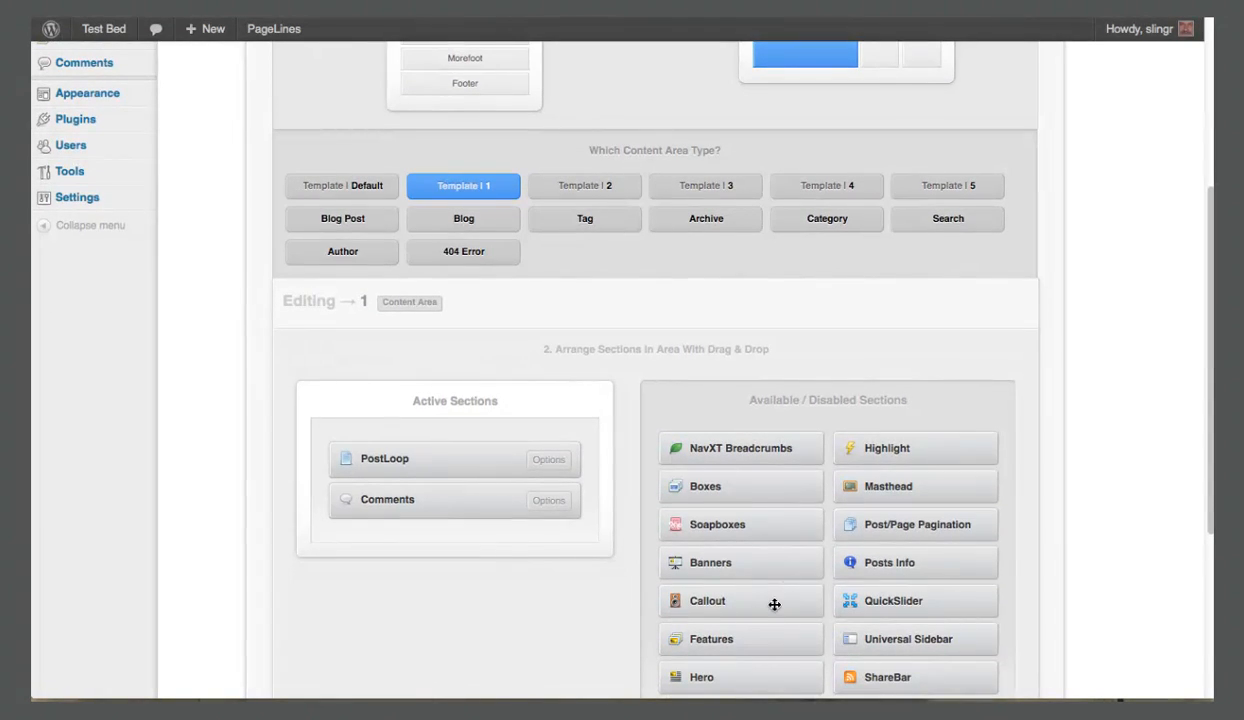
left_click_drag(744, 637, 431, 501)
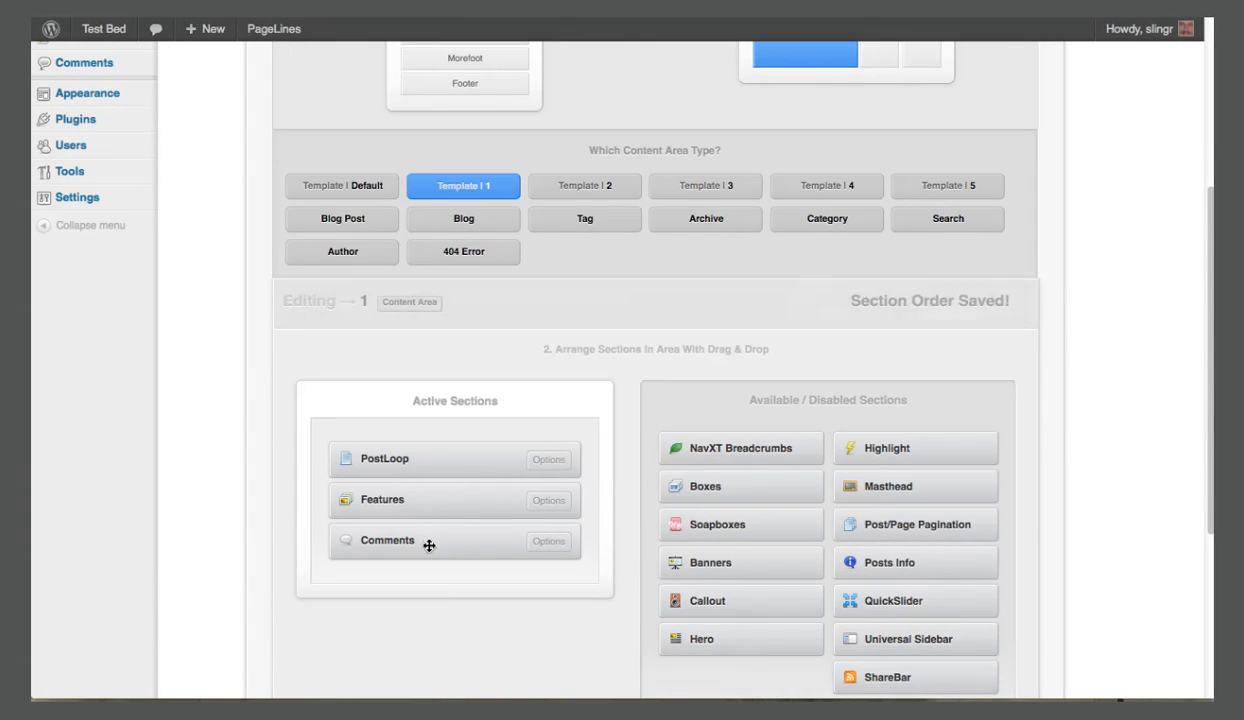
left_click_drag(429, 545, 700, 569)
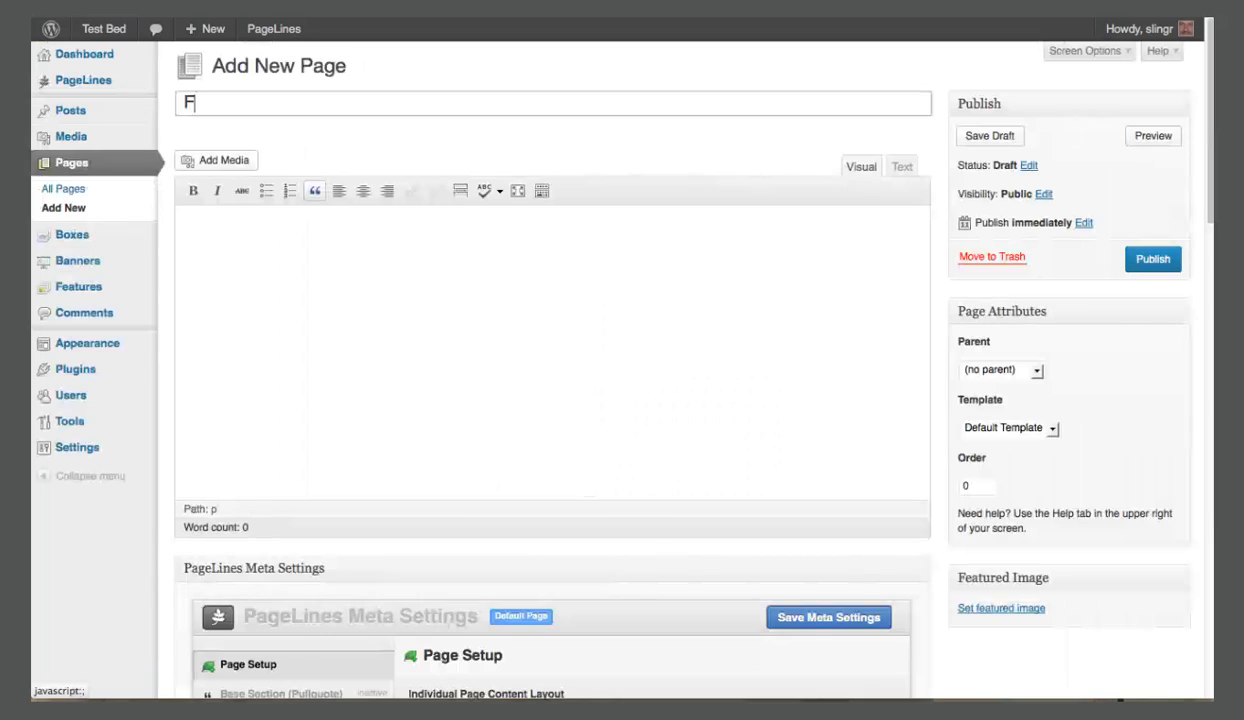
Create a new page titled "Features Page Example" with the body text "This page features a slider in the content area.".
type("eatures")
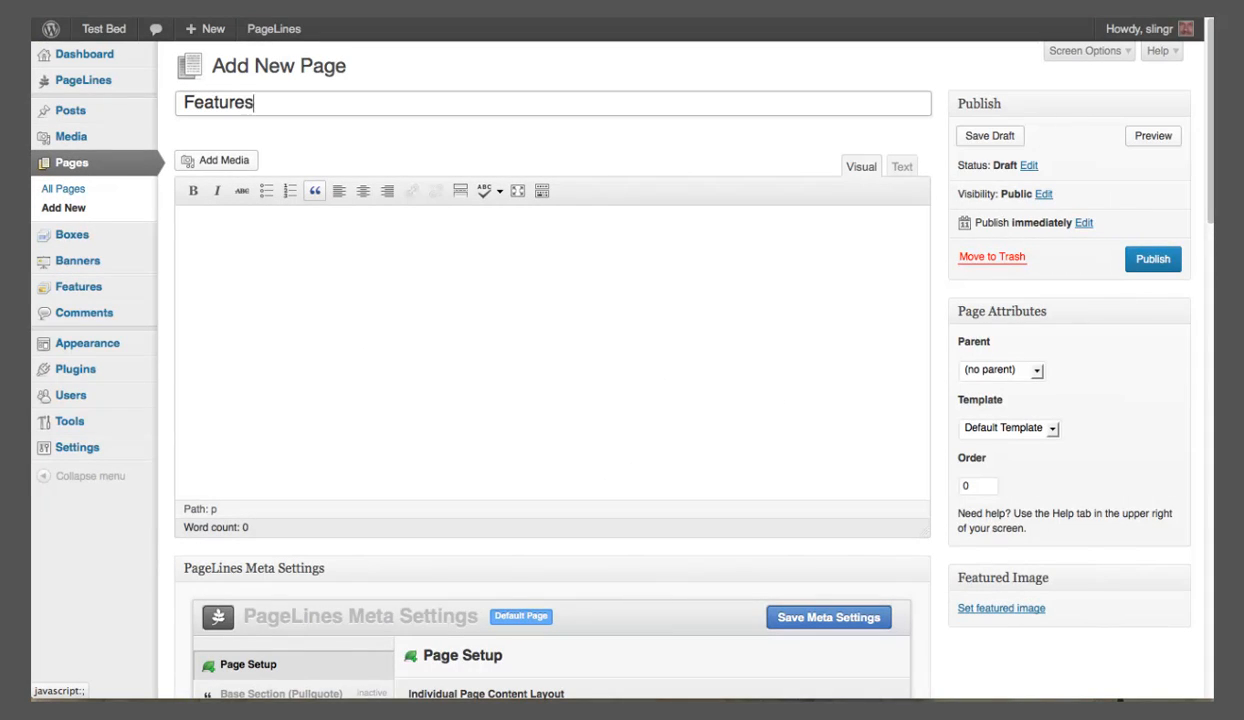
type(" Page Example")
key("Tab")
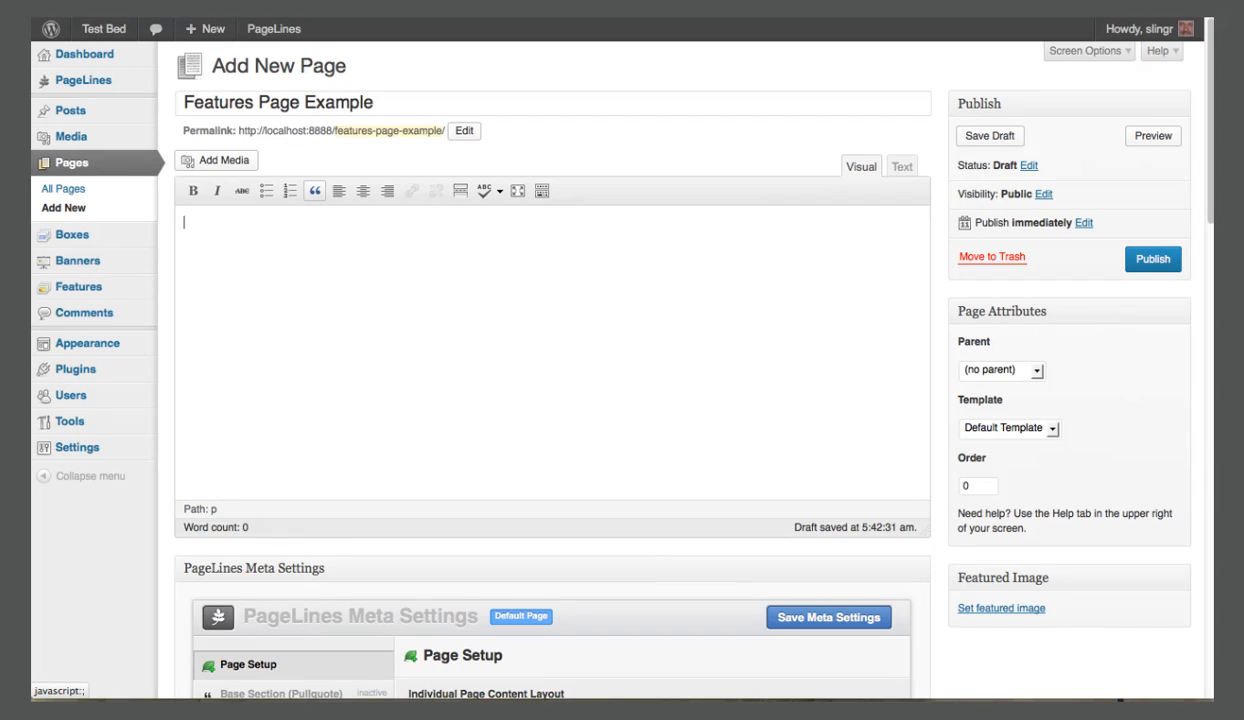
type("This page features a slider in the content area.")
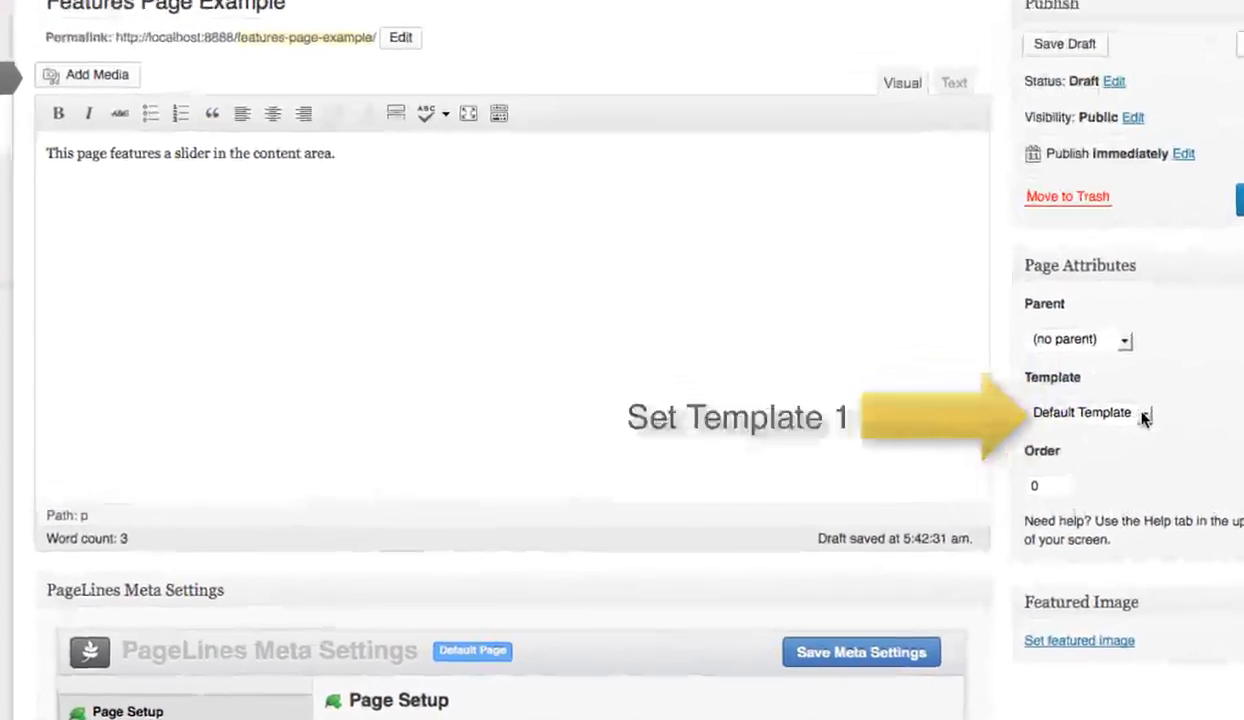
Assign Template 1 to the Features Page Example page and publish it.
left_click(1050, 428)
left_click(1000, 452)
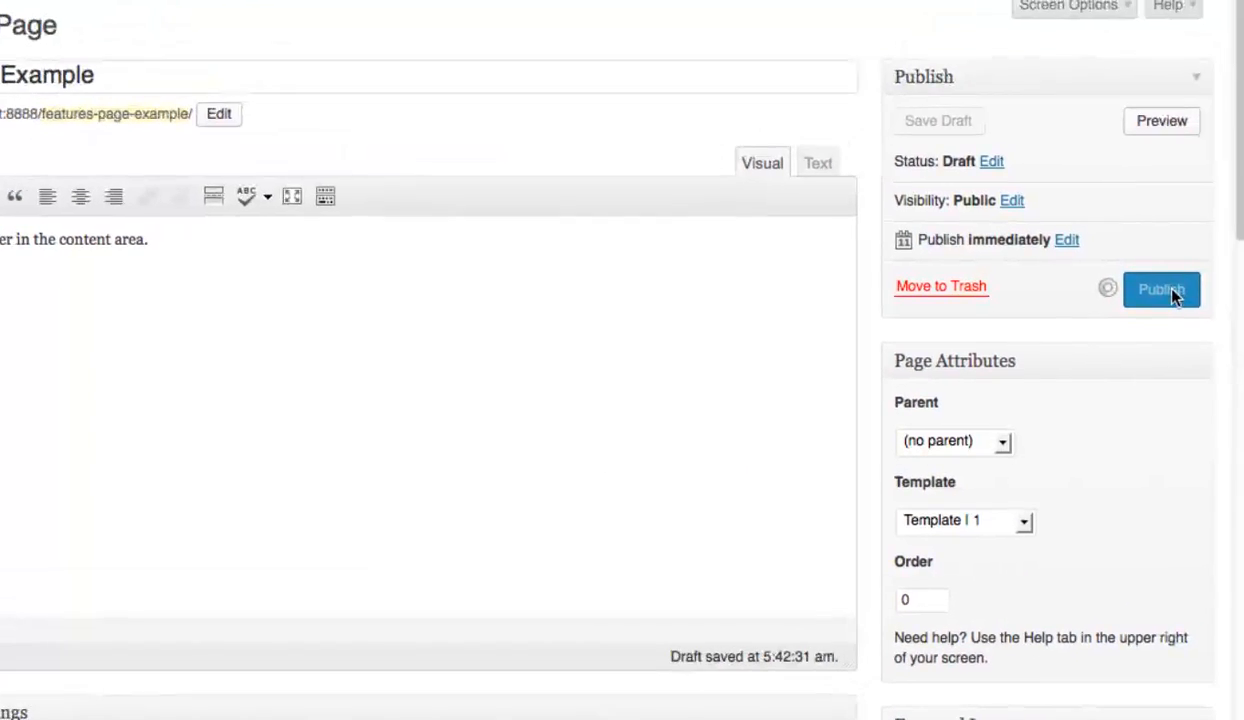
left_click(1155, 289)
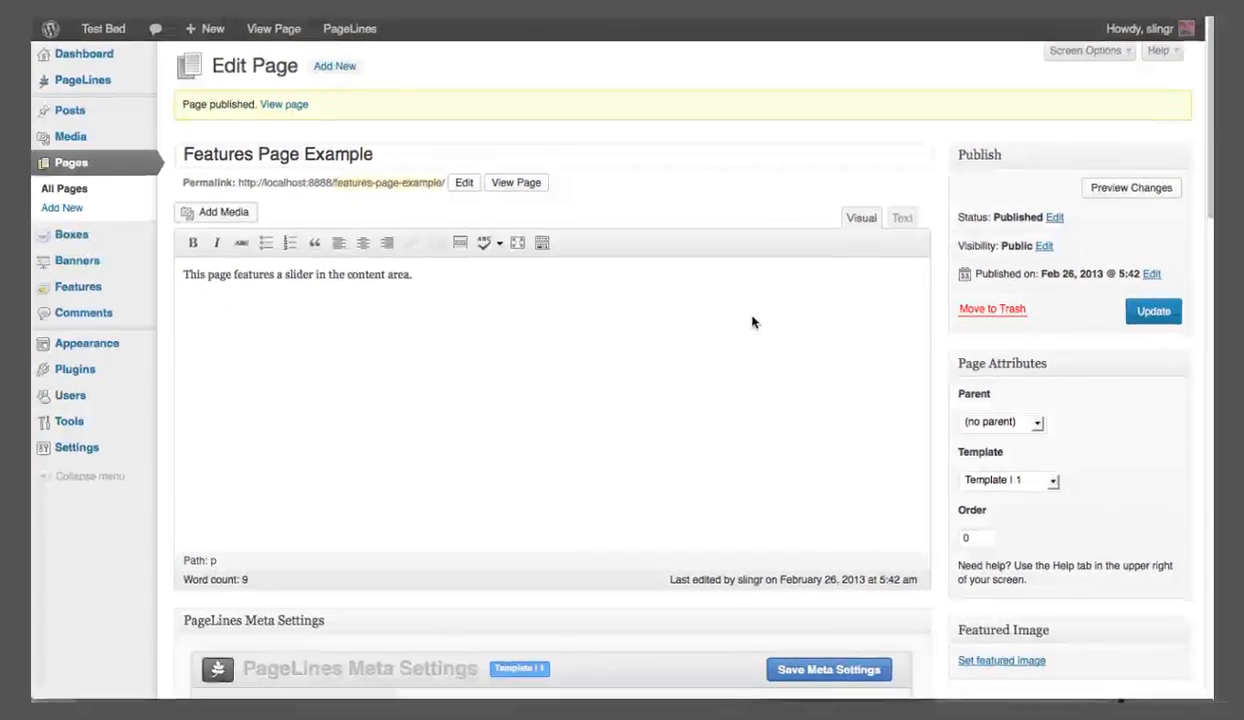
Choose the page's individual content layout with the content followed by one sidebar on its right.
scroll(785, 370, "down", 5)
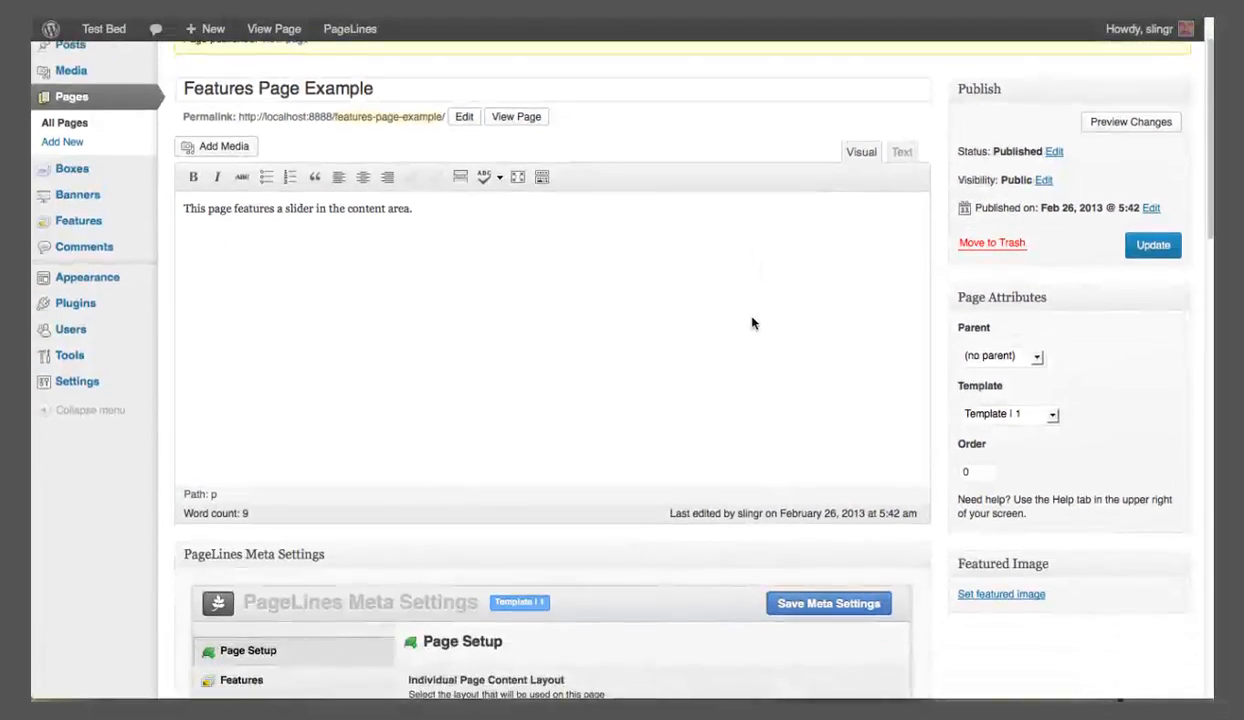
scroll(752, 324, "down", 3)
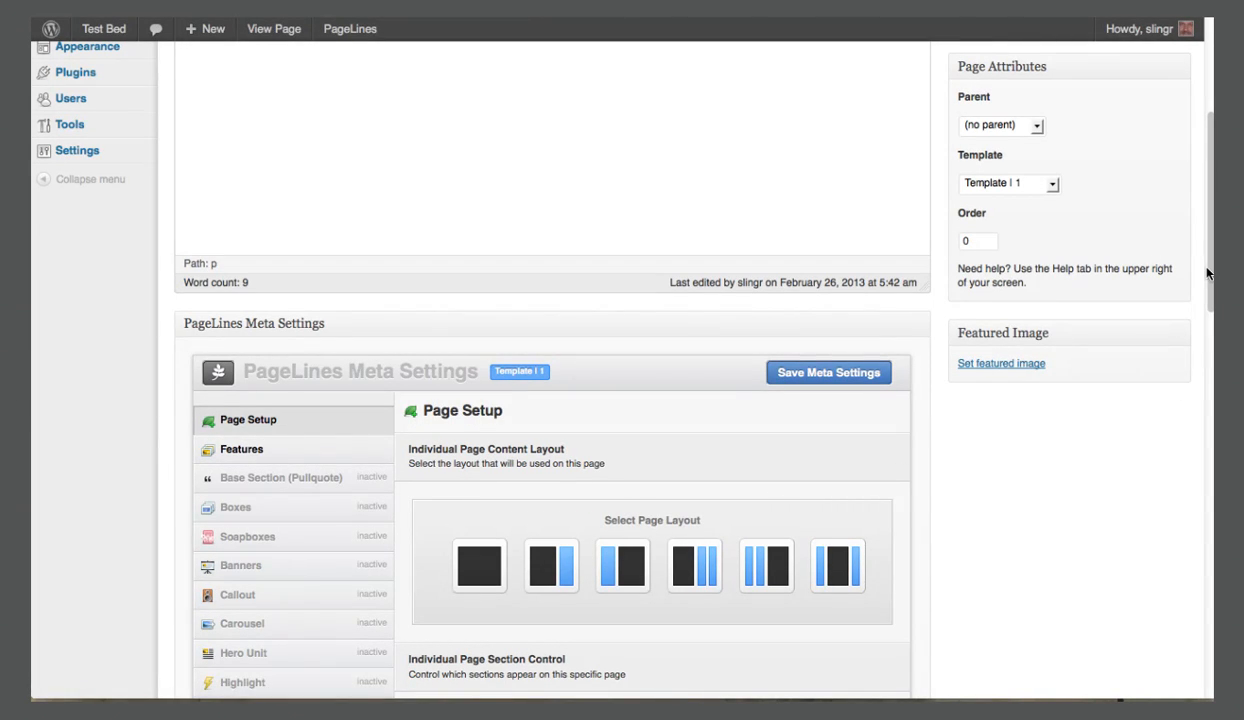
left_click_drag(1207, 273, 1208, 385)
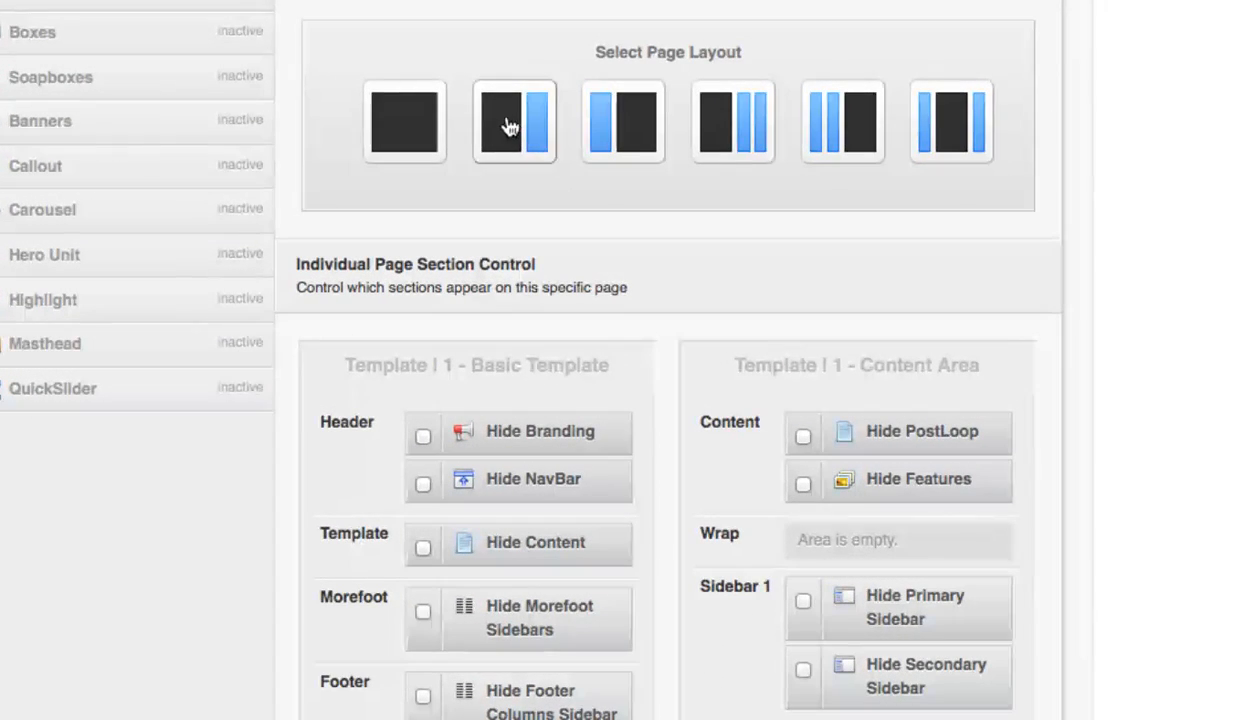
left_click(508, 127)
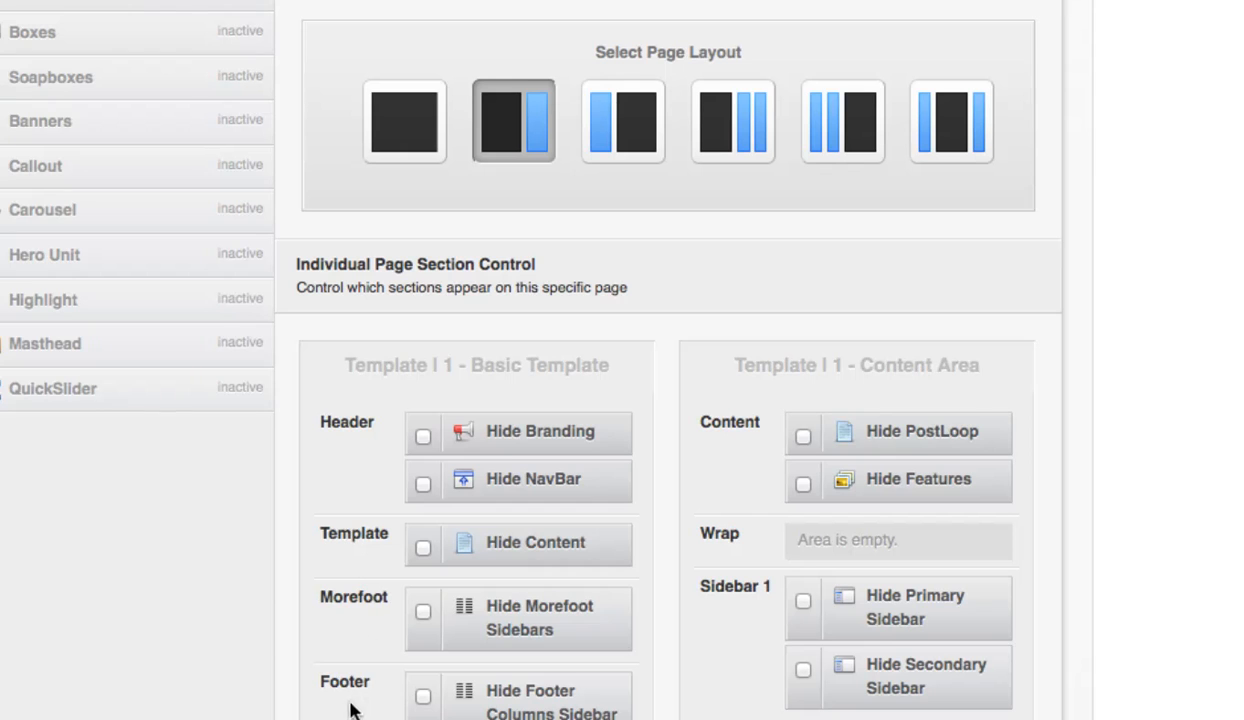
scroll(350, 718, "down", 3)
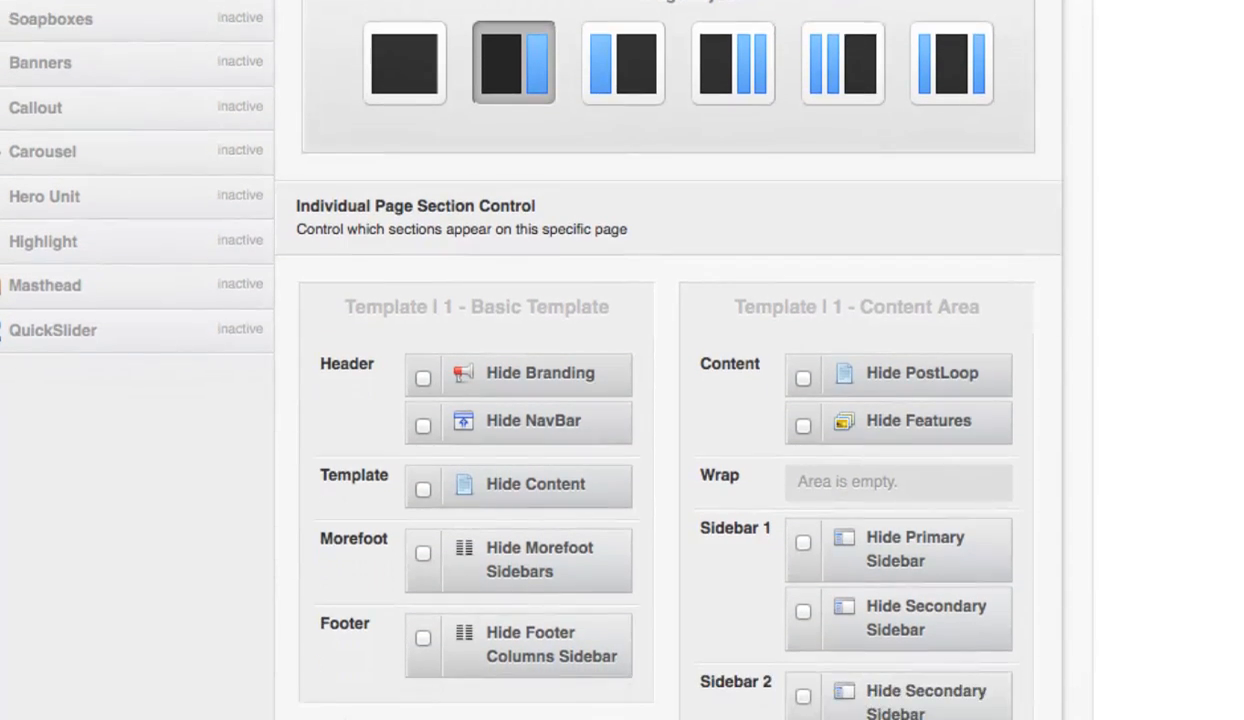
scroll(348, 716, "down", 4)
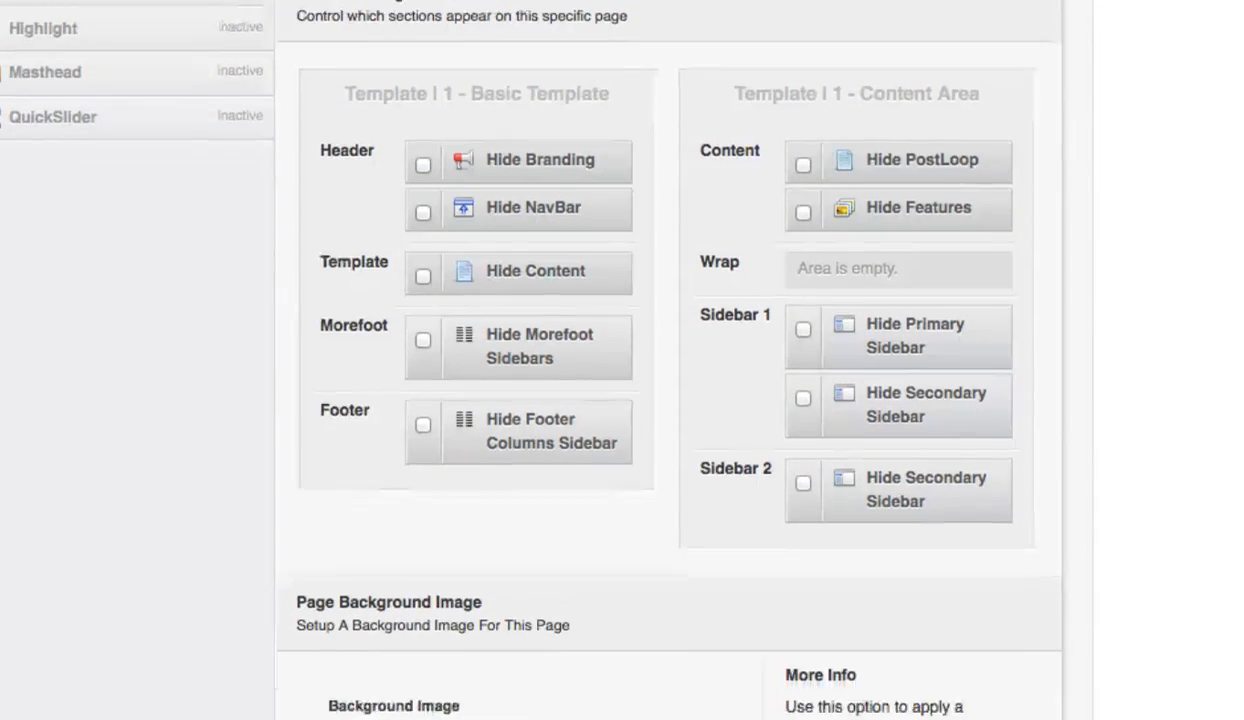
scroll(348, 716, "down", 3)
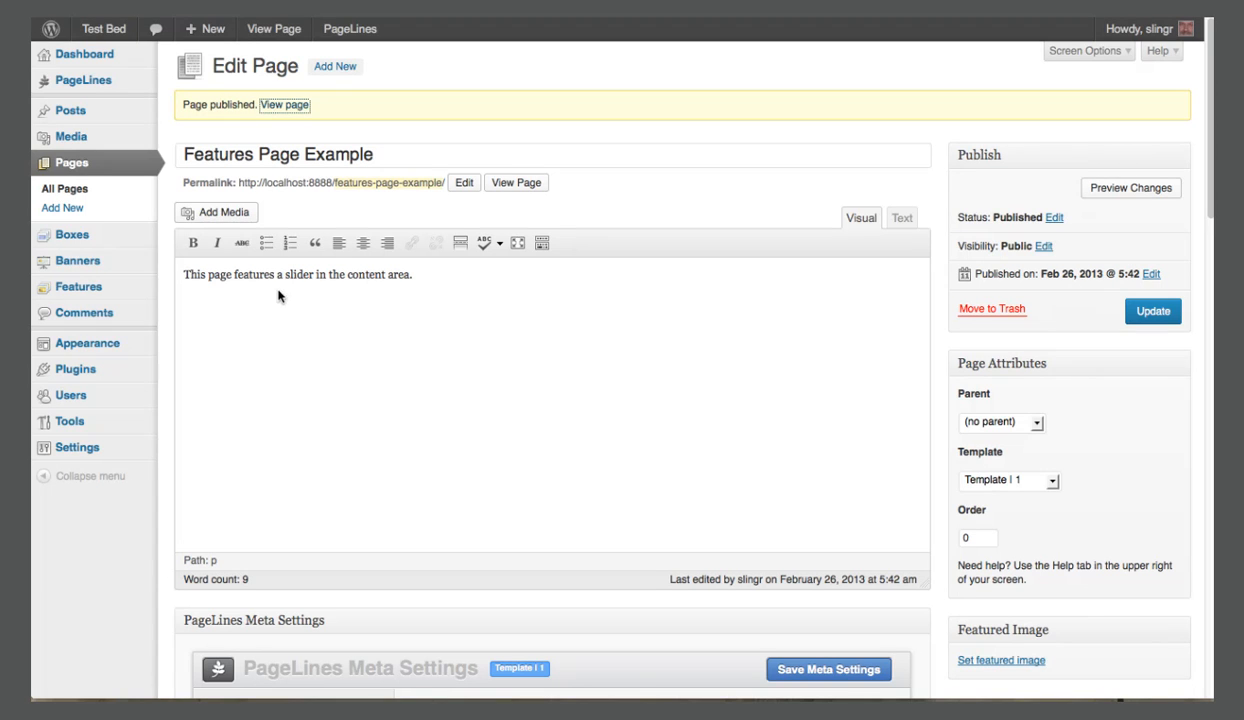
left_click(276, 331)
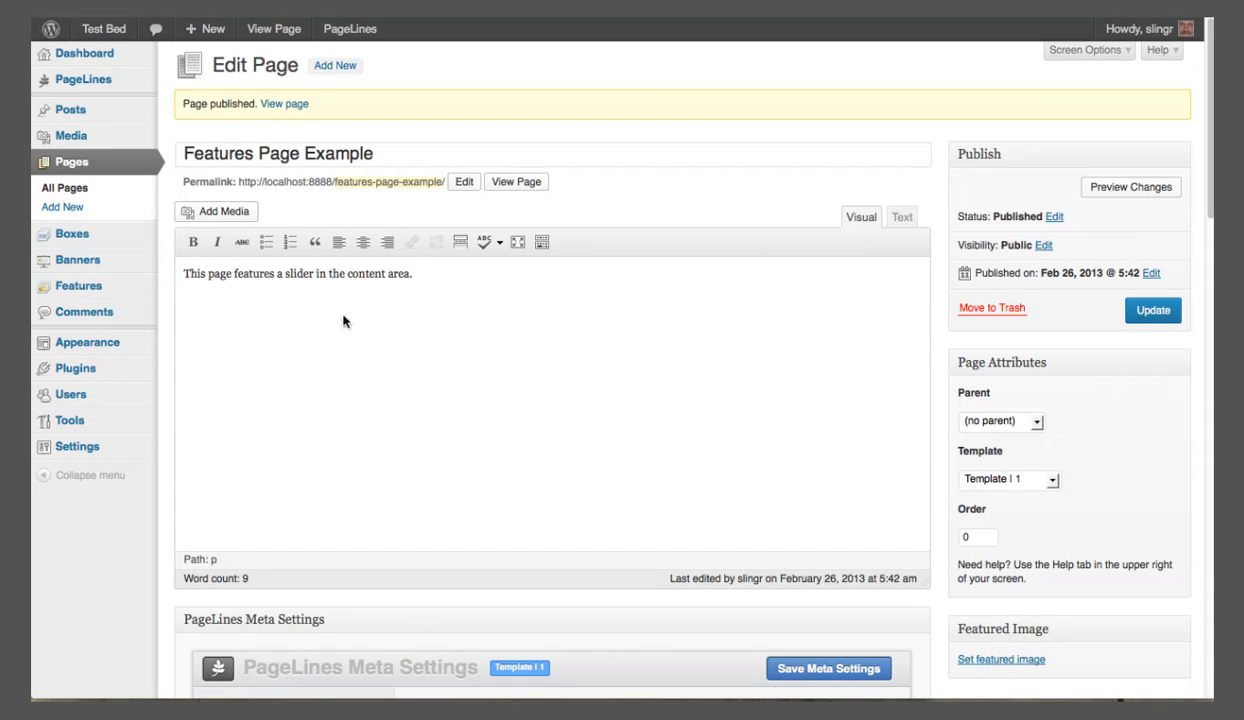
Create a new feature set named "test".
mouse_move(116, 289)
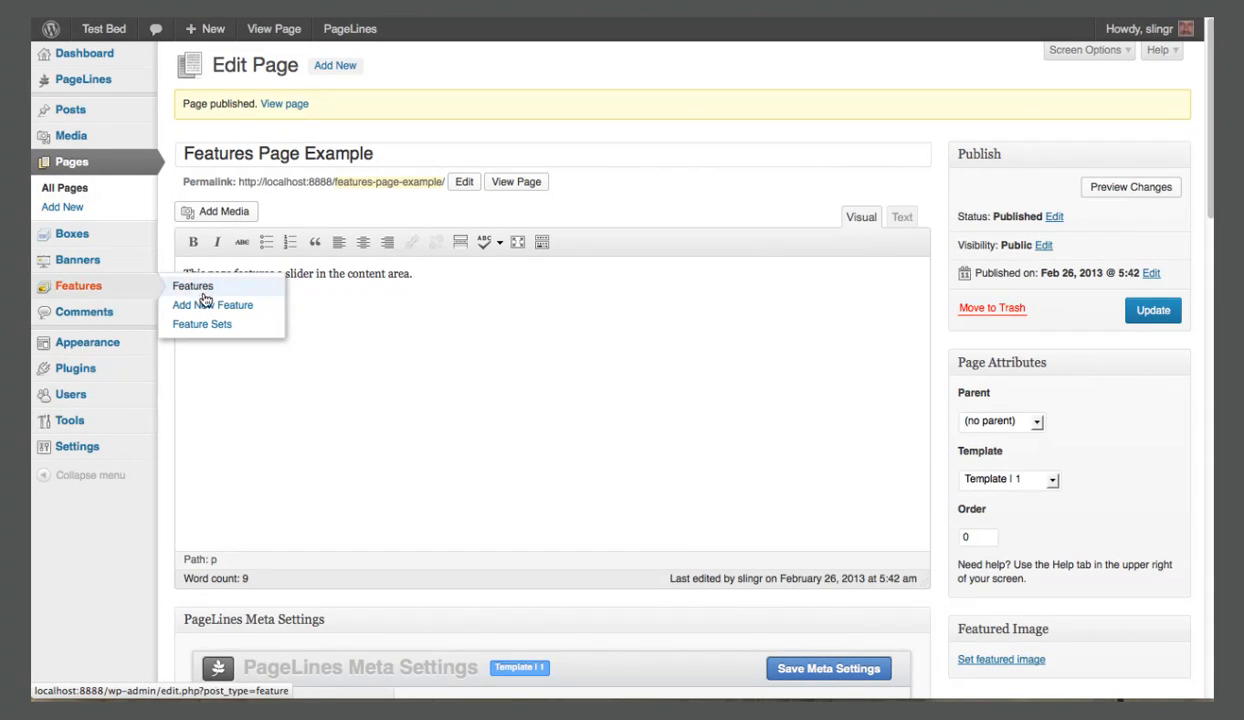
left_click(206, 326)
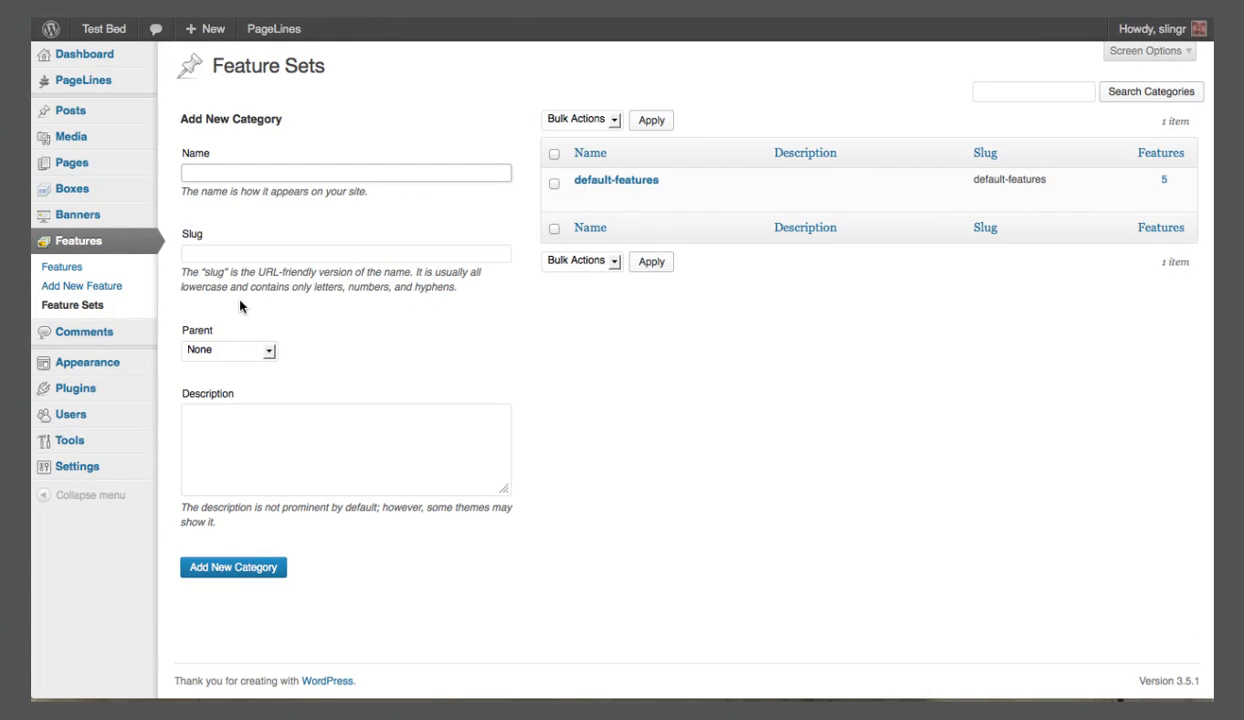
type("test")
left_click(240, 570)
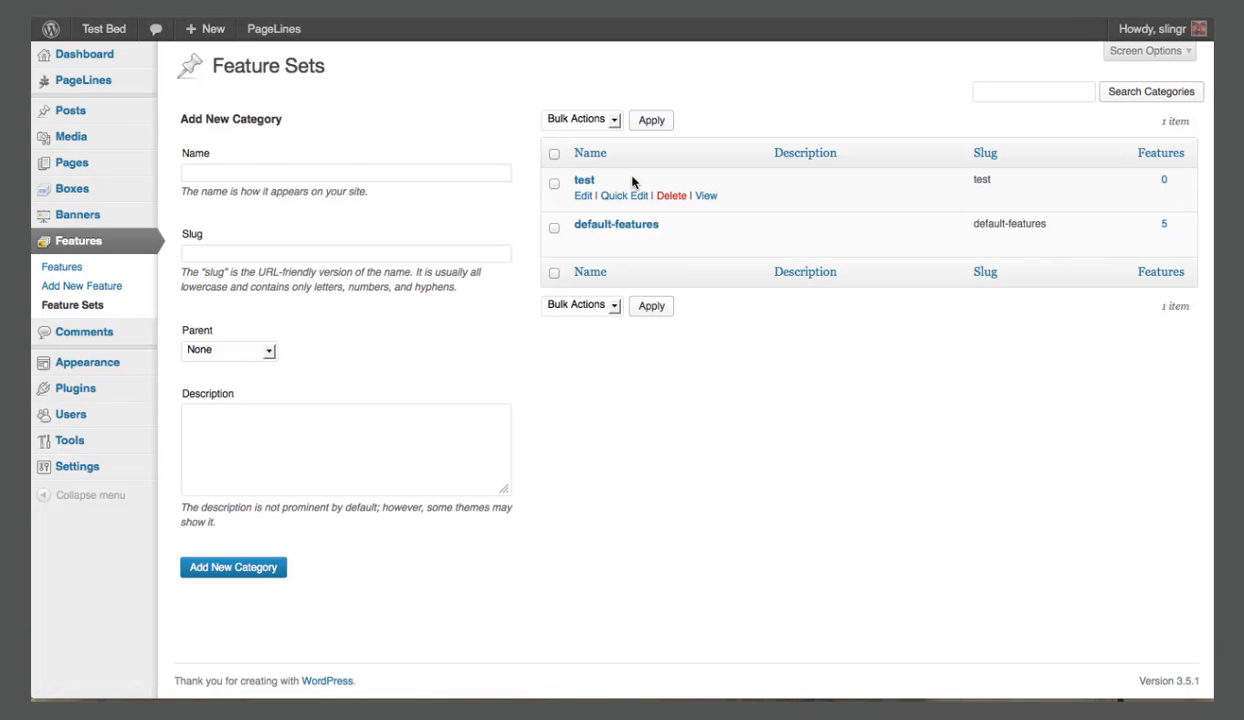
Start a new feature titled "Feature 1" with the body text "Sample text goes here." and select that text.
left_click(74, 286)
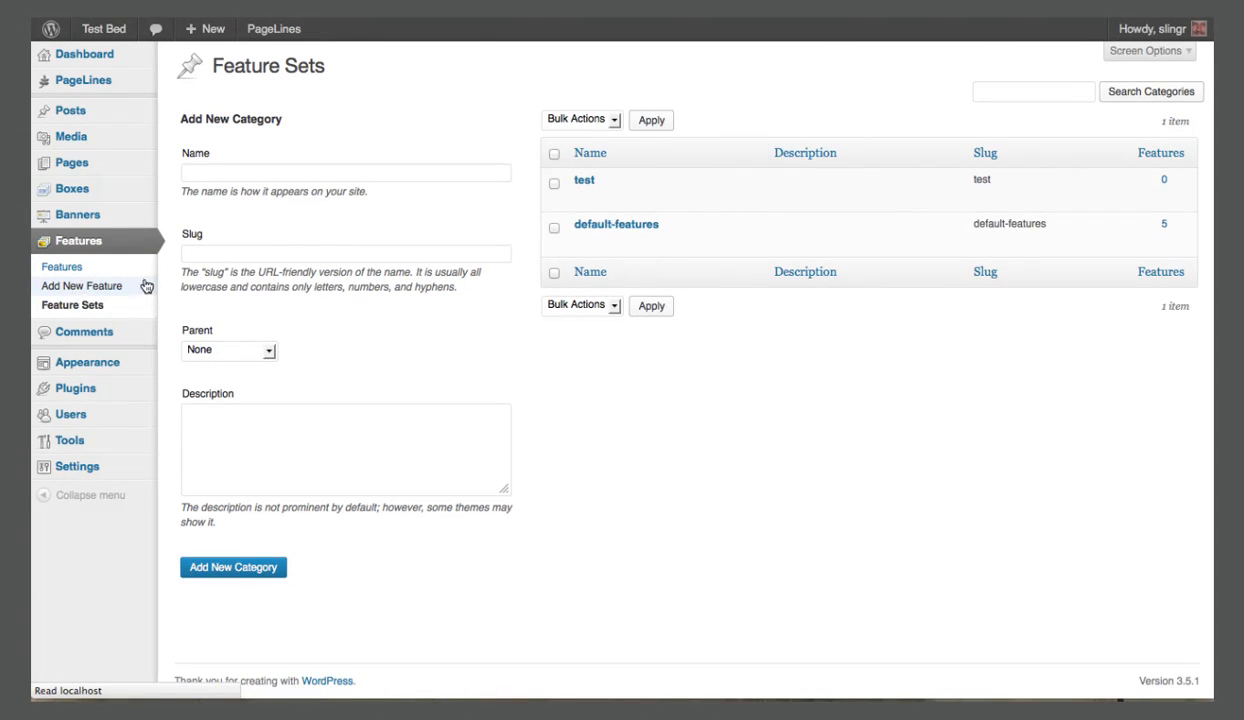
type("Feature 1")
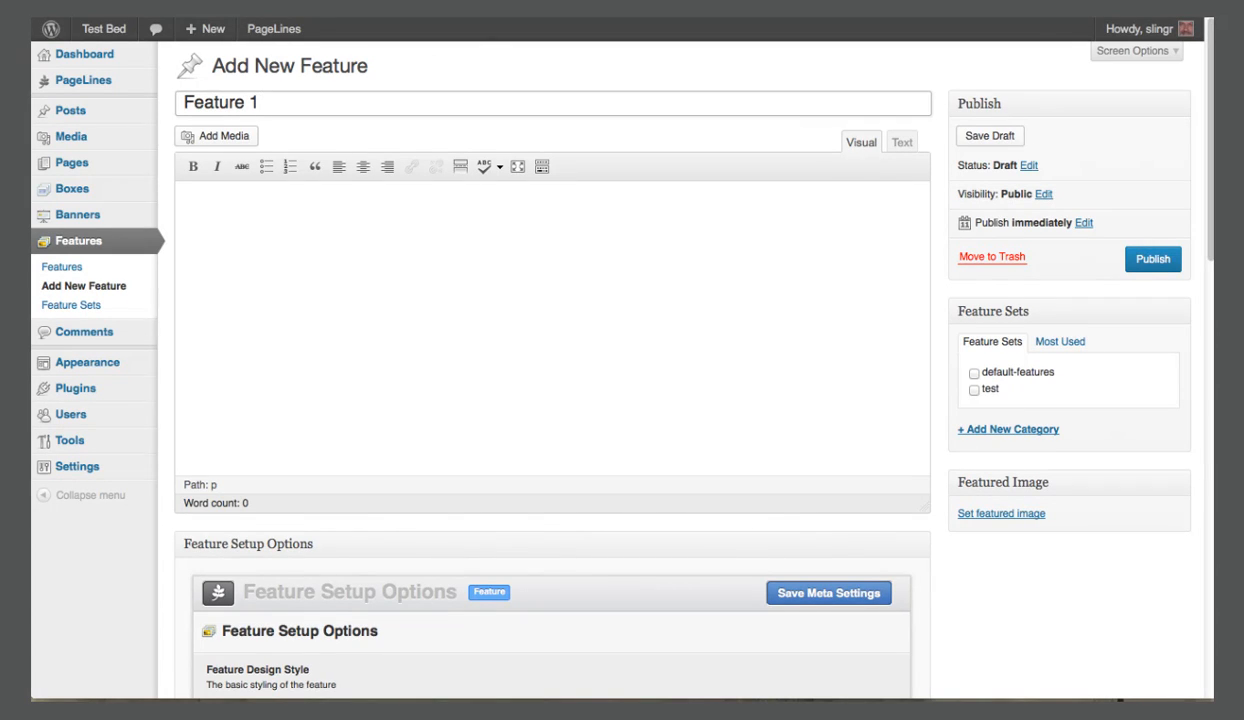
left_click(235, 185)
type("Sample text")
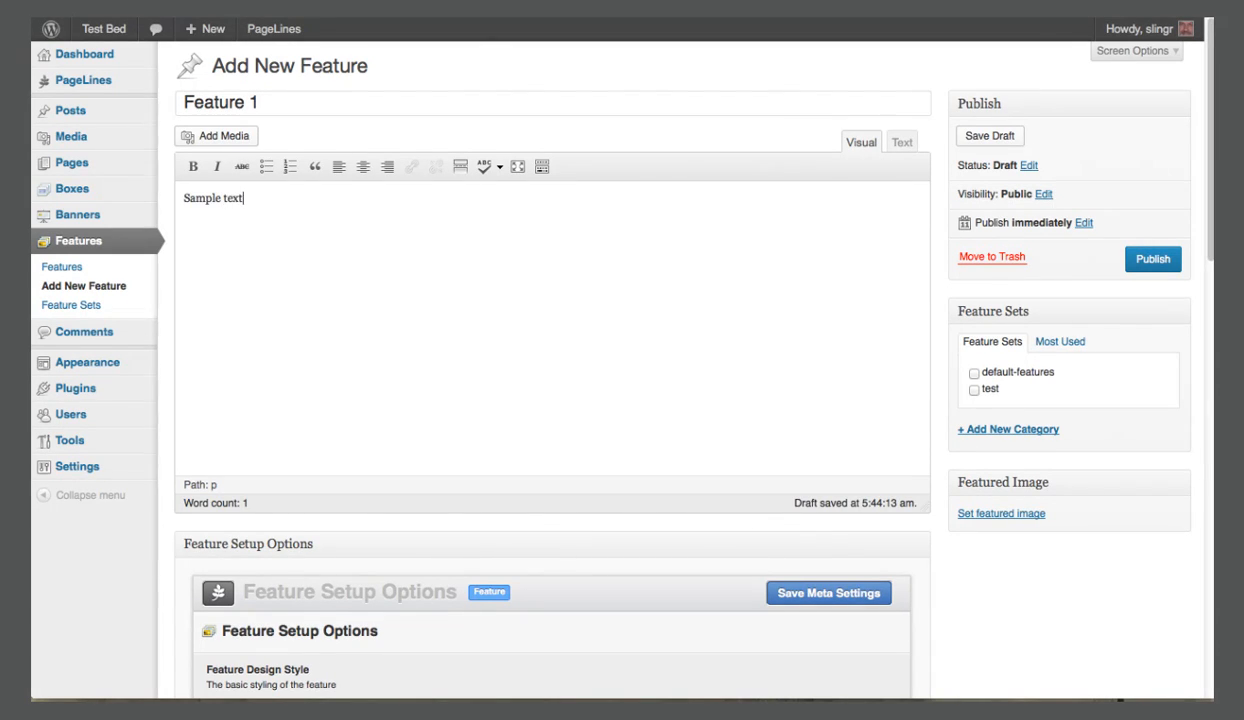
type(" goes here.")
key("ctrl+a")
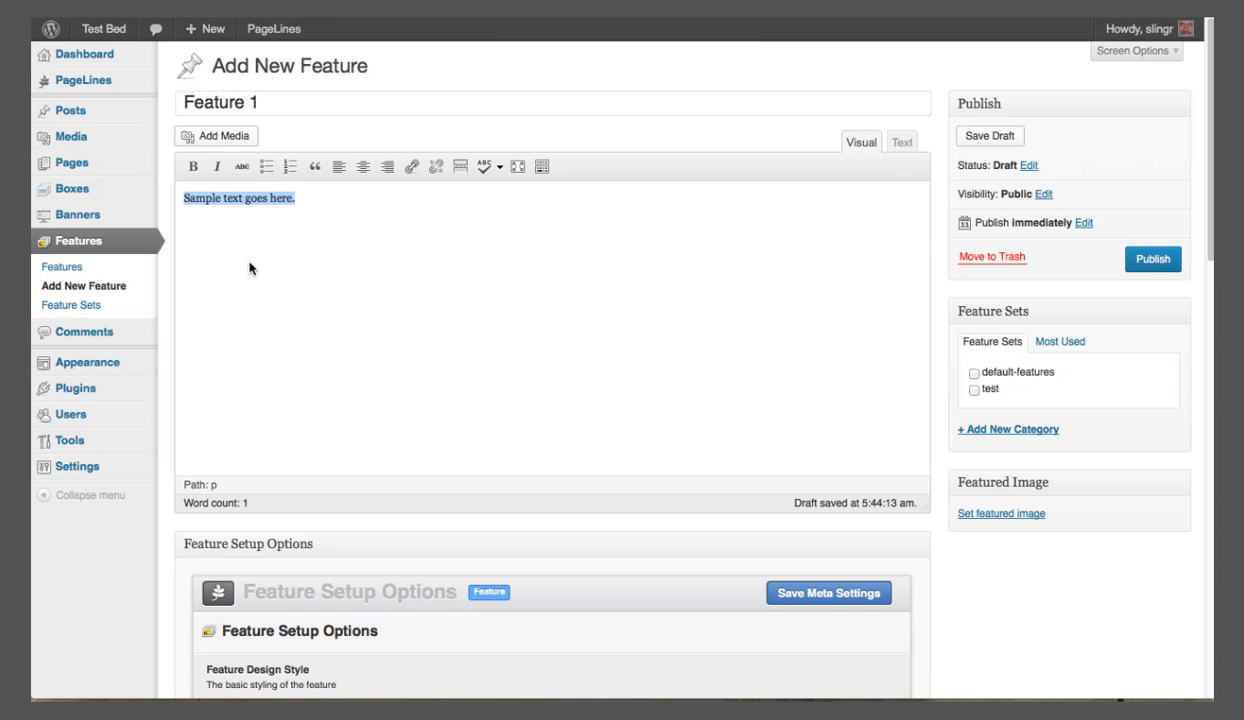
Set the text position to Full Width Background Image - No Text and the design style to White Text - Dark Feature Background - Transparent Text Overlay.
scroll(253, 270, "down", 2)
scroll(253, 270, "down", 3)
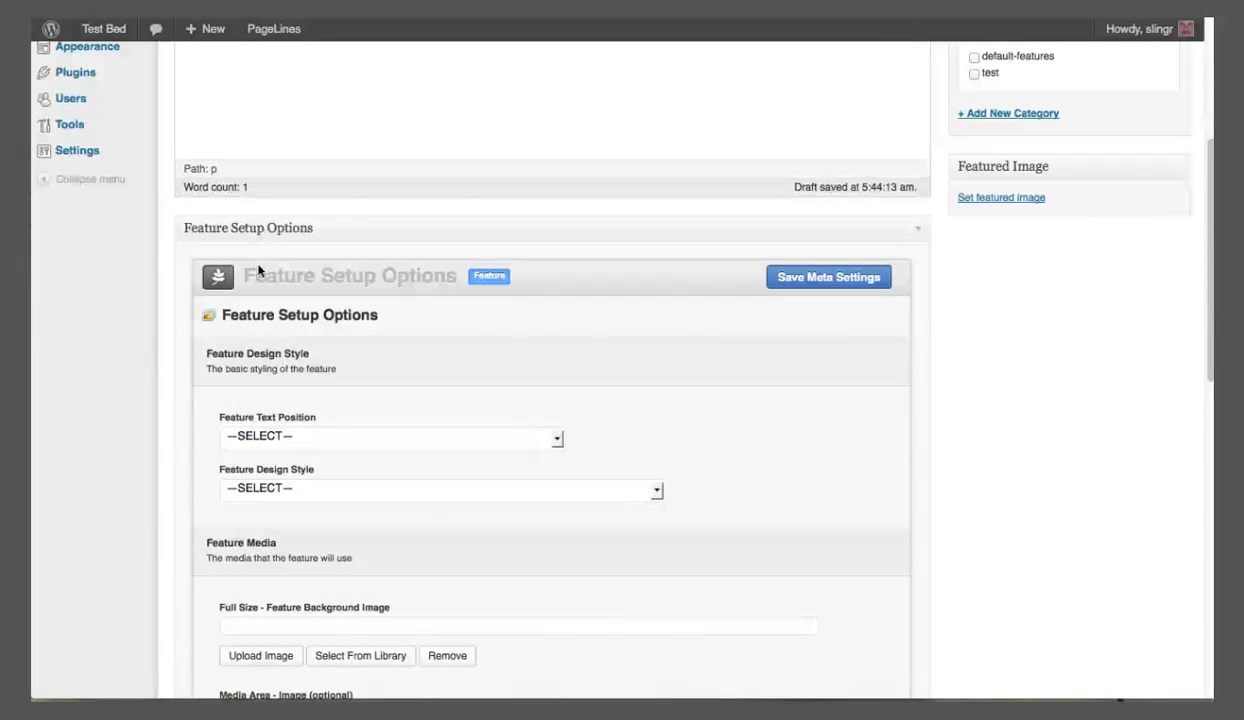
left_click(558, 441)
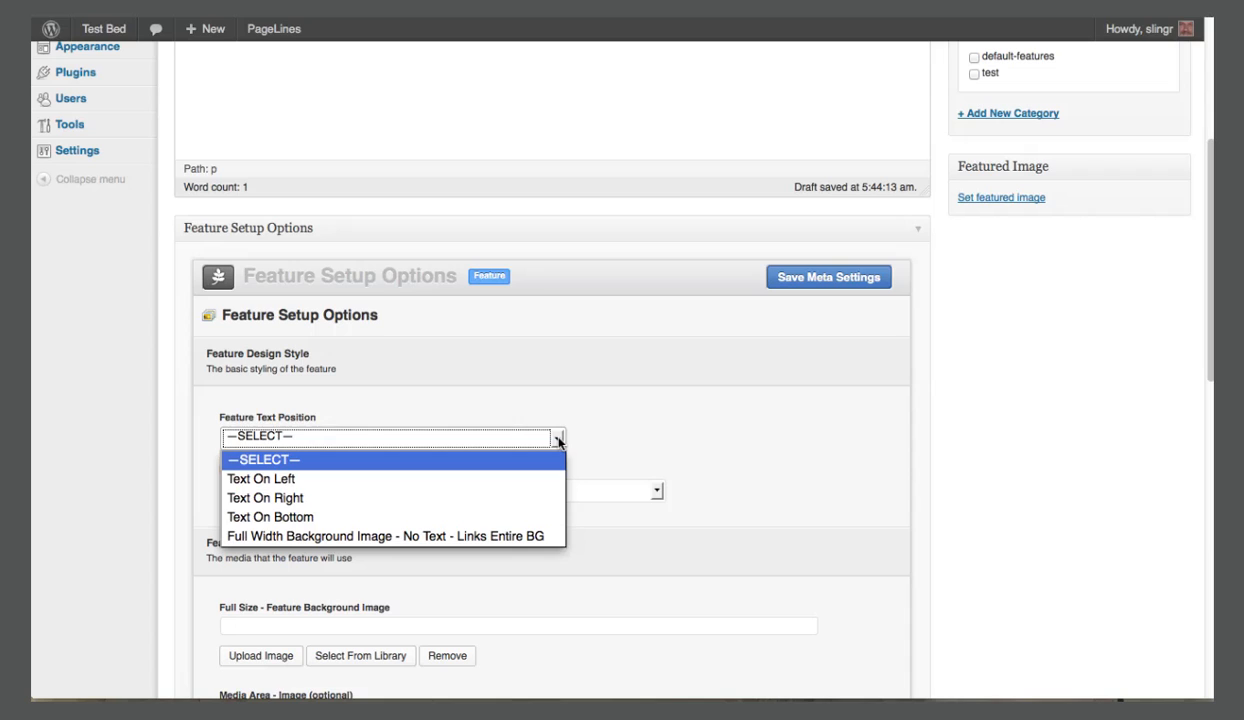
left_click(520, 533)
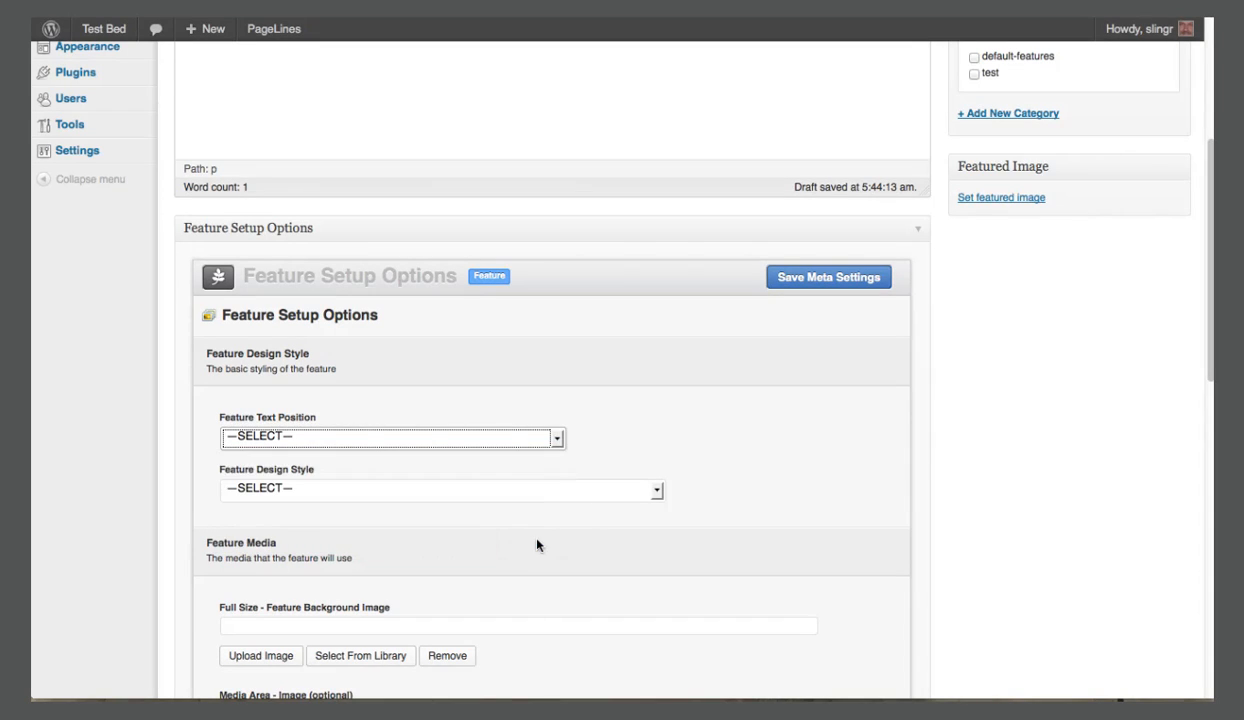
left_click(658, 492)
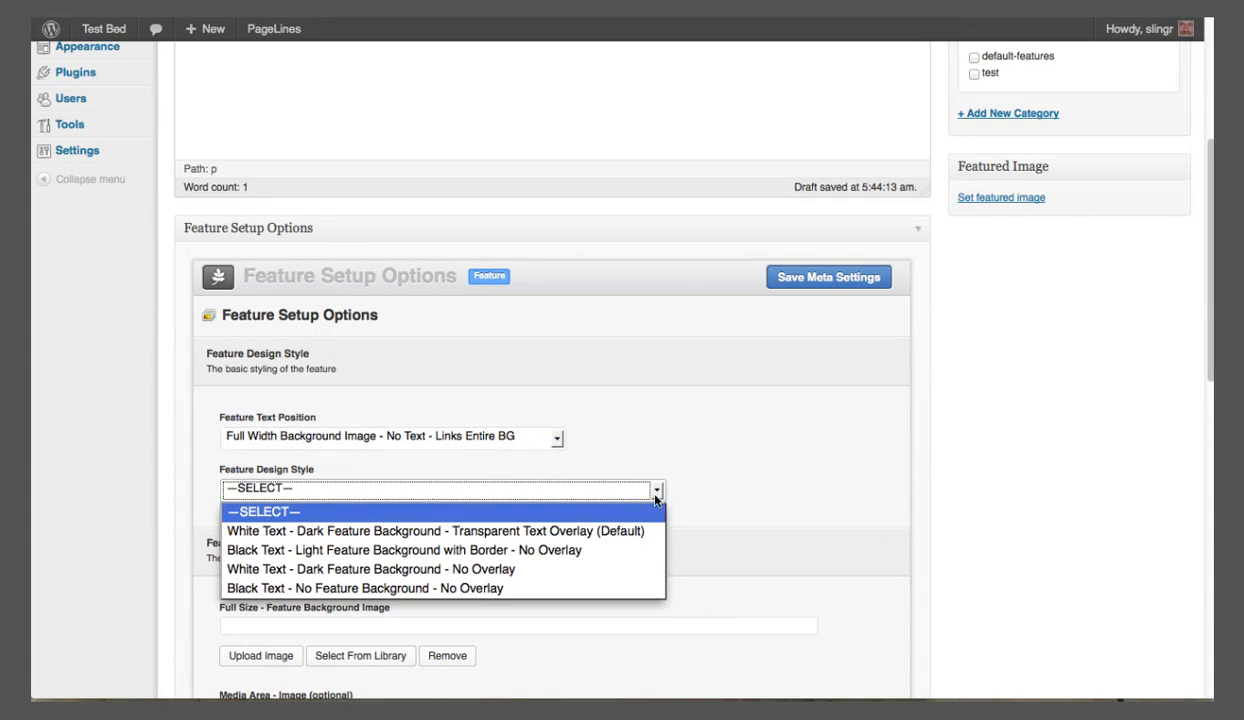
left_click(534, 537)
Upload em1-615.jpg as the full-size background image for Feature 1.
scroll(591, 531, "down", 3)
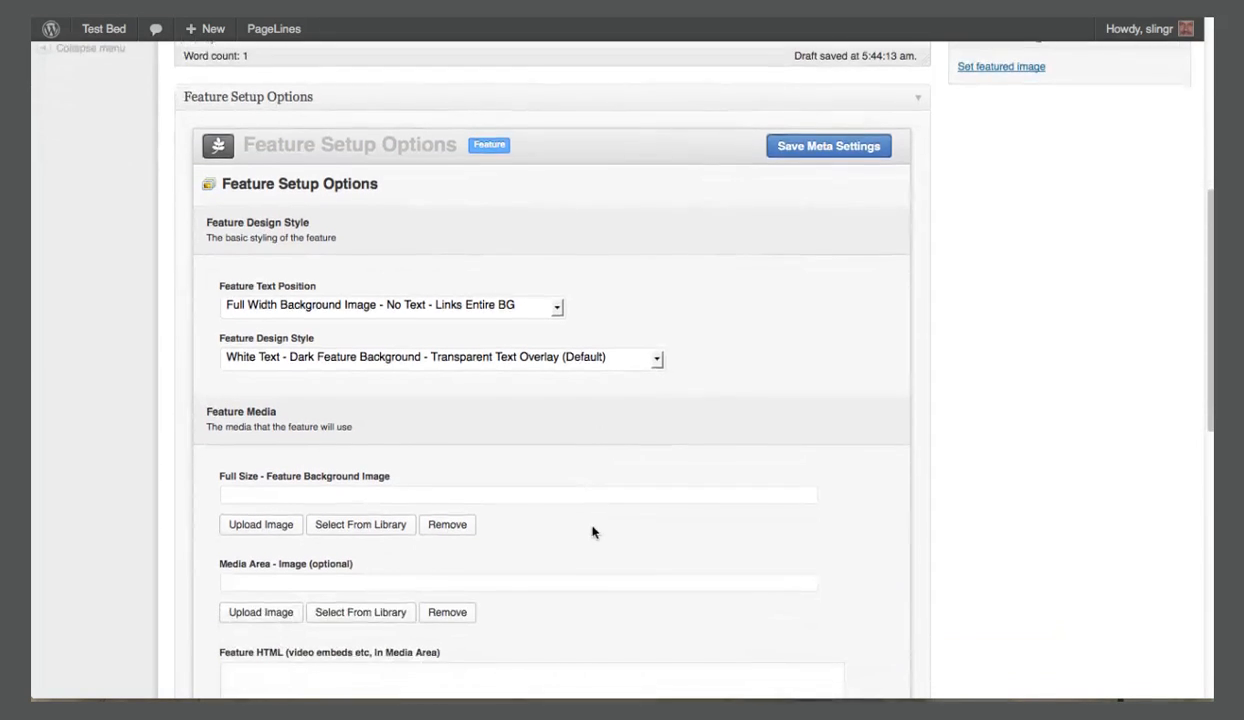
scroll(591, 531, "down", 3)
left_click(265, 367)
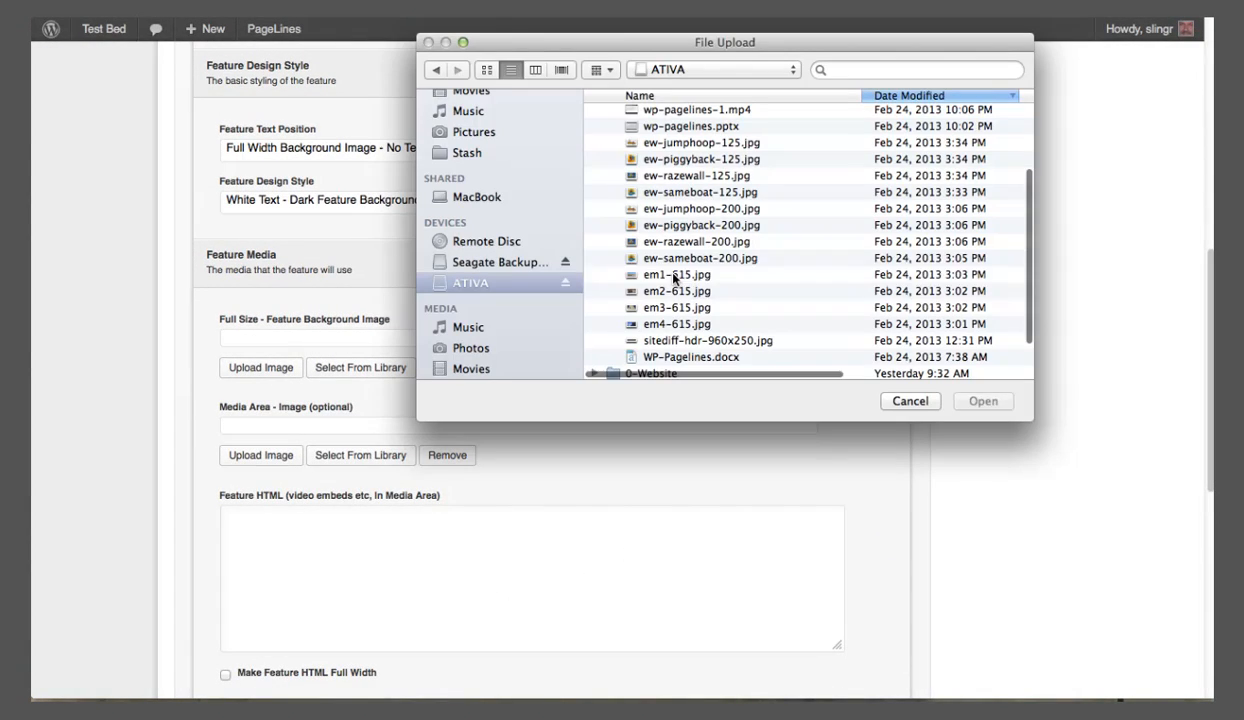
left_click(674, 275)
left_click(977, 405)
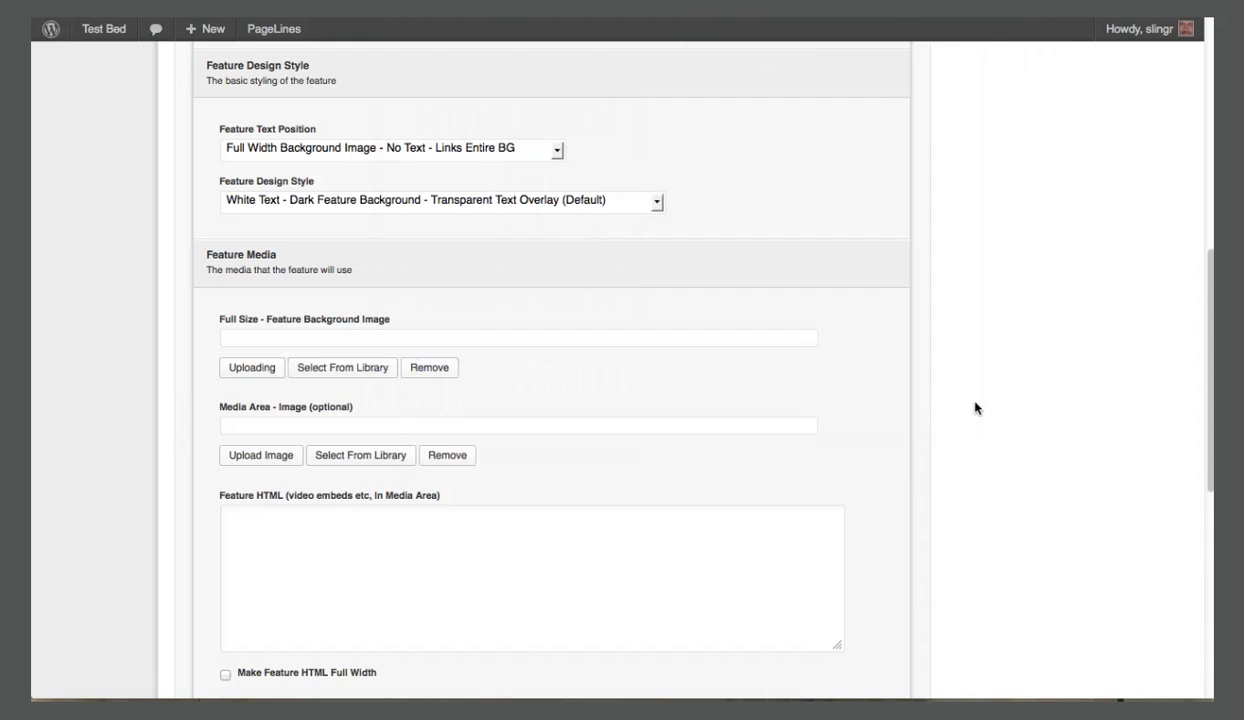
Set the feature link URL to "#" and the link text to "Learn More", and save the feature's meta settings.
scroll(727, 448, "down", 2)
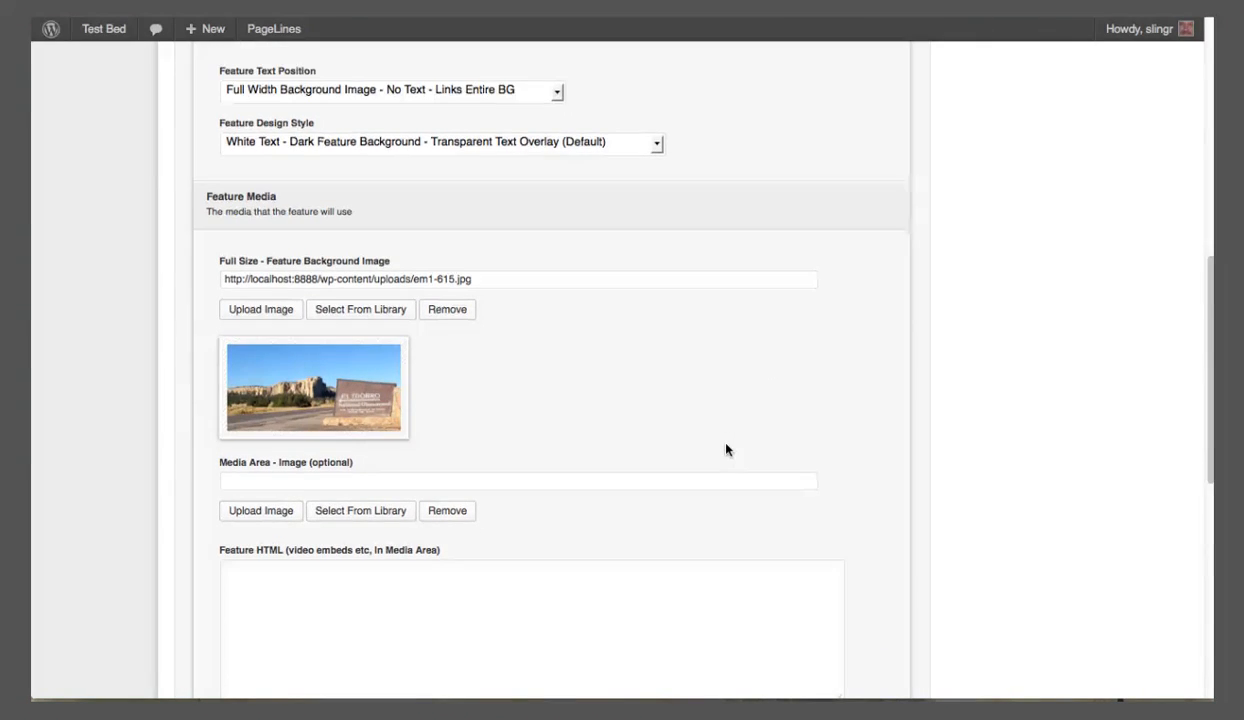
scroll(727, 450, "down", 7)
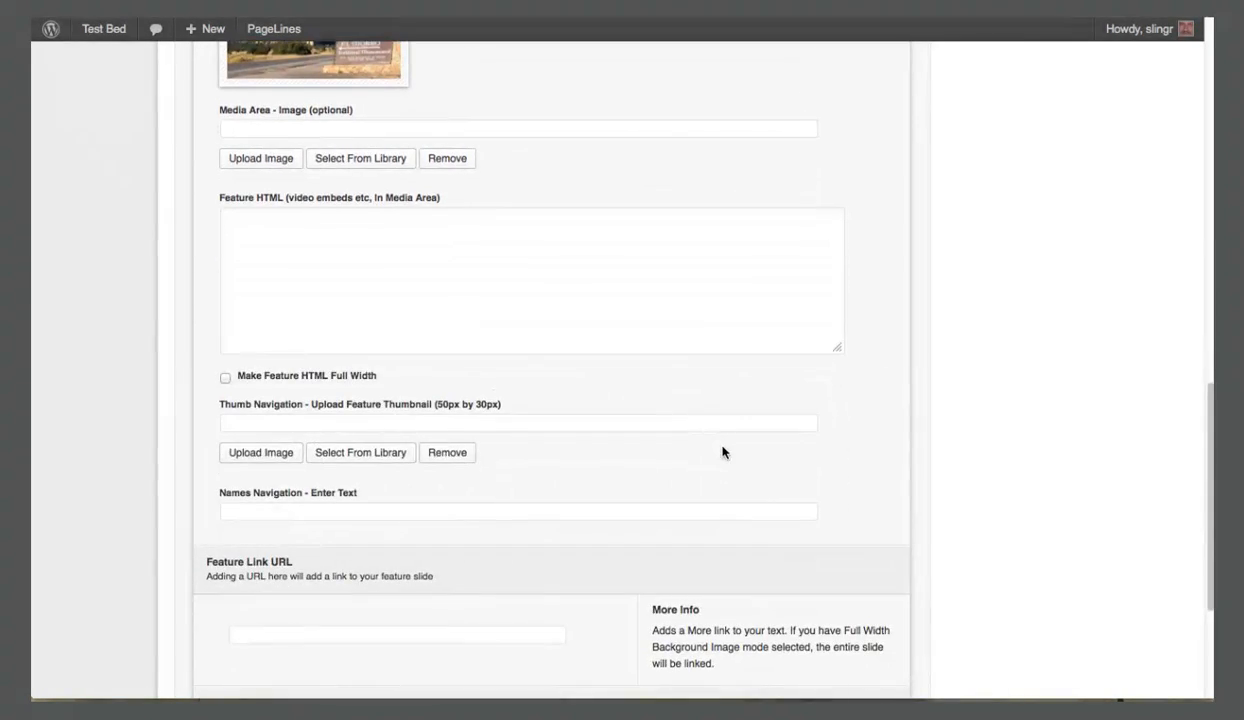
scroll(724, 452, "down", 3)
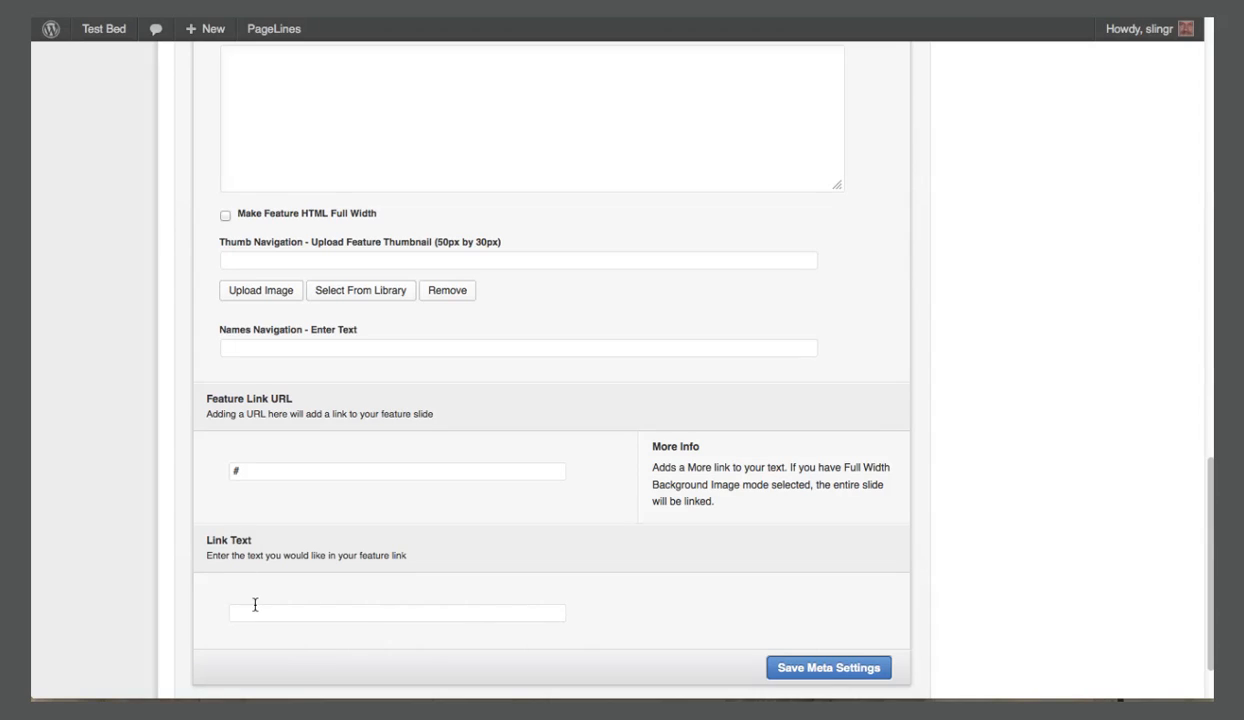
left_click(255, 612)
type("Lear")
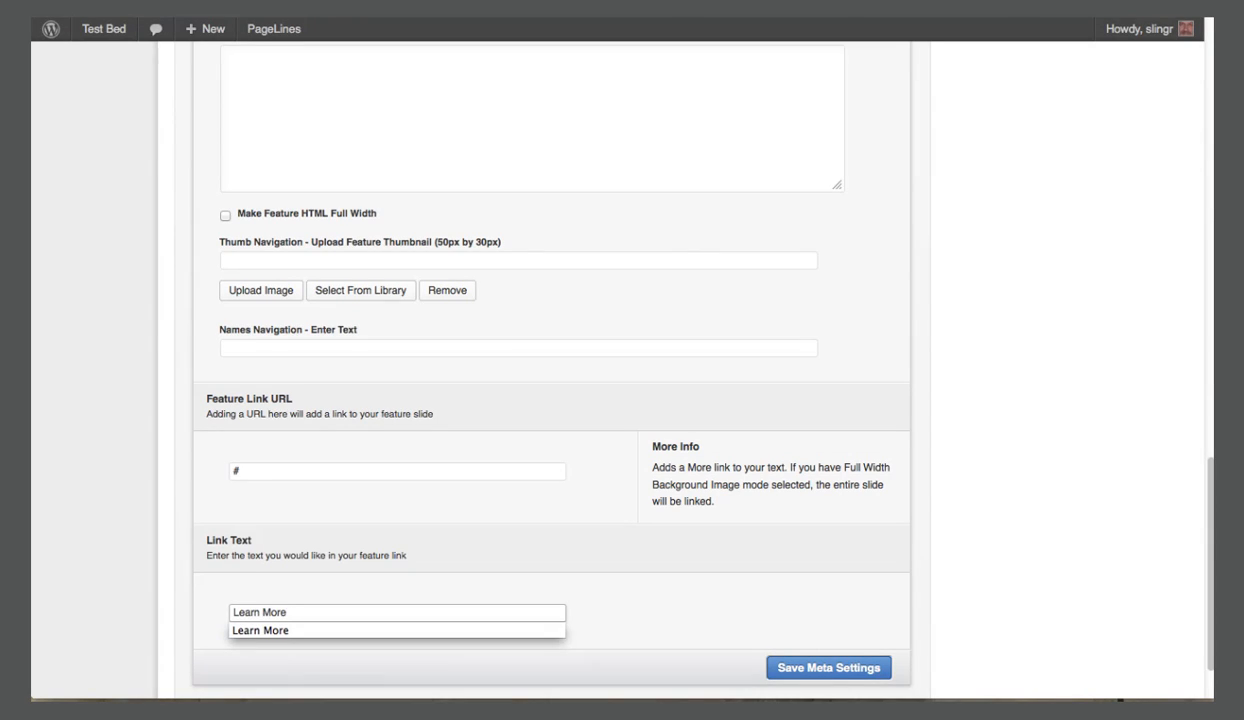
type("n More")
left_click(805, 668)
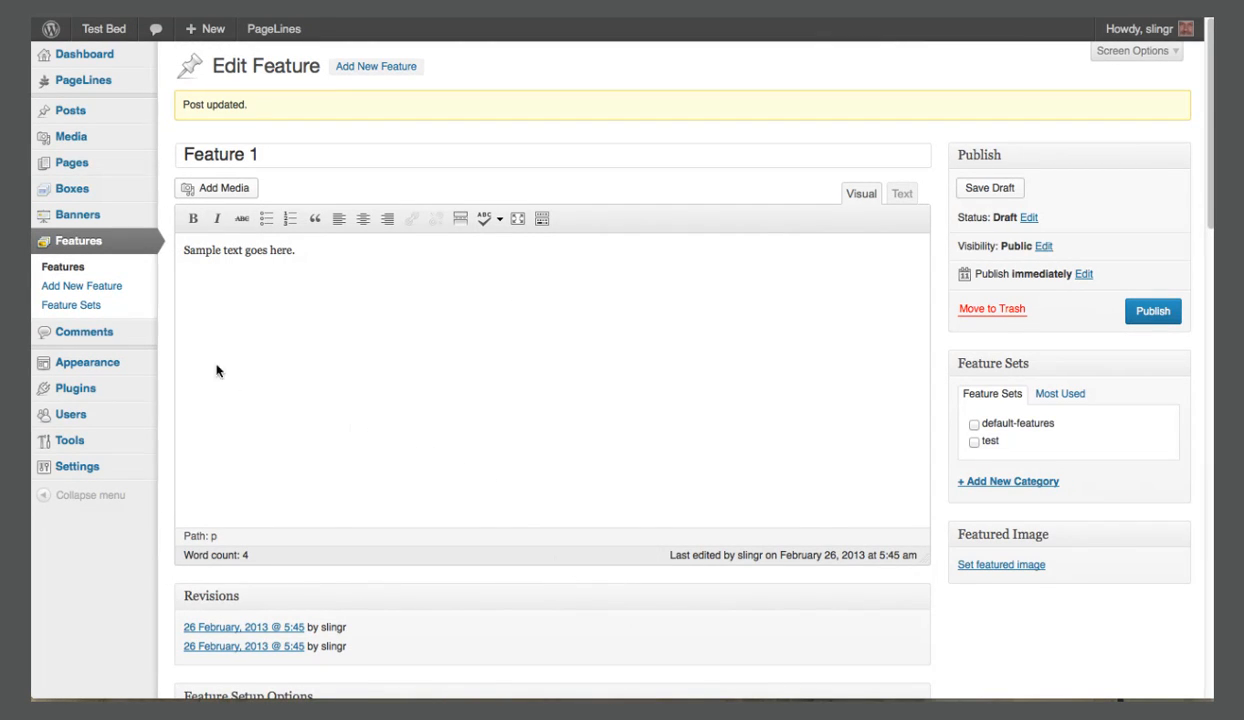
Start a new feature titled "Feature 2" with the body text "Sample text goes here.".
left_click(102, 288)
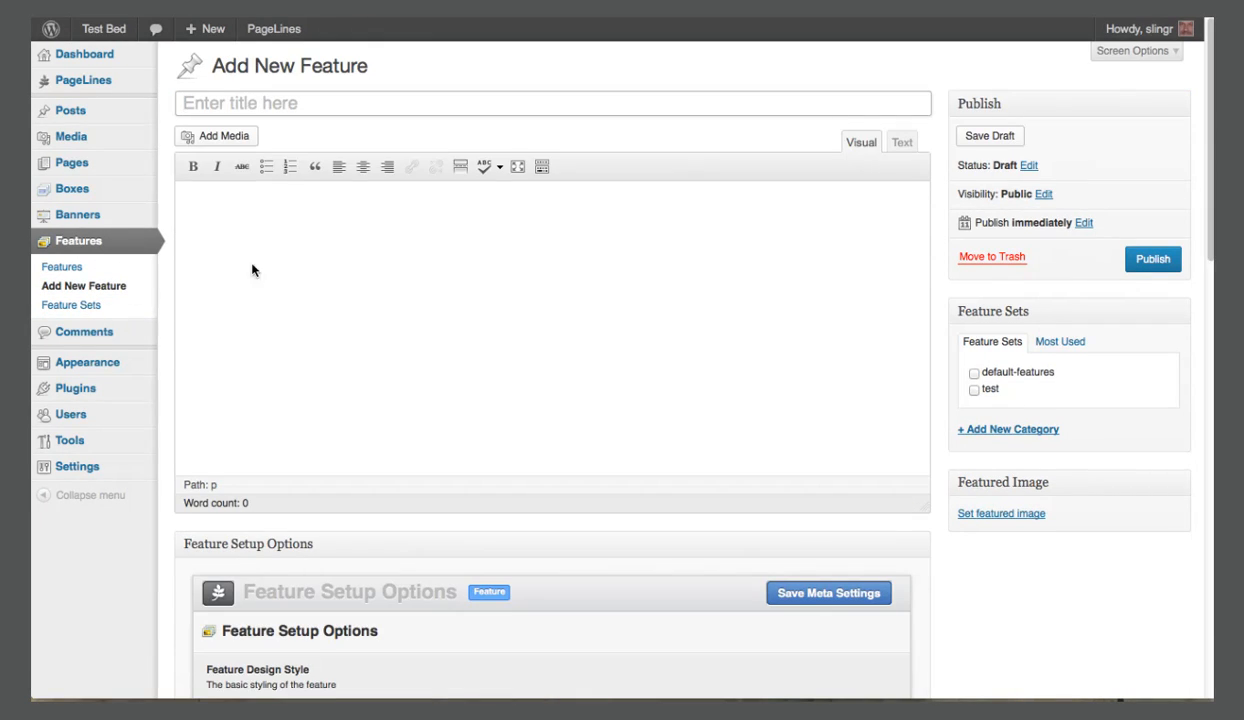
left_click(307, 110)
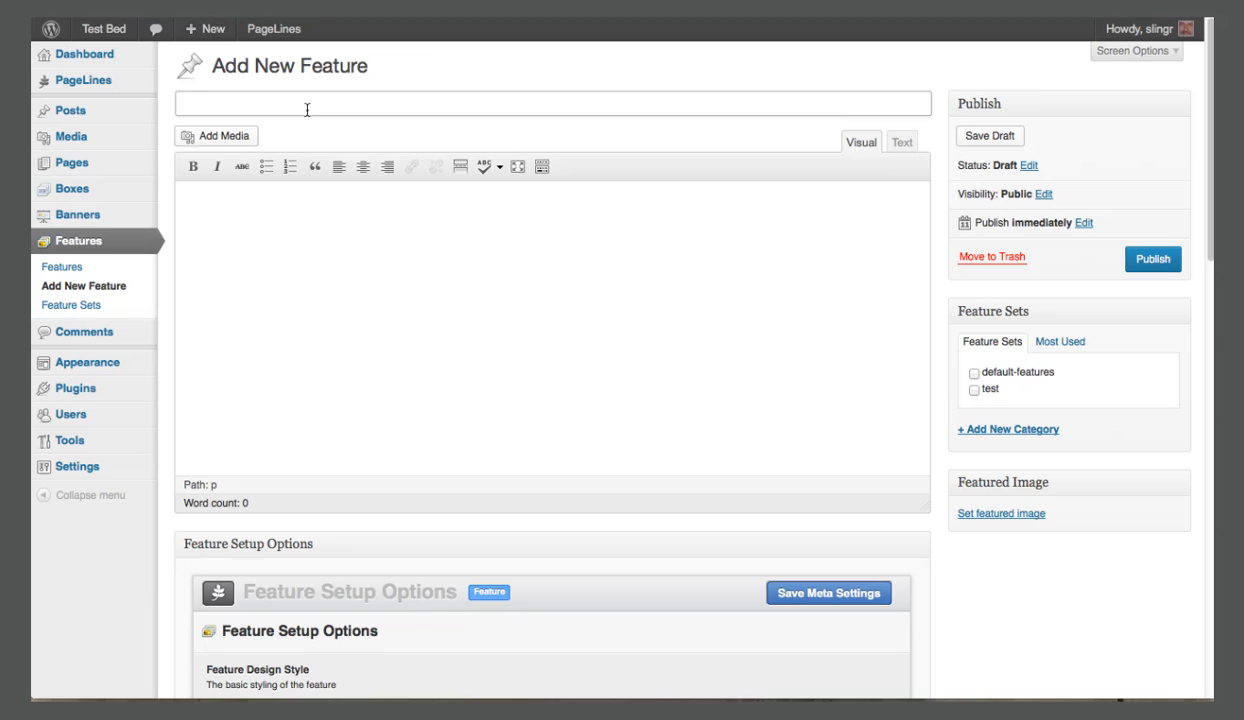
type("Feature 2")
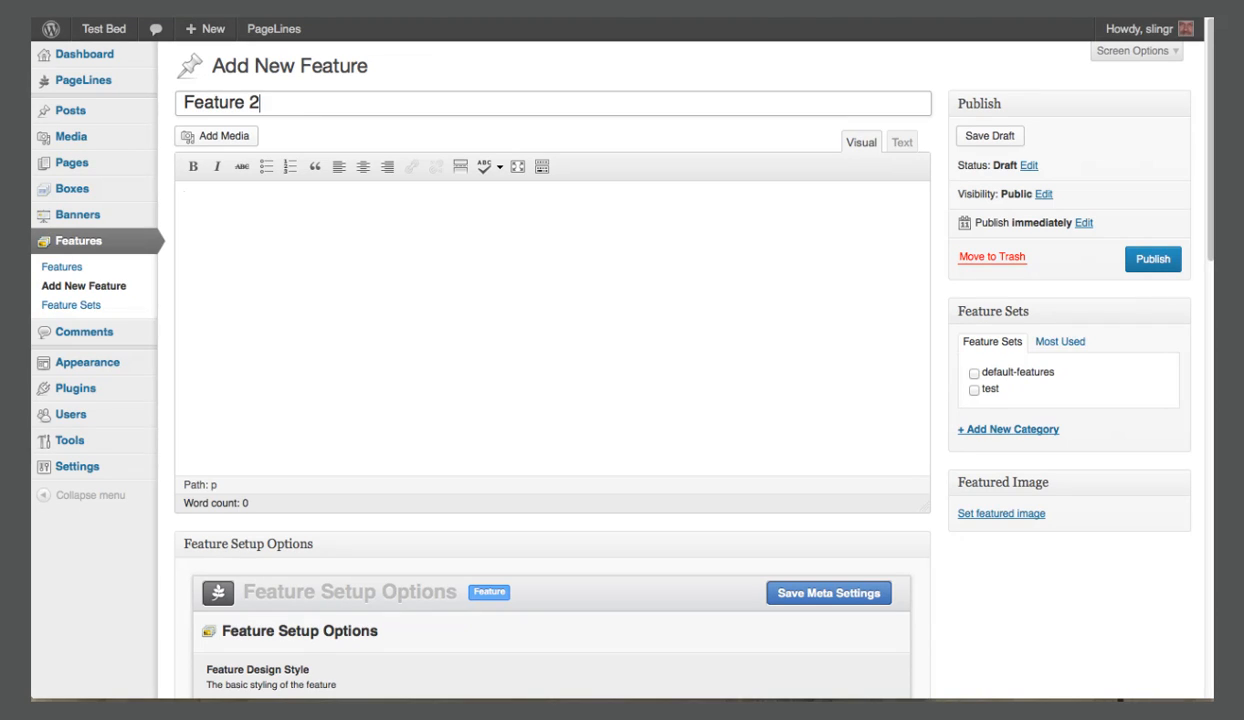
key("Tab")
type("Sa")
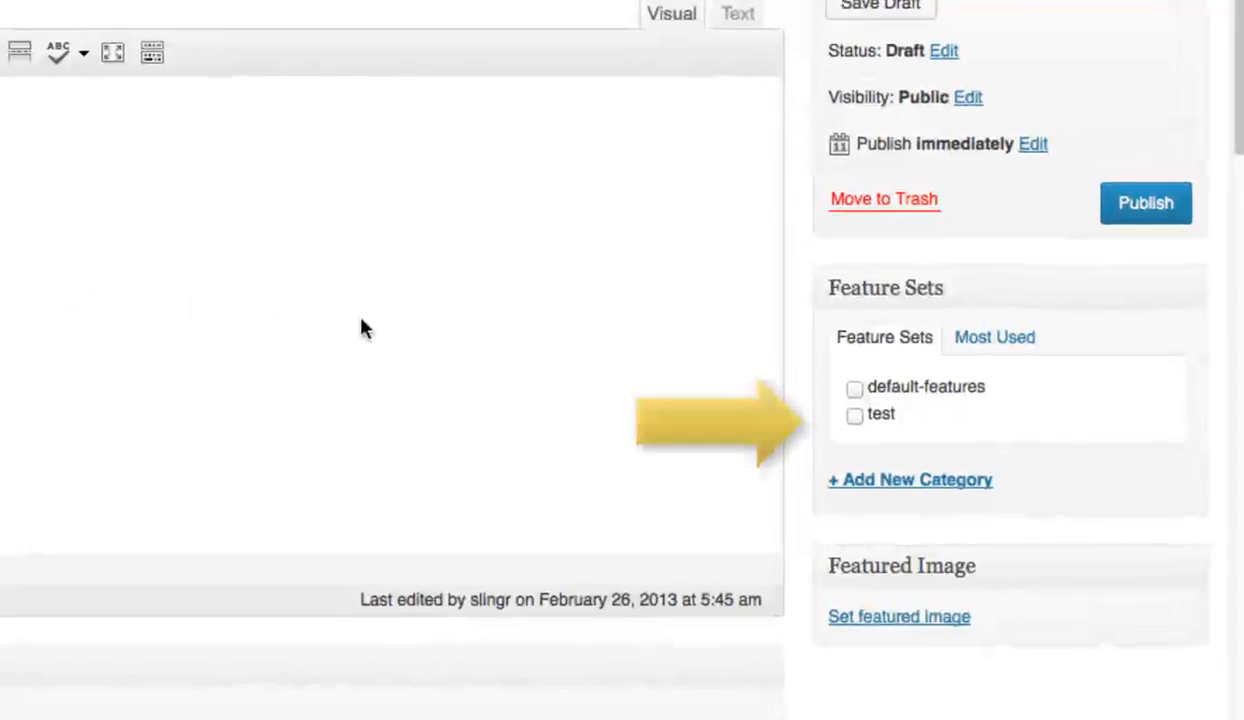
Publish Feature 1 in the "test" feature set and start another new feature.
left_click(855, 415)
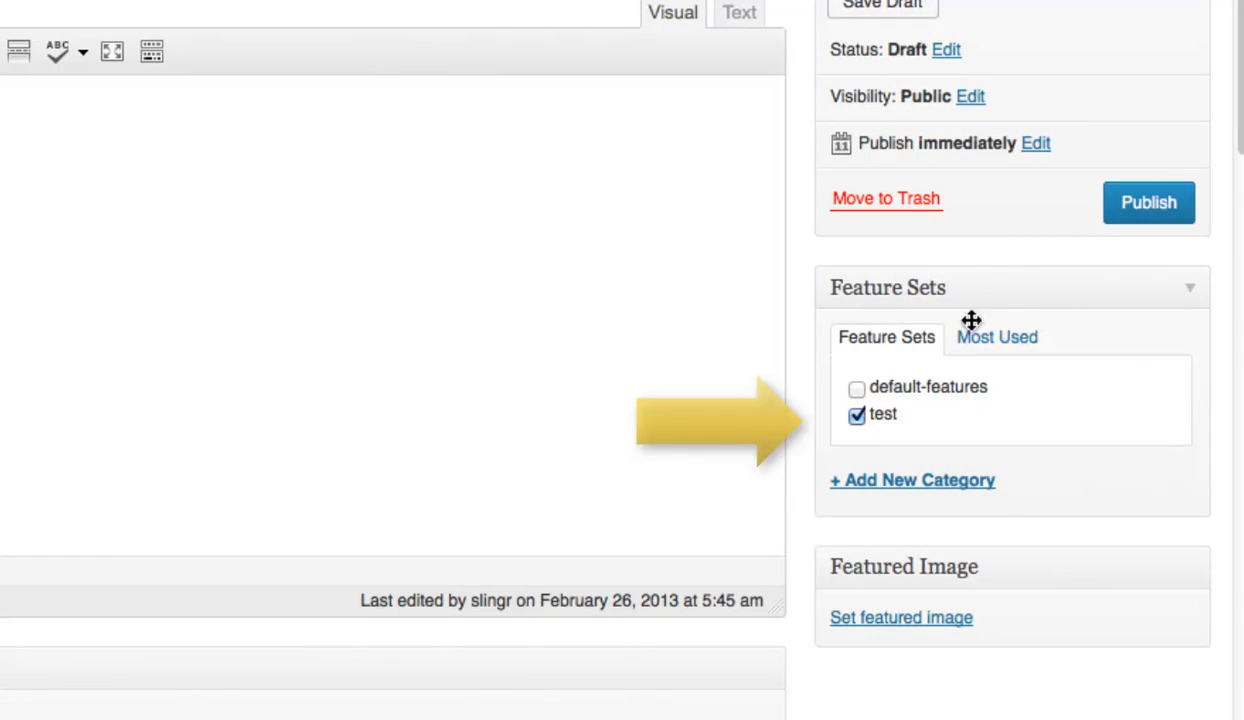
left_click(1146, 204)
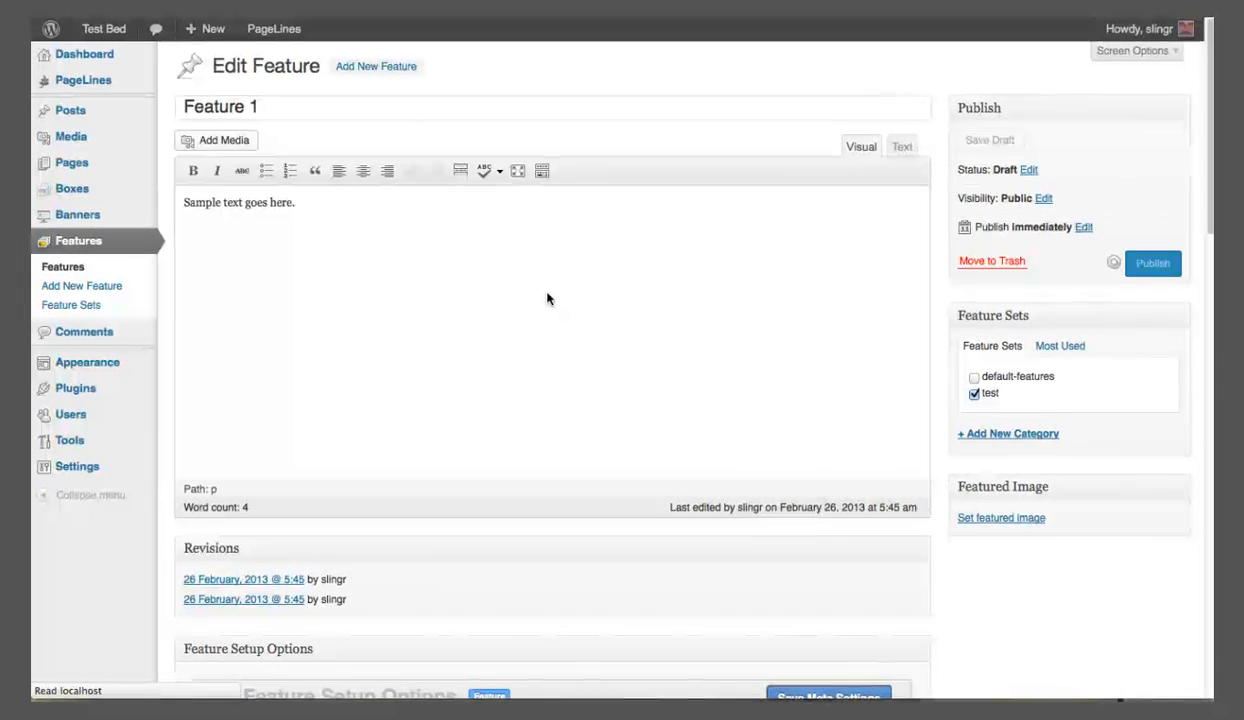
left_click(106, 290)
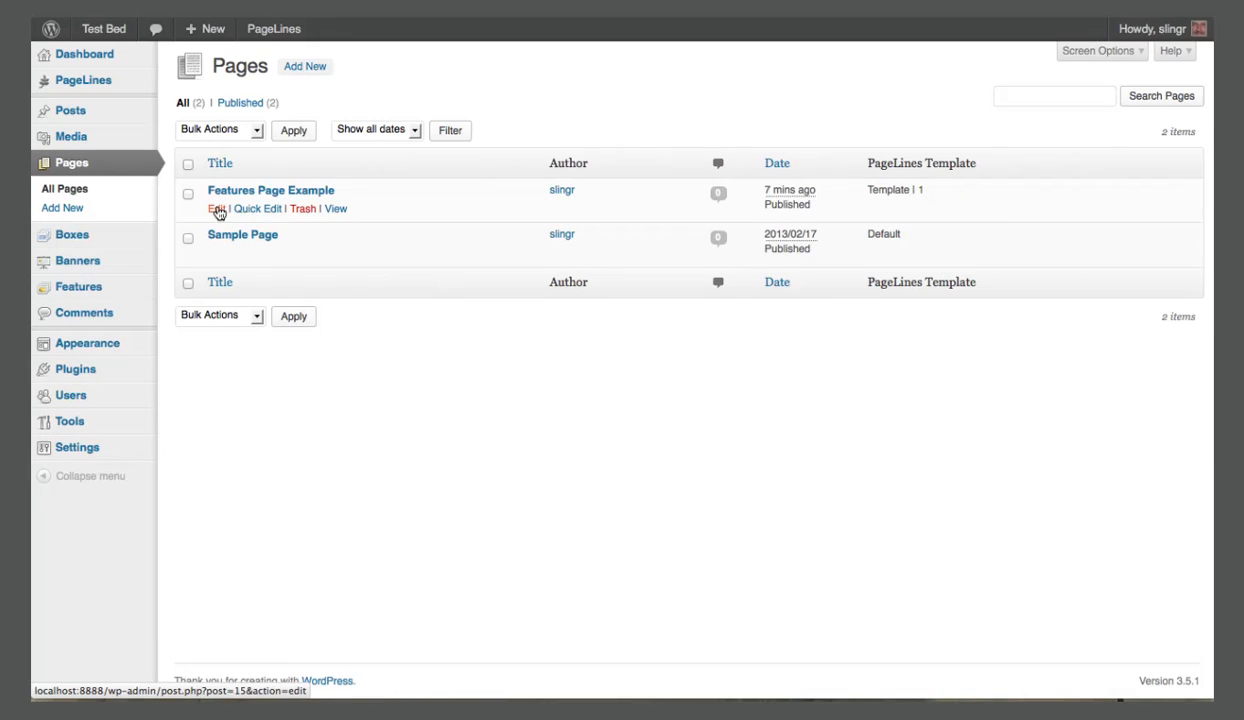
Open the Features Page Example page for editing and show the Features section of its PageLines meta settings.
left_click(216, 211)
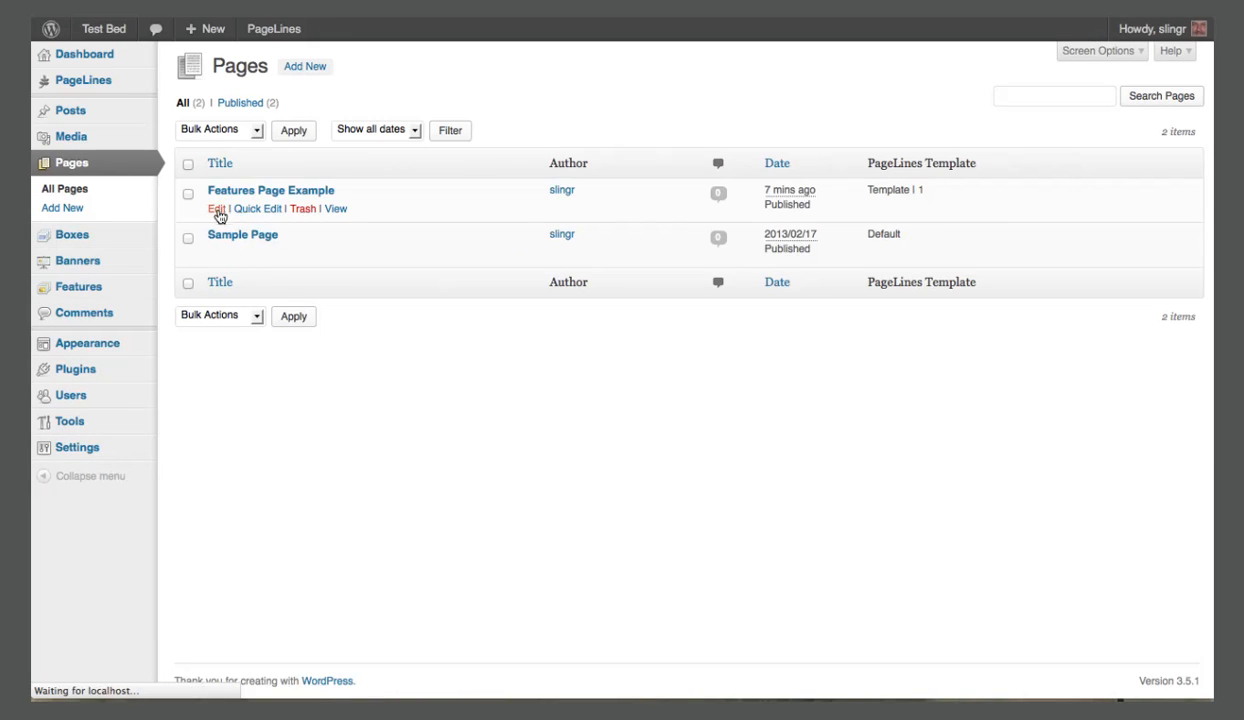
scroll(215, 213, "down", 8)
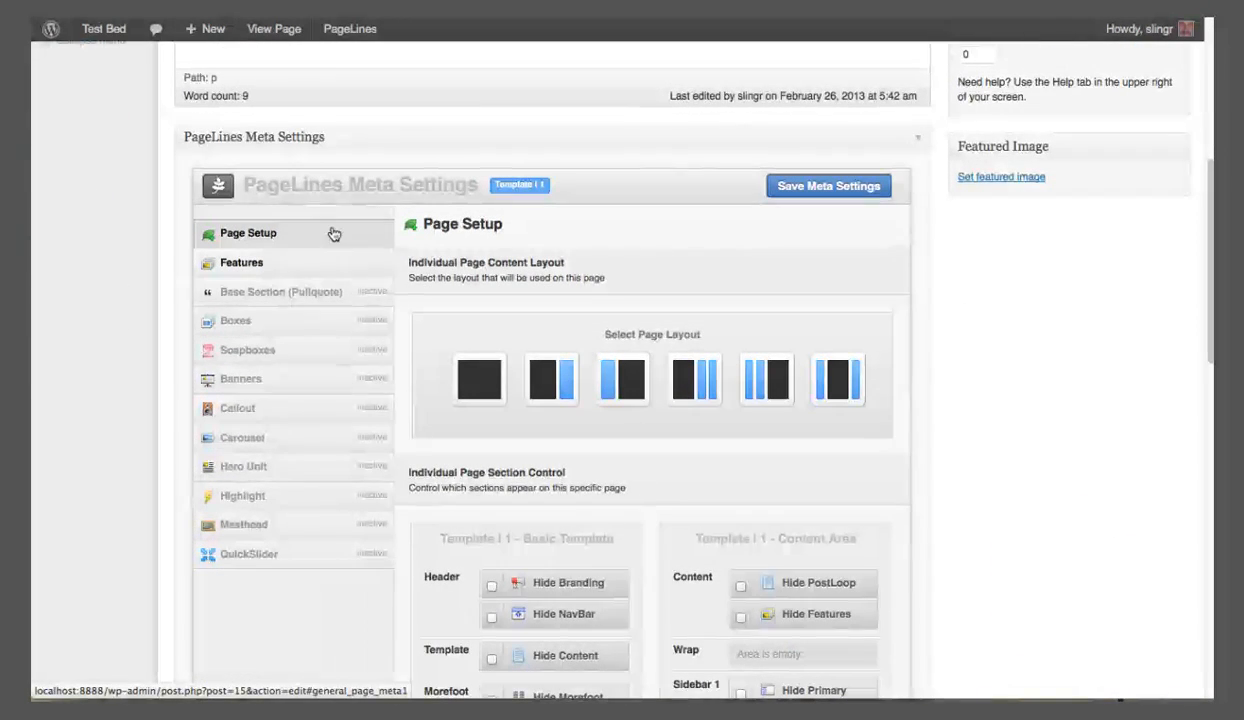
left_click(243, 263)
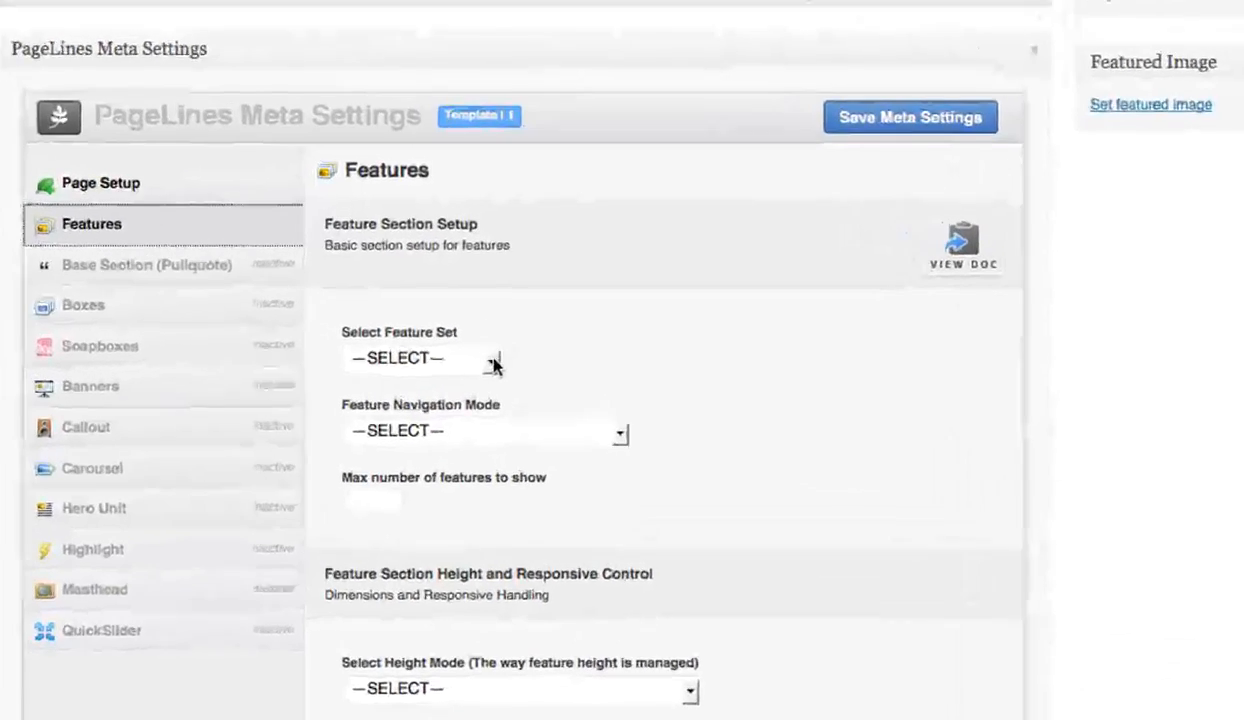
Set the page's feature set to test, the navigation mode to Squares or Dots, and the maximum number of features to 4.
left_click(518, 362)
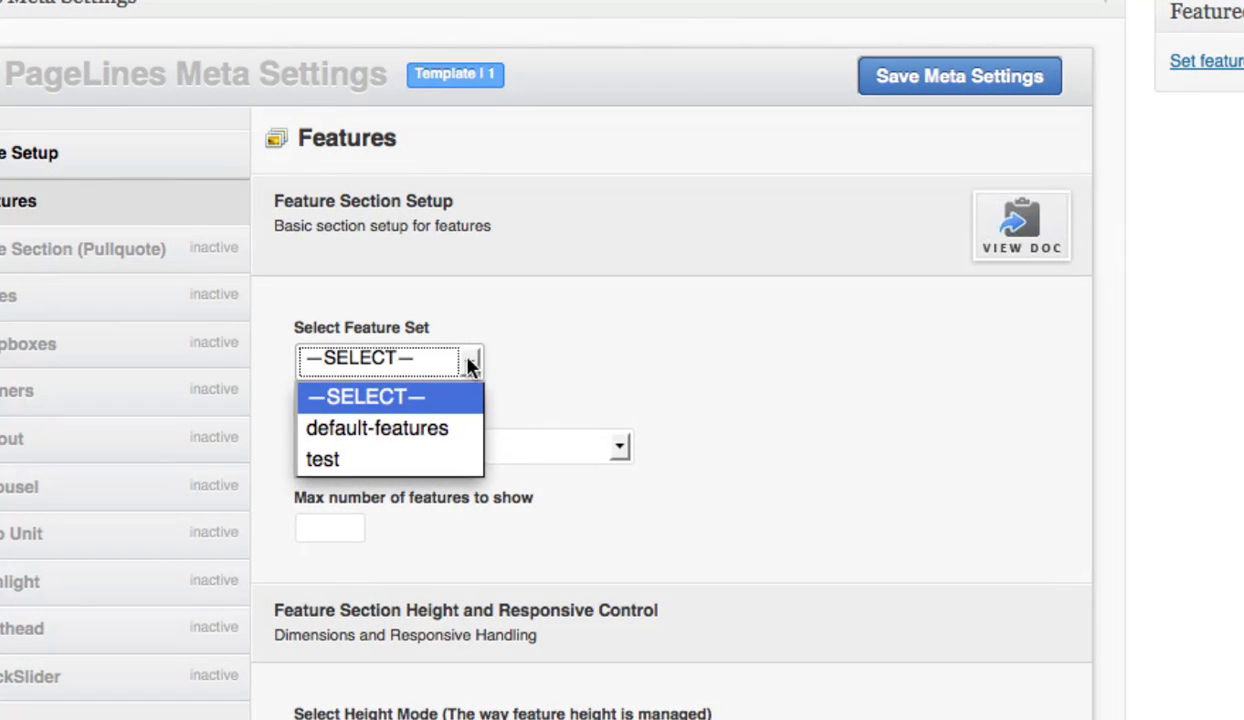
left_click(357, 462)
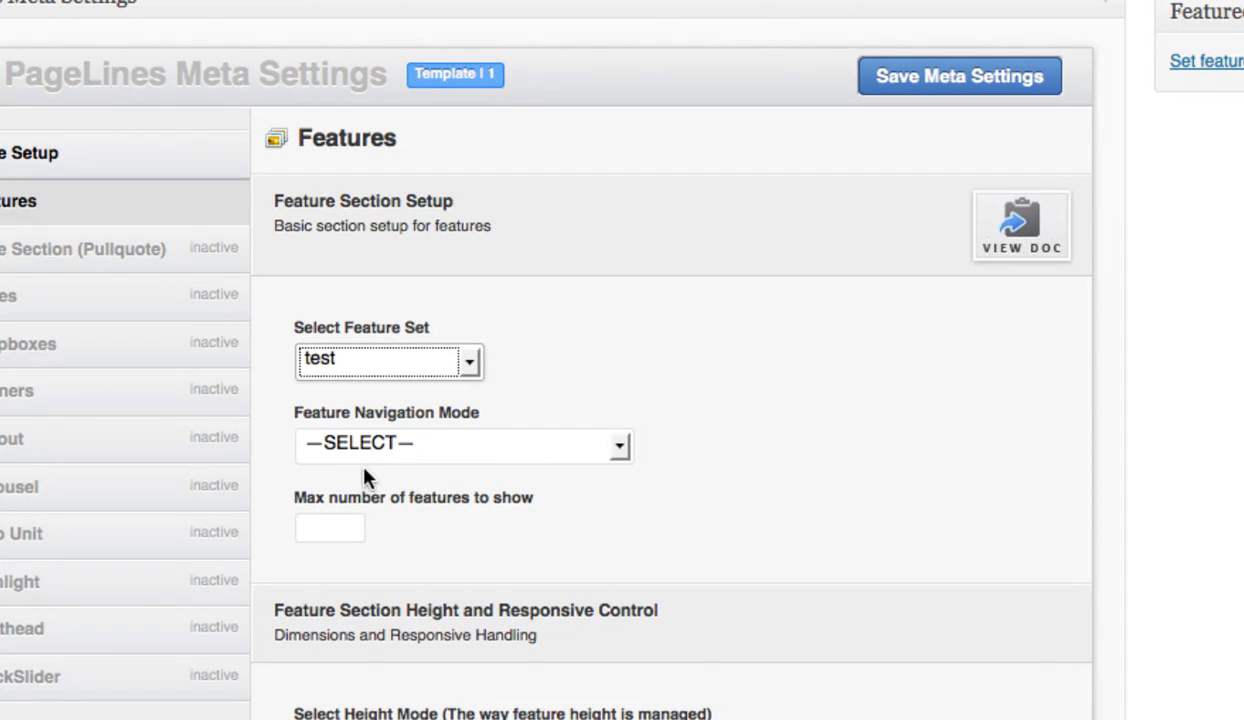
left_click(619, 450)
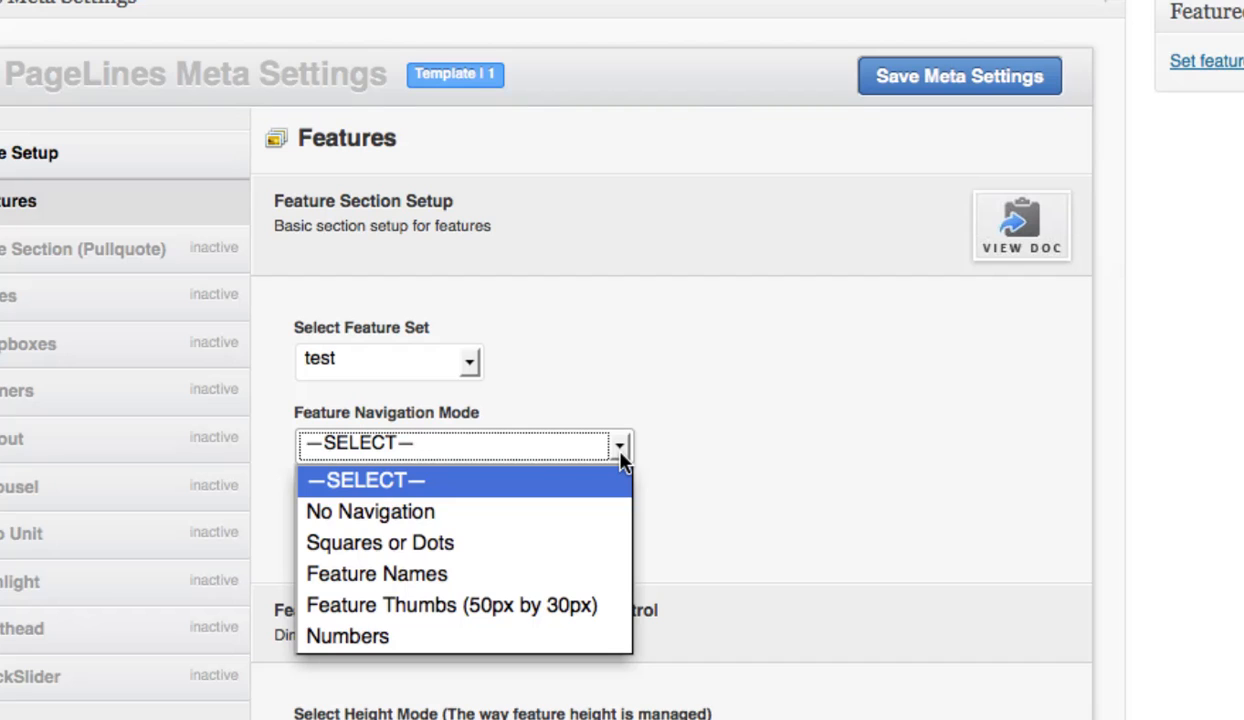
left_click(420, 543)
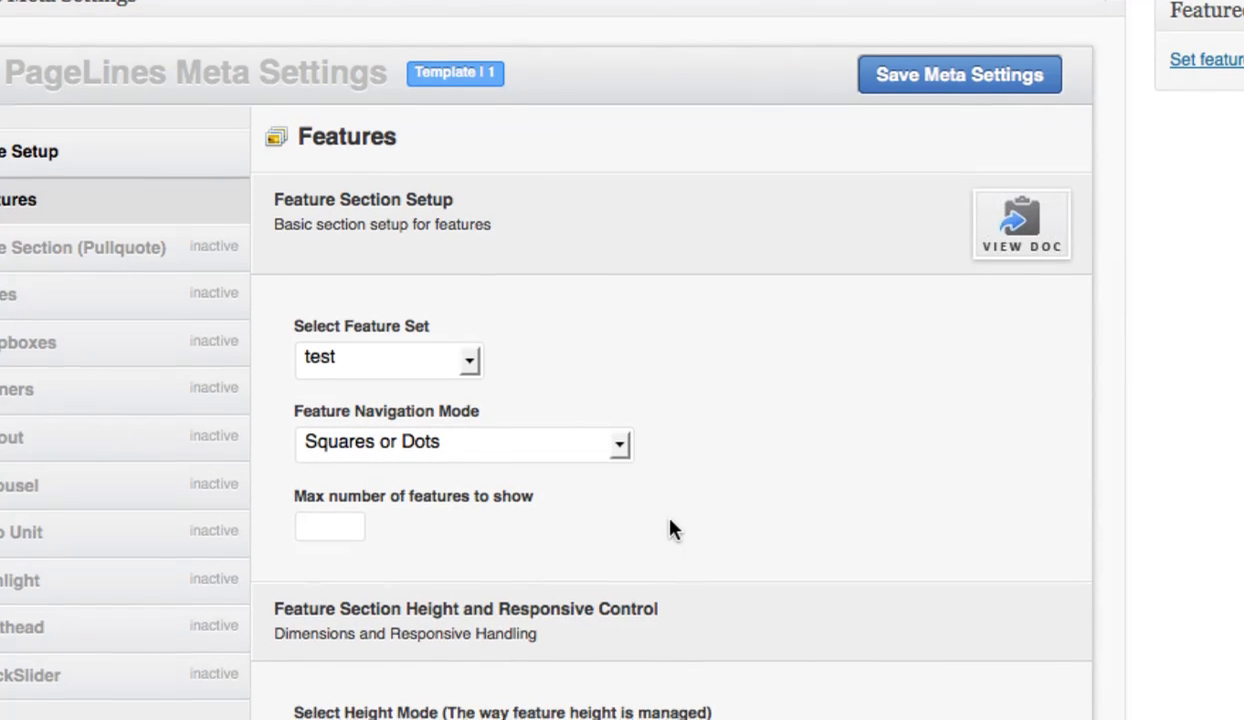
scroll(649, 520, "down", 3)
left_click(348, 404)
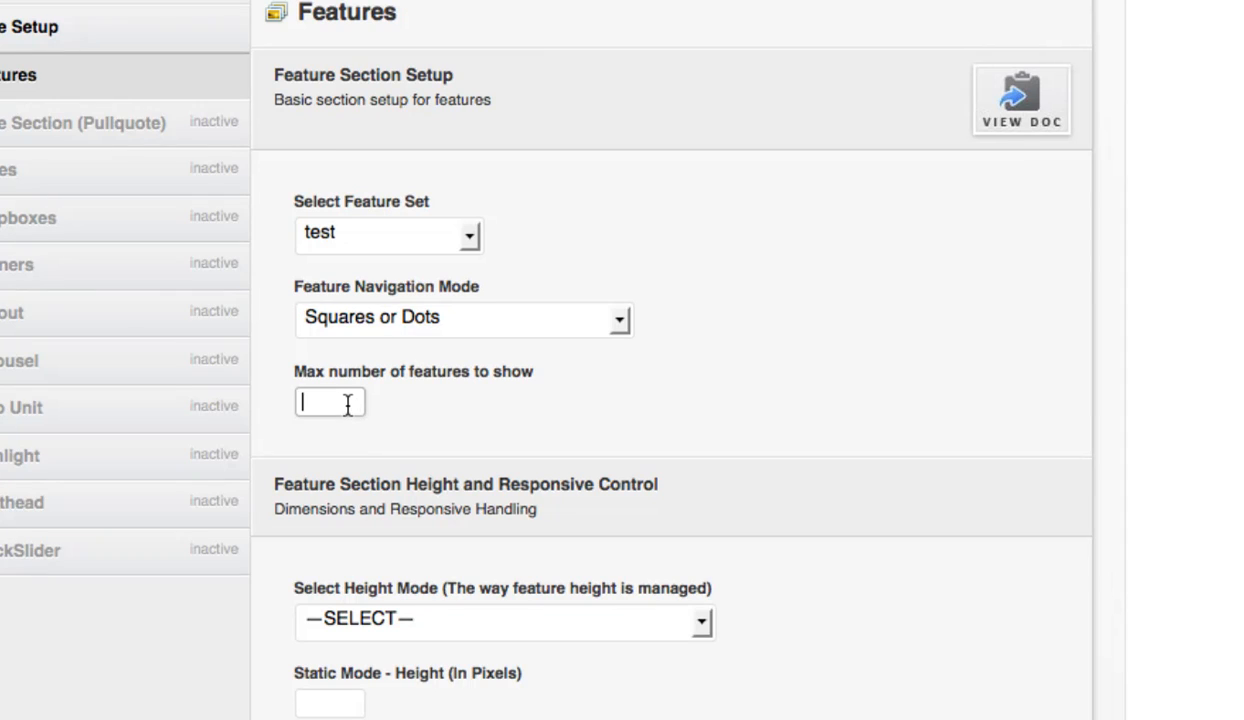
type("4")
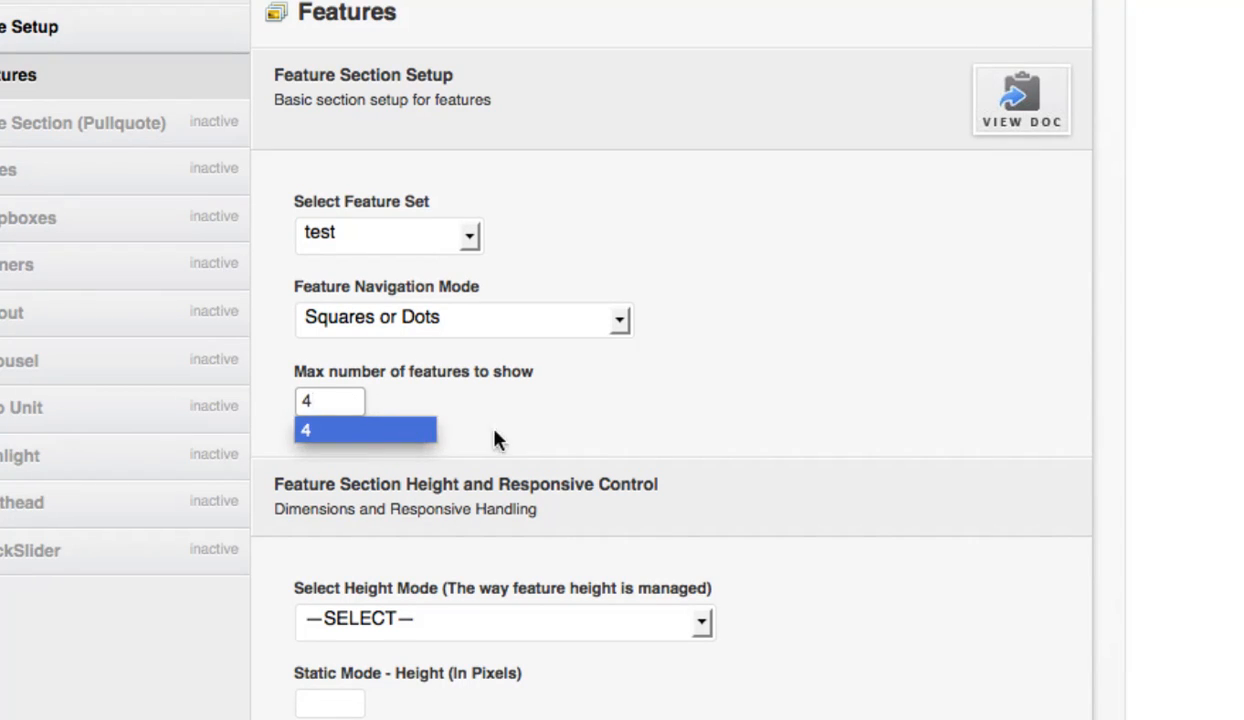
left_click(544, 436)
Set the transition effect to fade with a 3500 ms timeout and 750 ms transition speed, and enable the play pause button.
scroll(544, 436, "down", 3)
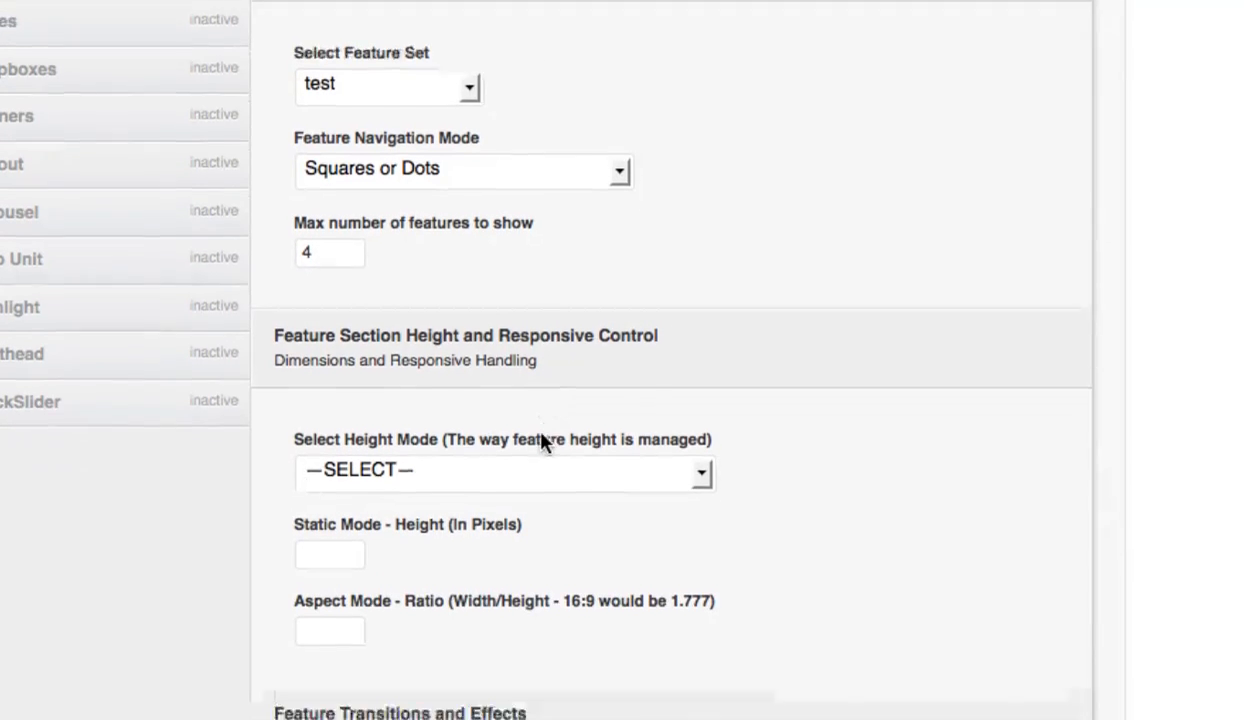
scroll(553, 455, "down", 5)
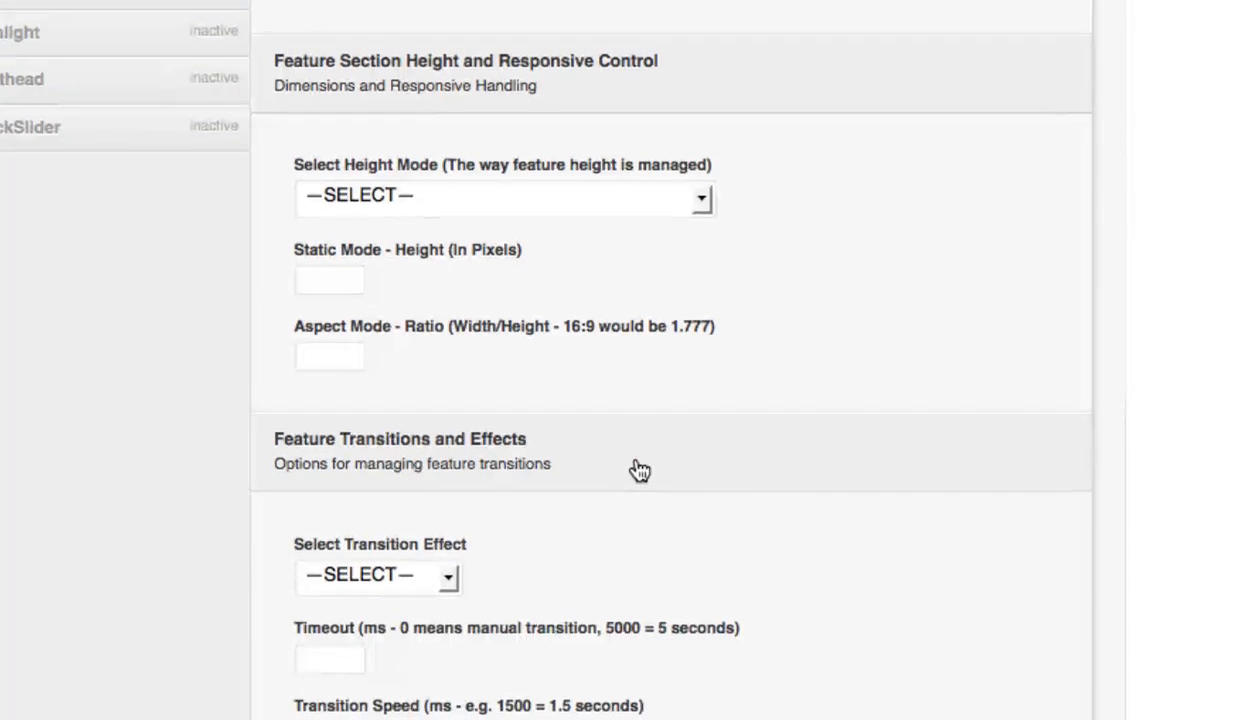
scroll(640, 470, "down", 6)
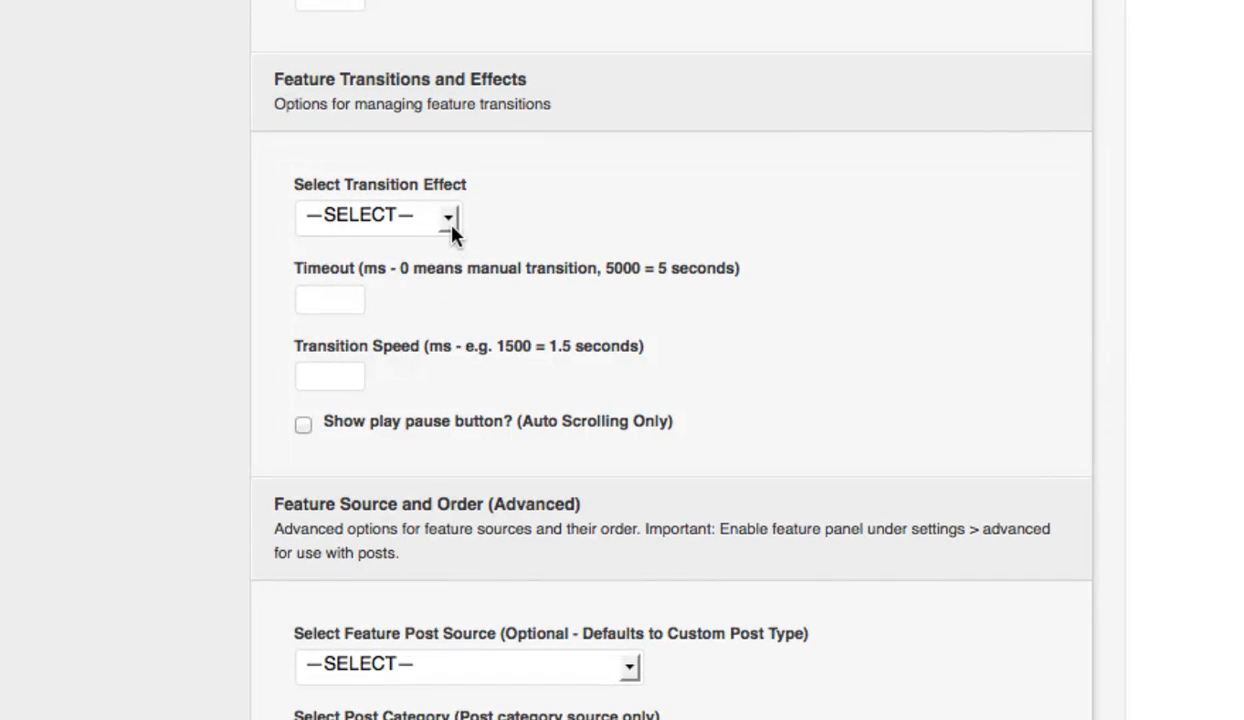
left_click(451, 227)
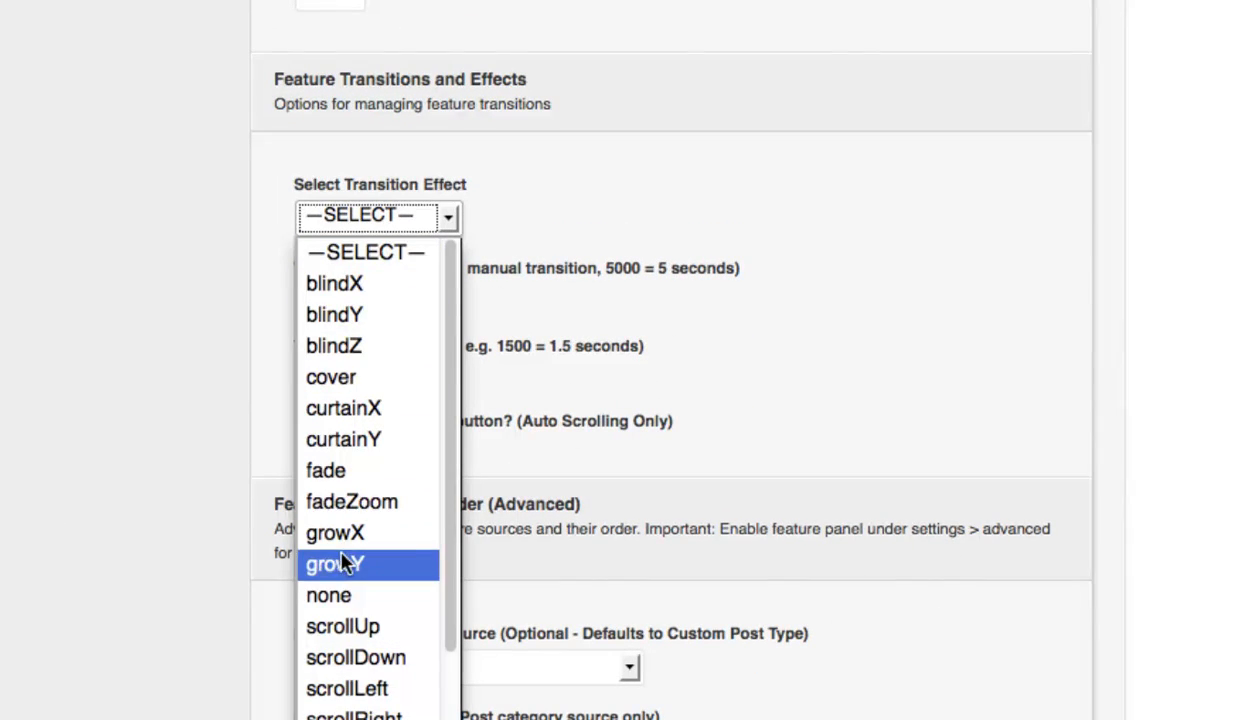
left_click(333, 470)
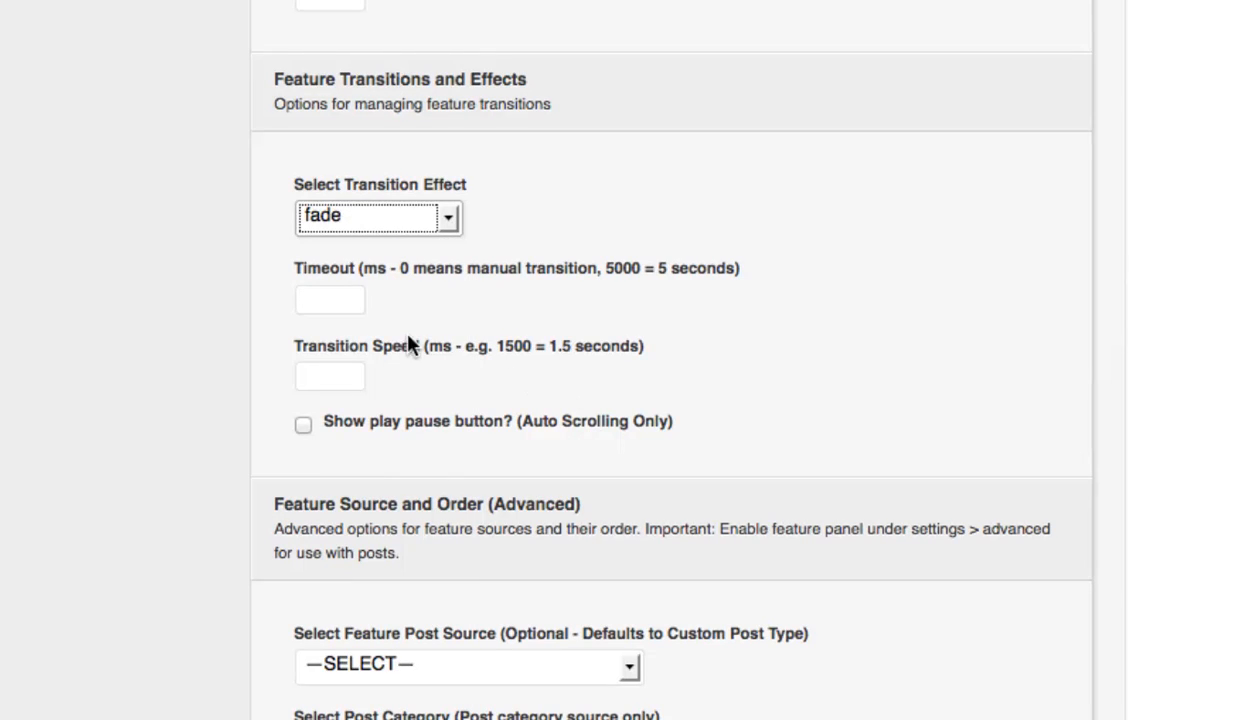
left_click(350, 302)
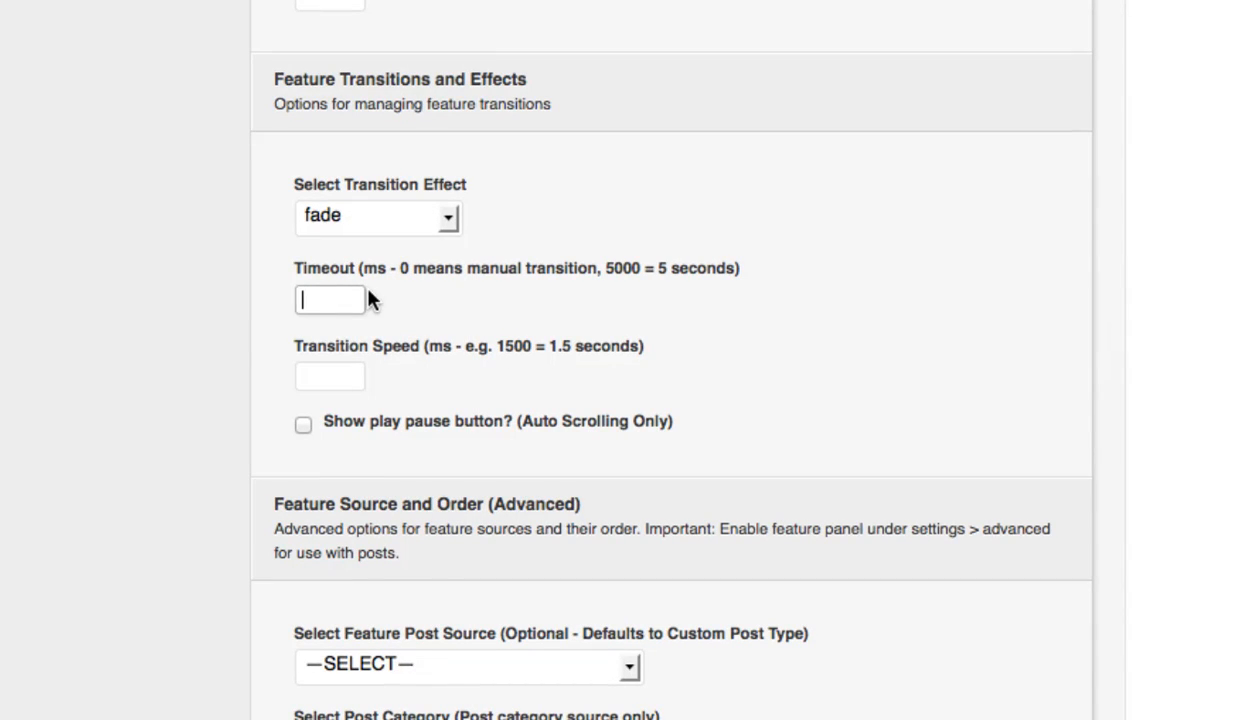
type("3500")
left_click(336, 370)
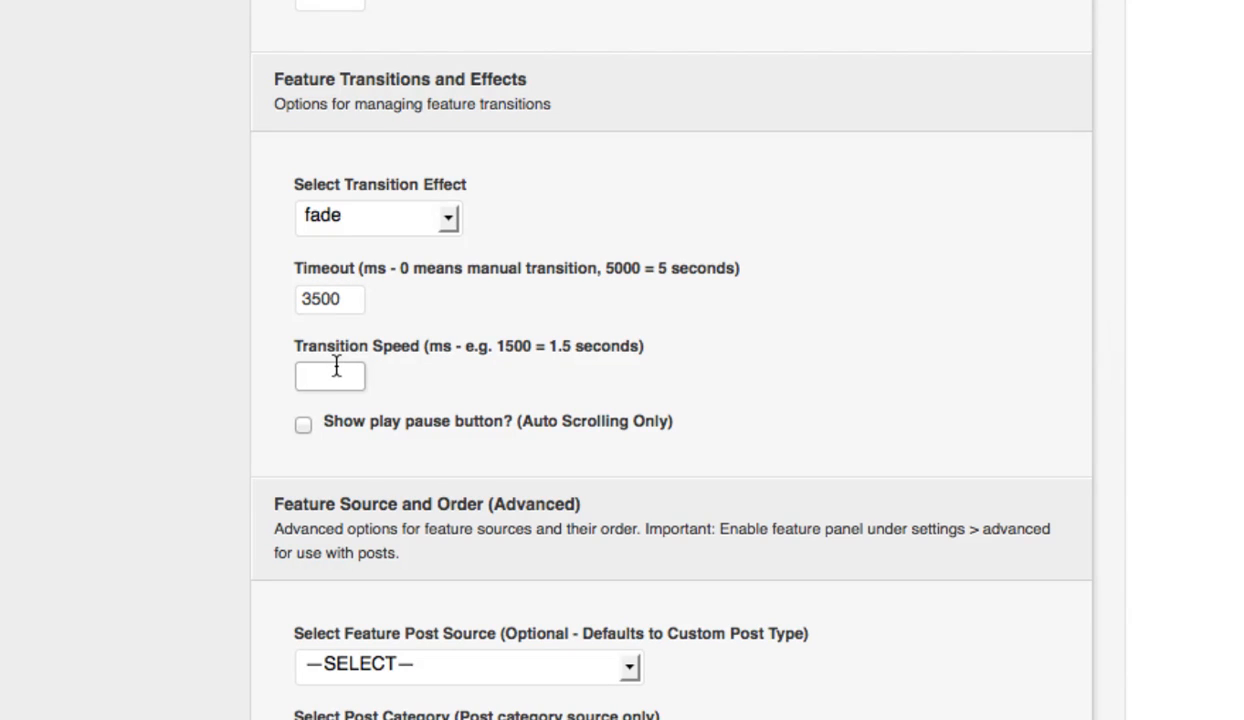
type("750")
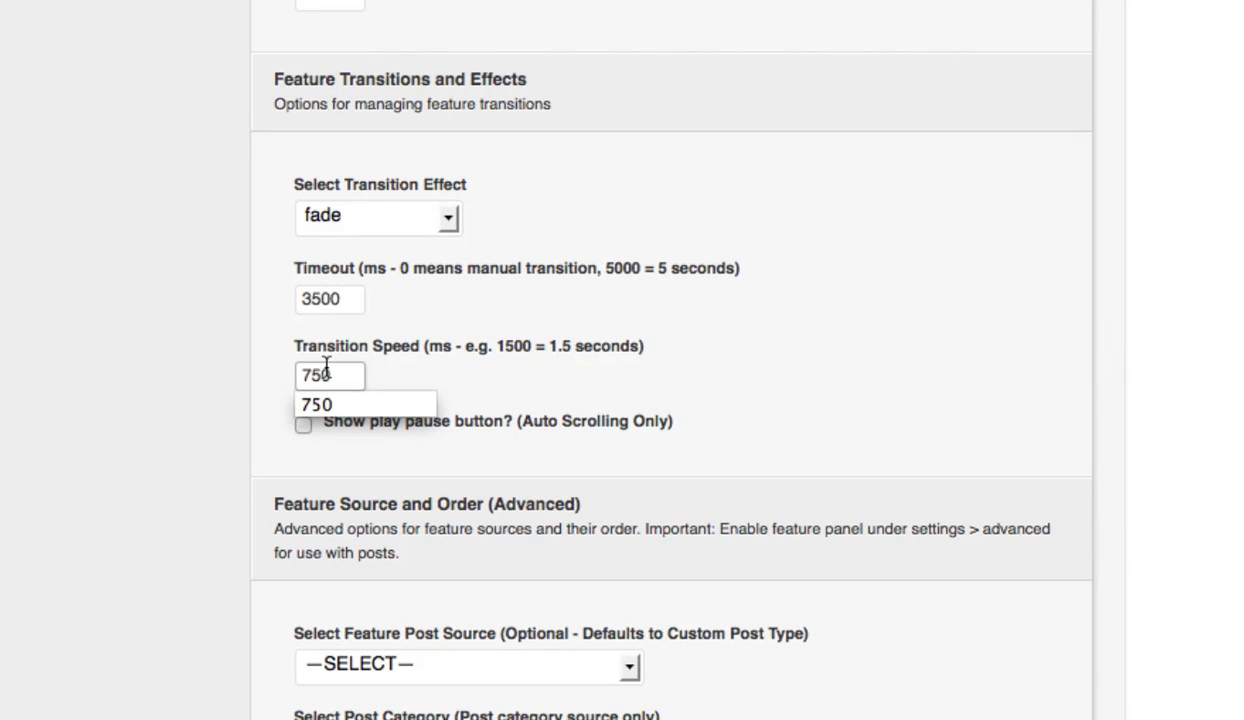
left_click(468, 448)
left_click(303, 425)
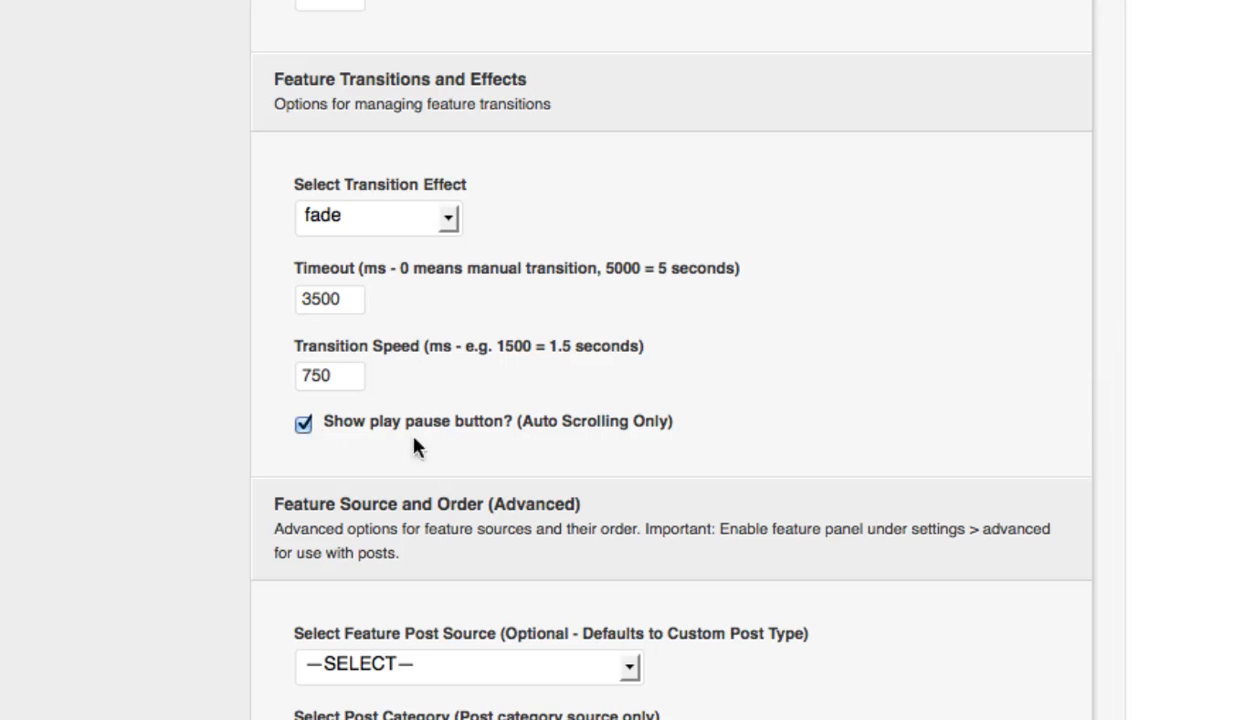
Review the Feature Source and Order options and view the Features Page Example page on the site.
scroll(590, 475, "down", 3)
scroll(755, 495, "down", 2)
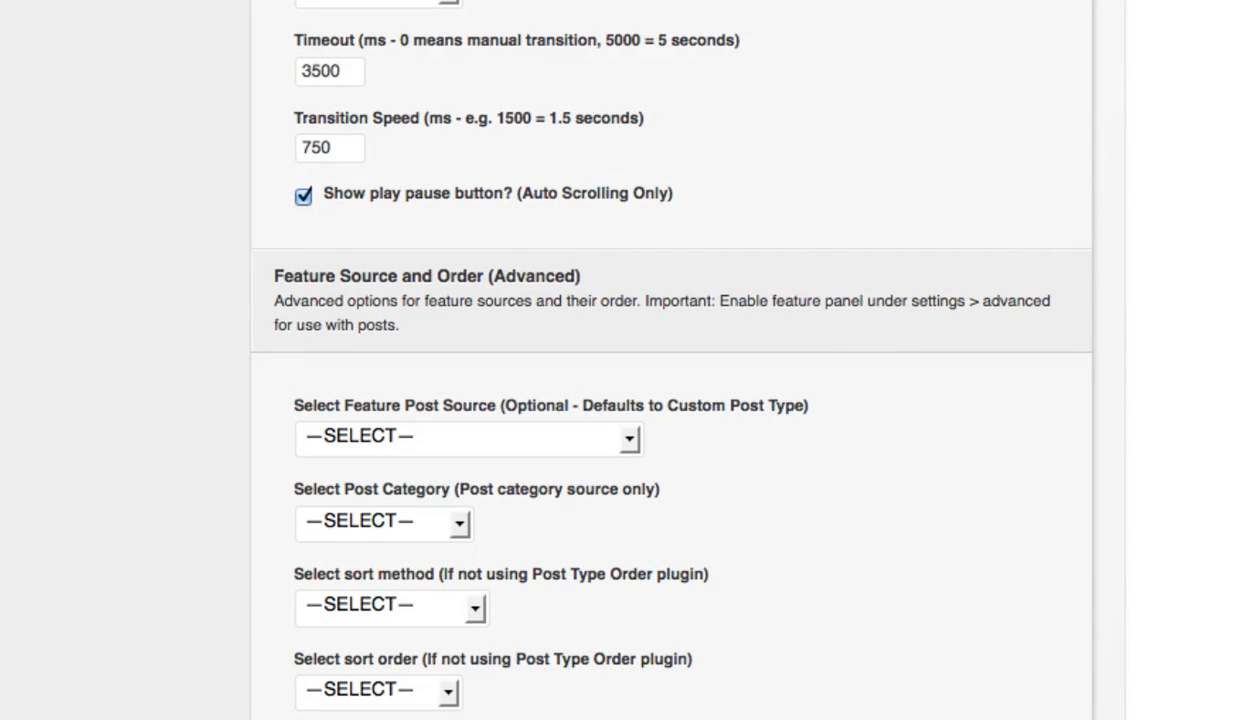
left_click(861, 708)
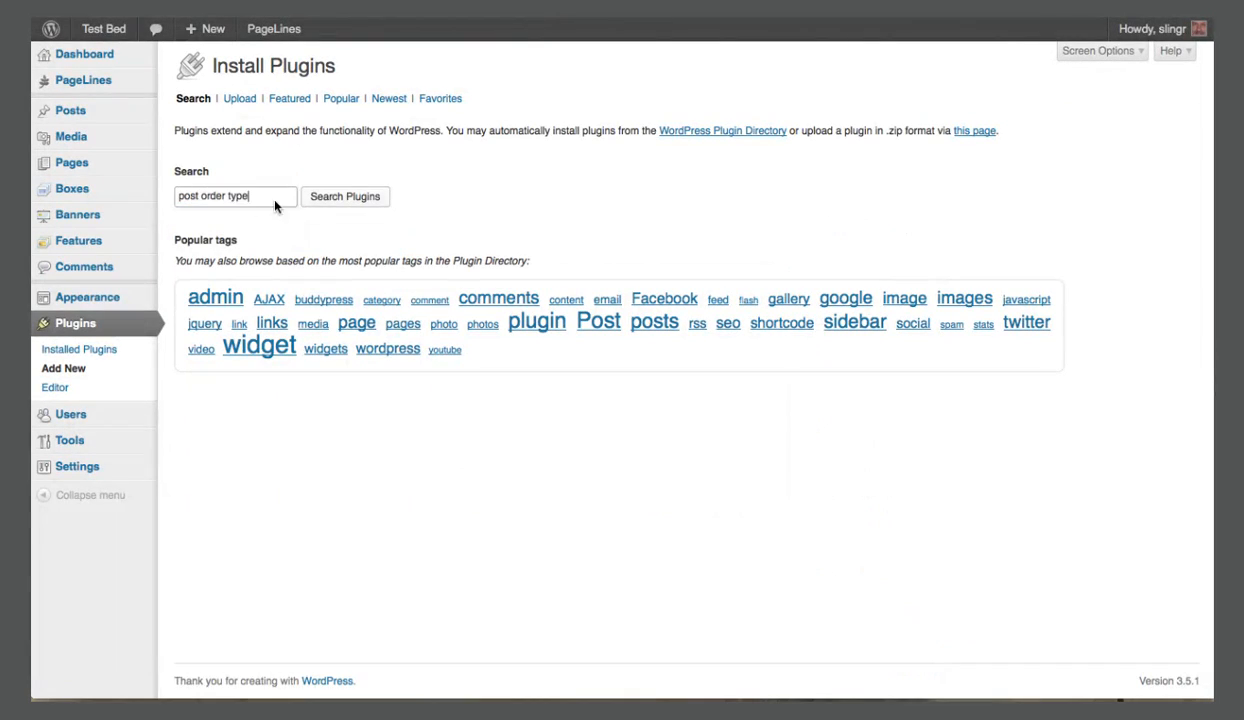
Find the Post Types Order plugin in the results for "post order type", then install and activate it.
left_click(348, 197)
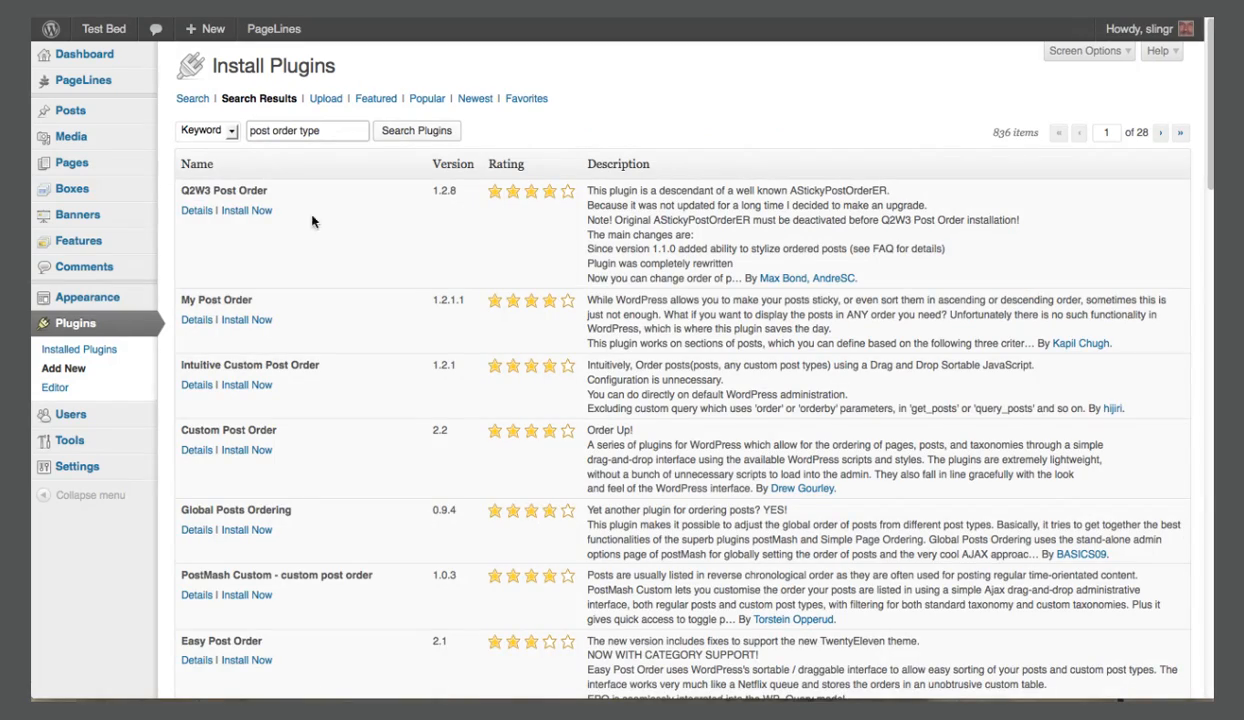
scroll(268, 470, "down", 1)
scroll(268, 470, "down", 3)
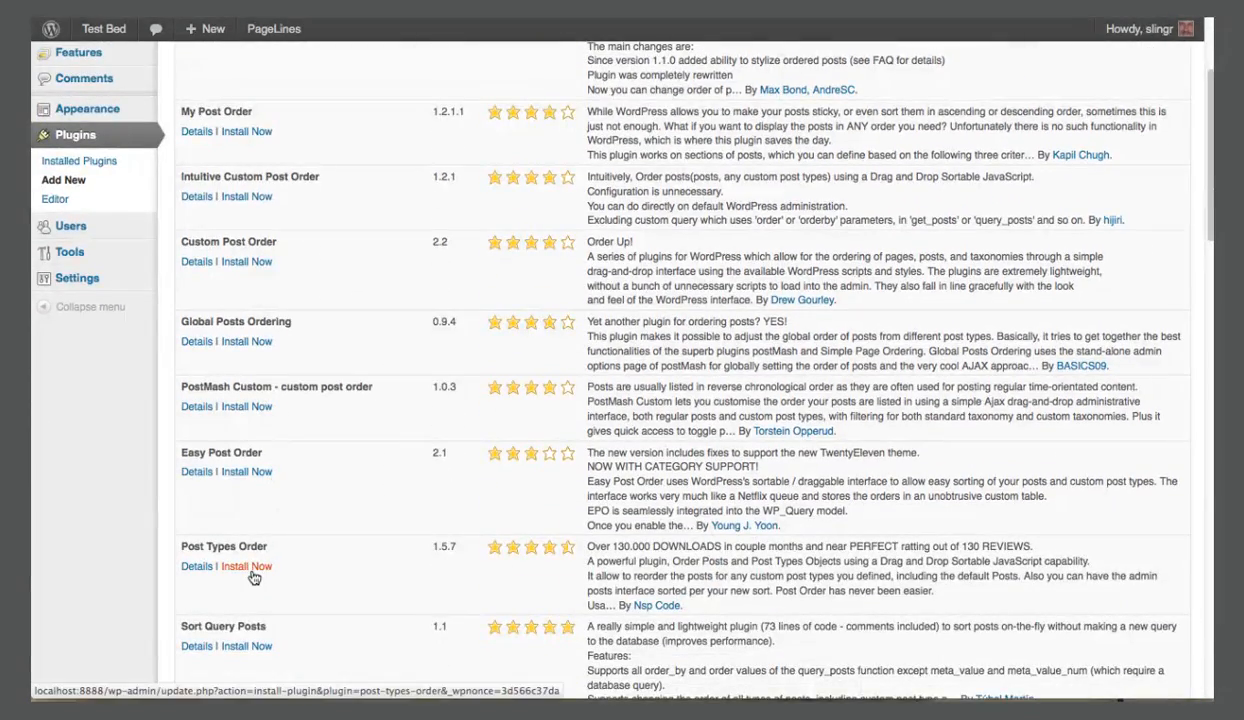
left_click(247, 566)
left_click(669, 303)
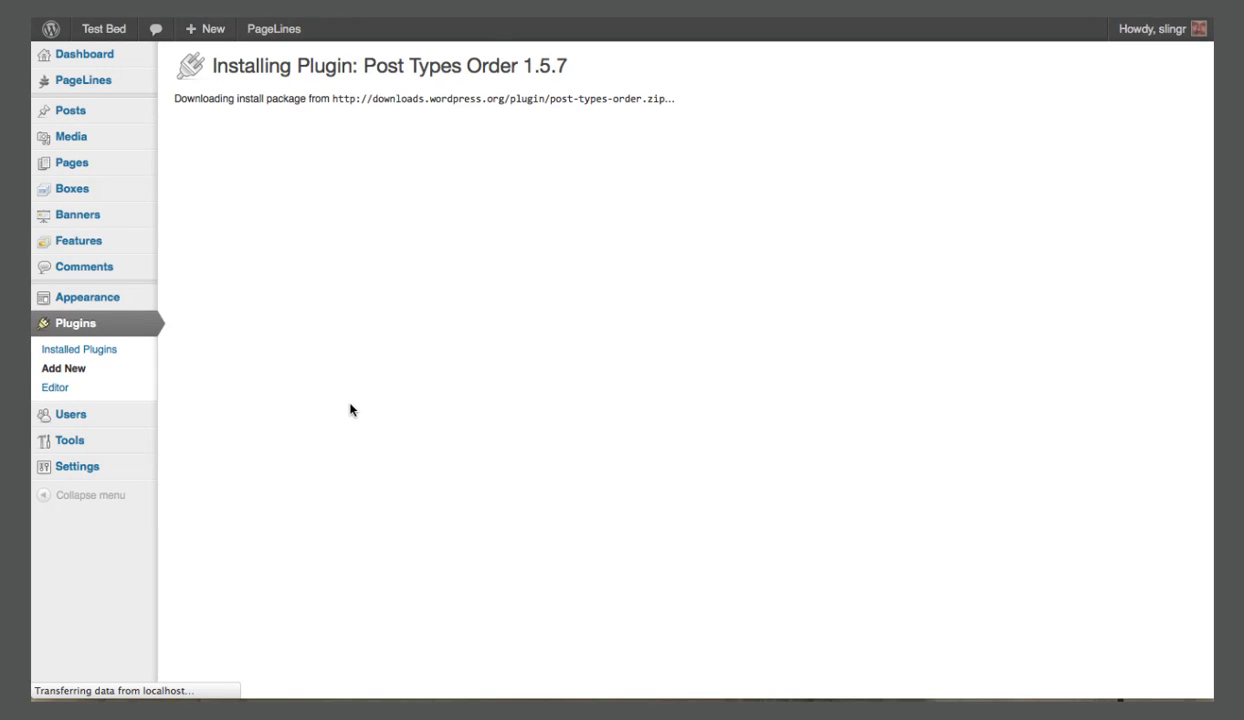
left_click(220, 199)
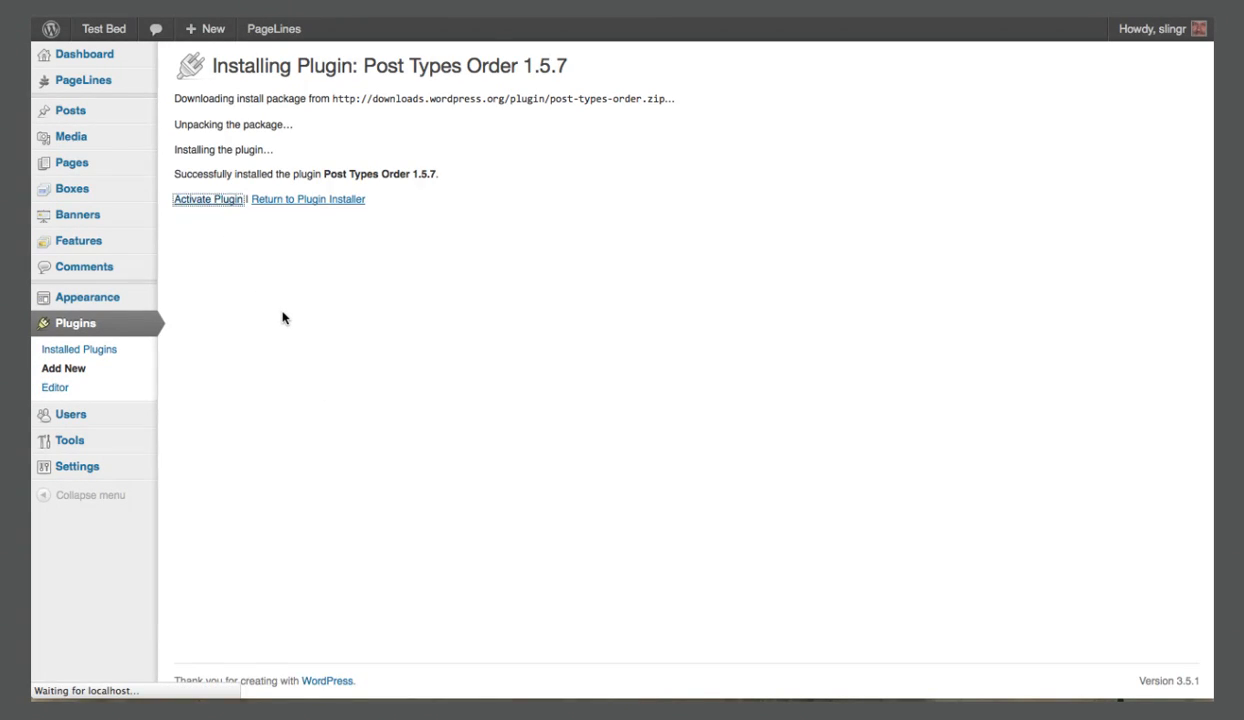
Save the Post Types Order settings with Auto Sort and Admin Sort enabled, and open the Re-Order page for features.
left_click(469, 106)
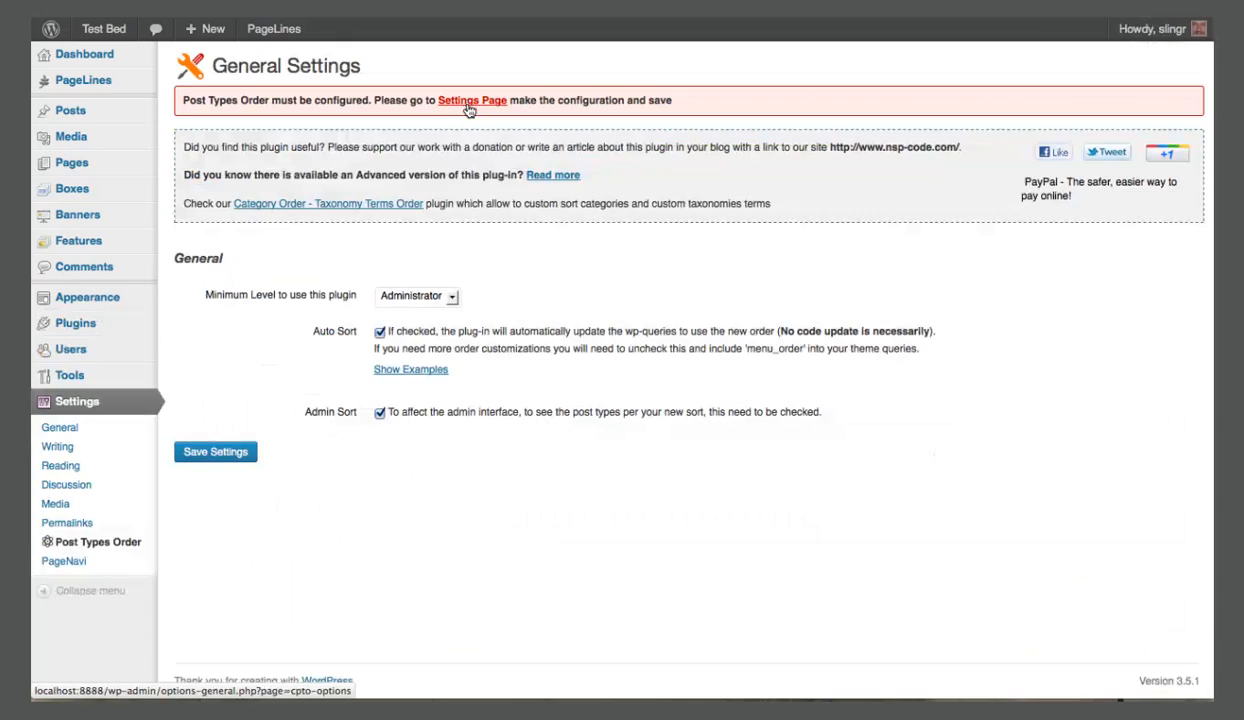
left_click(218, 452)
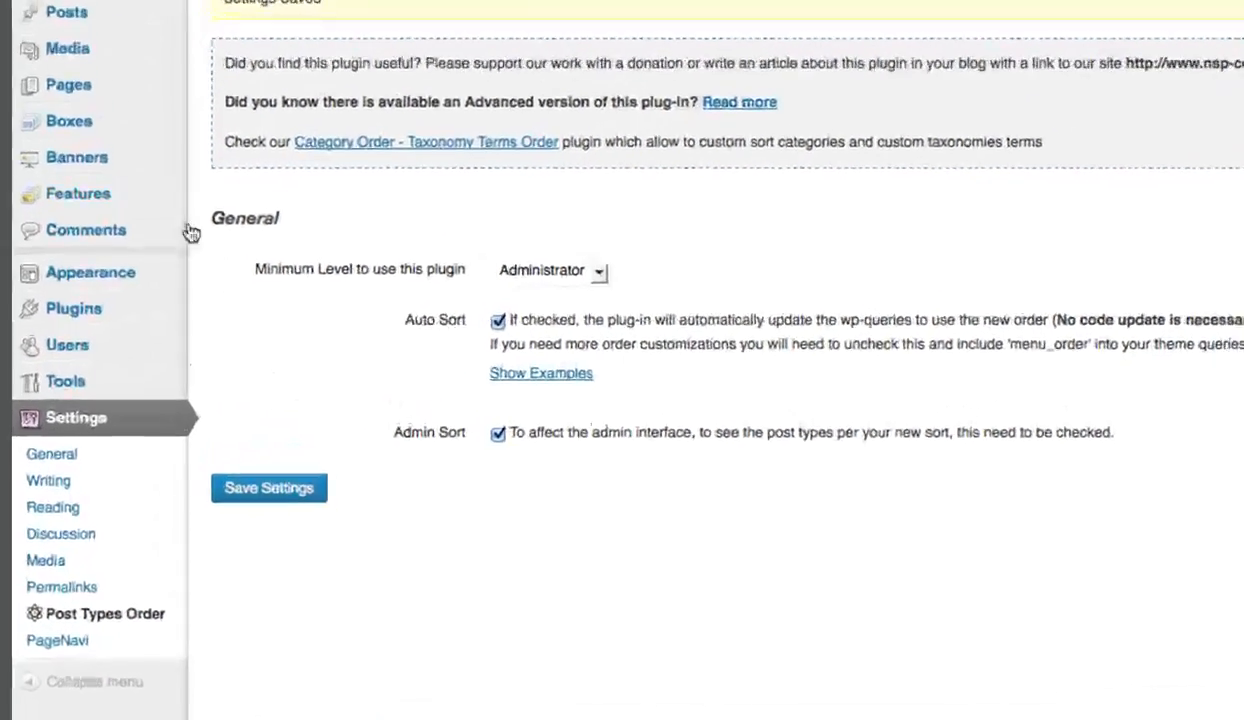
mouse_move(156, 245)
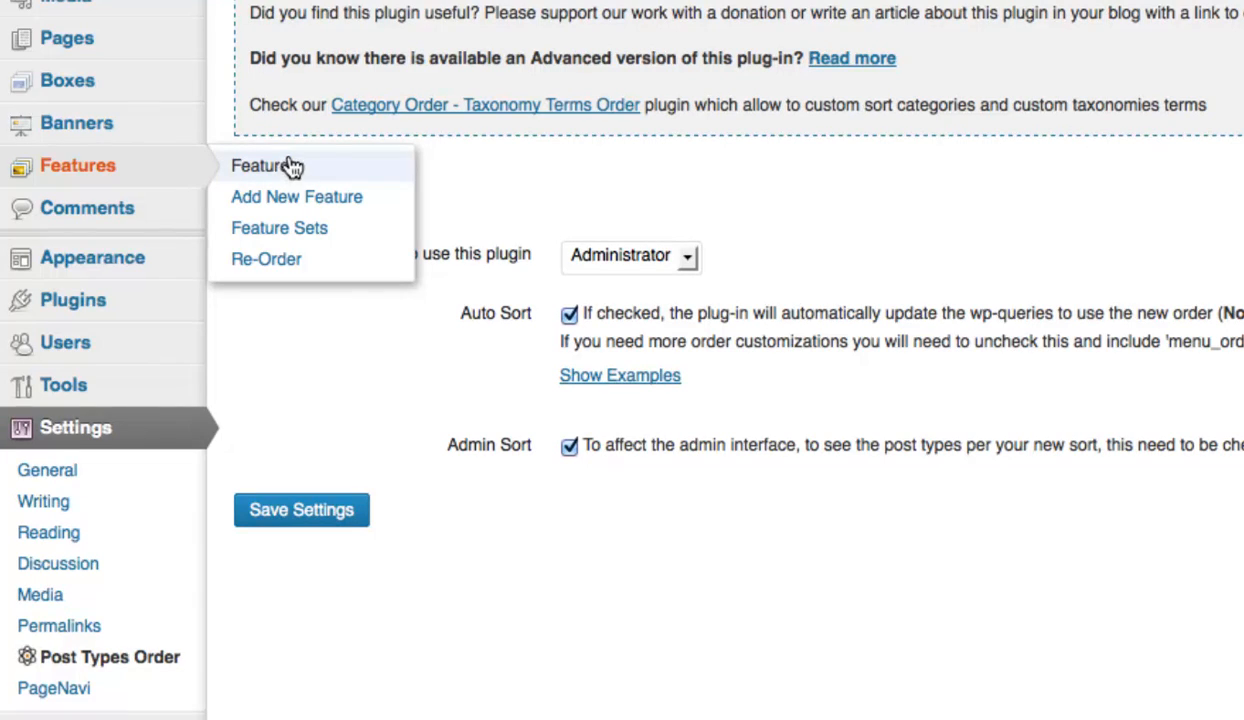
left_click(338, 265)
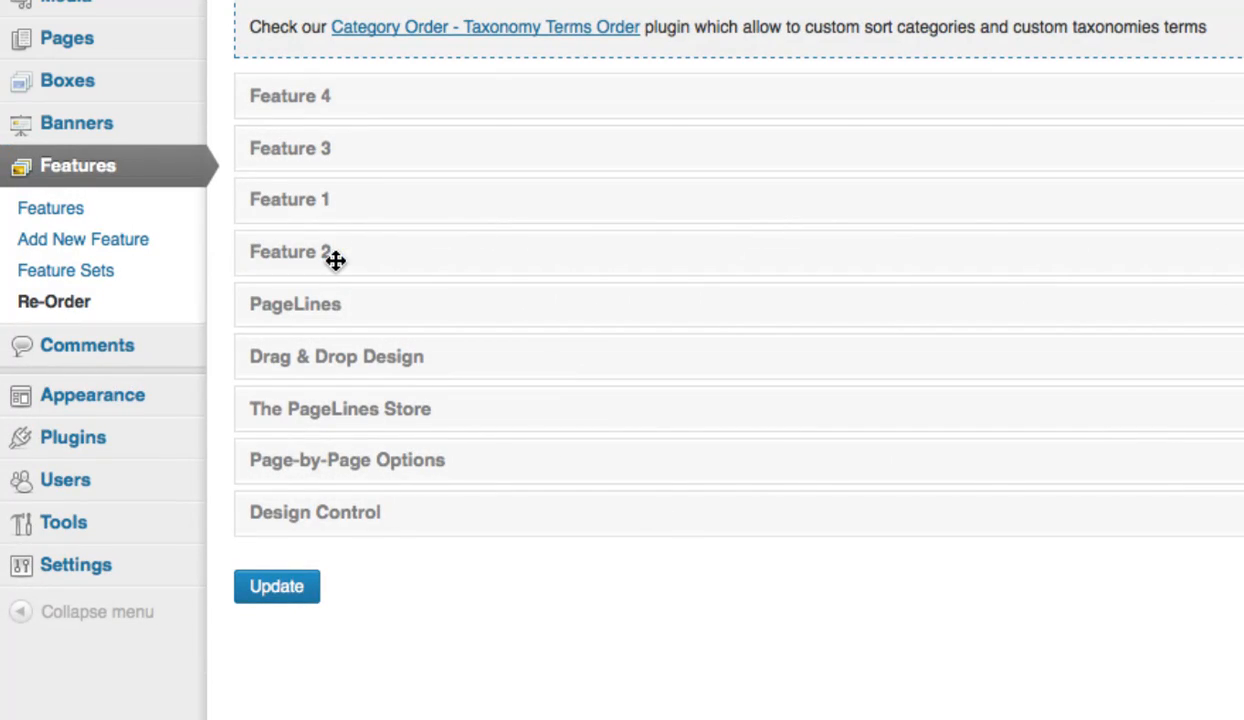
Reorder the sample features as Feature 1, Feature 2, Feature 3, Feature 4 ahead of the PageLines feature, and save the order.
left_click_drag(314, 202, 319, 92)
left_click_drag(305, 247, 310, 167)
left_click_drag(303, 250, 303, 187)
left_click(270, 586)
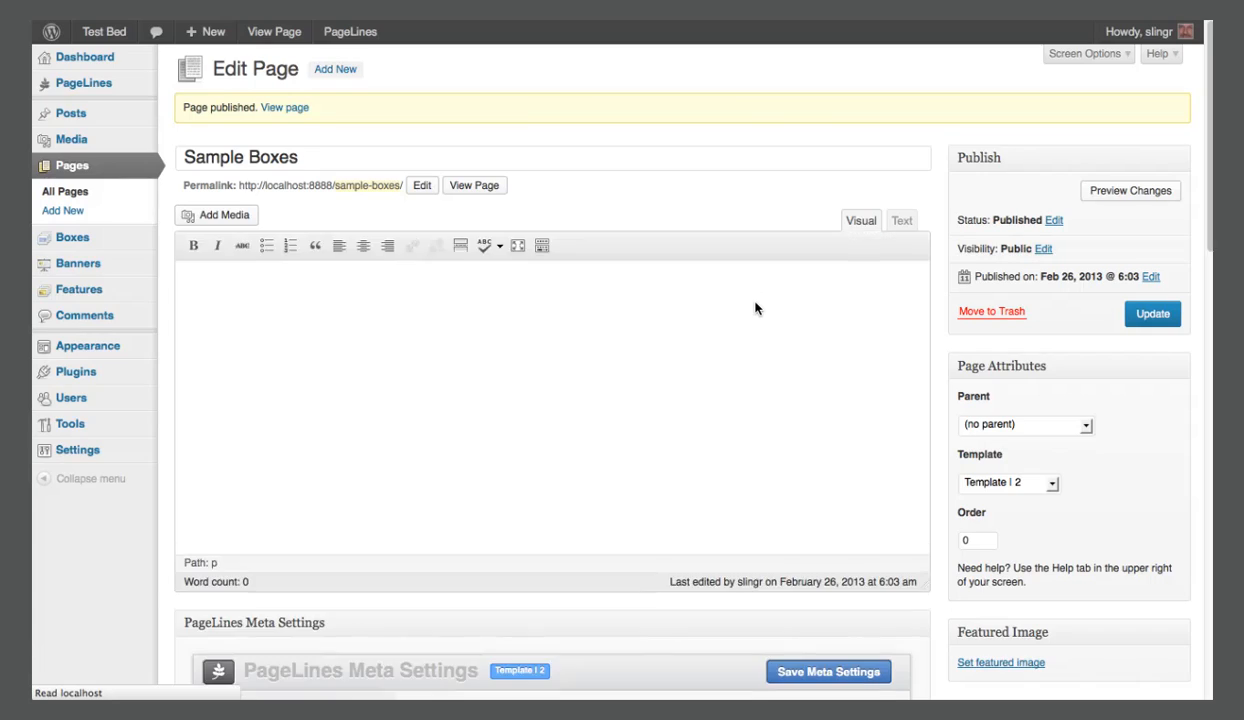
Review the page layout and section-hiding options under Page Setup in the Sample Boxes page's PageLines Meta Settings.
scroll(755, 308, "down", 2)
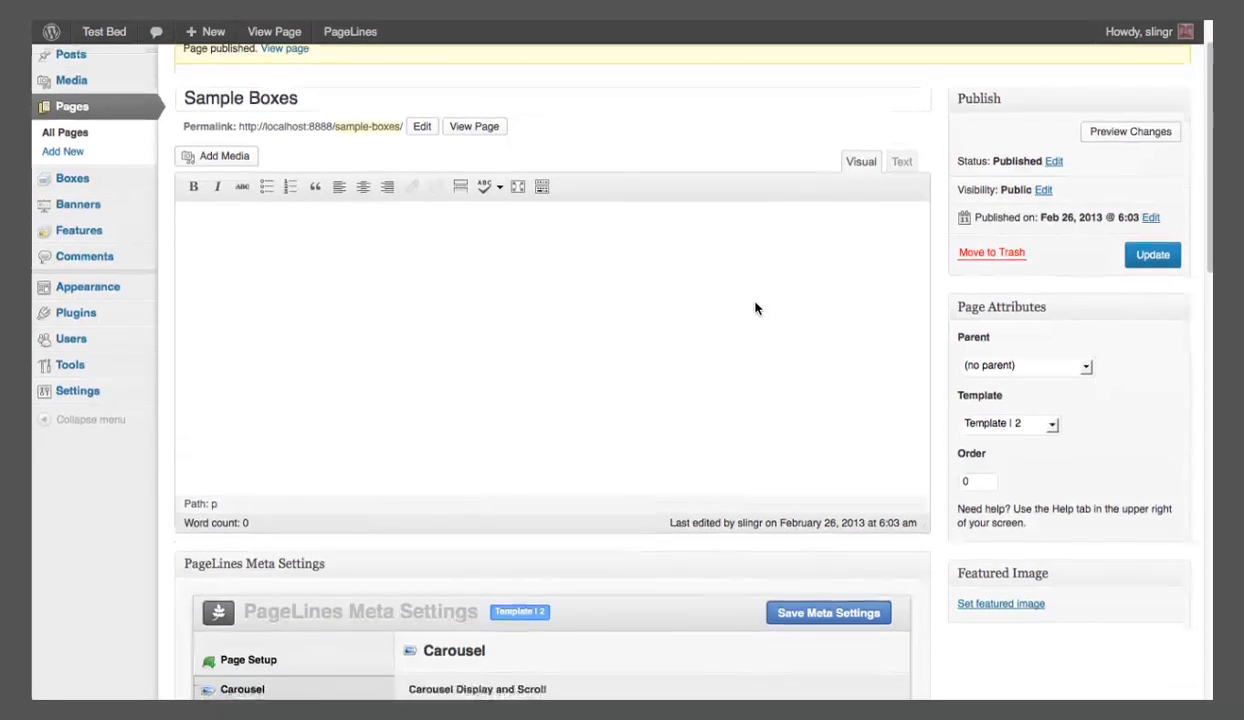
scroll(755, 308, "down", 3)
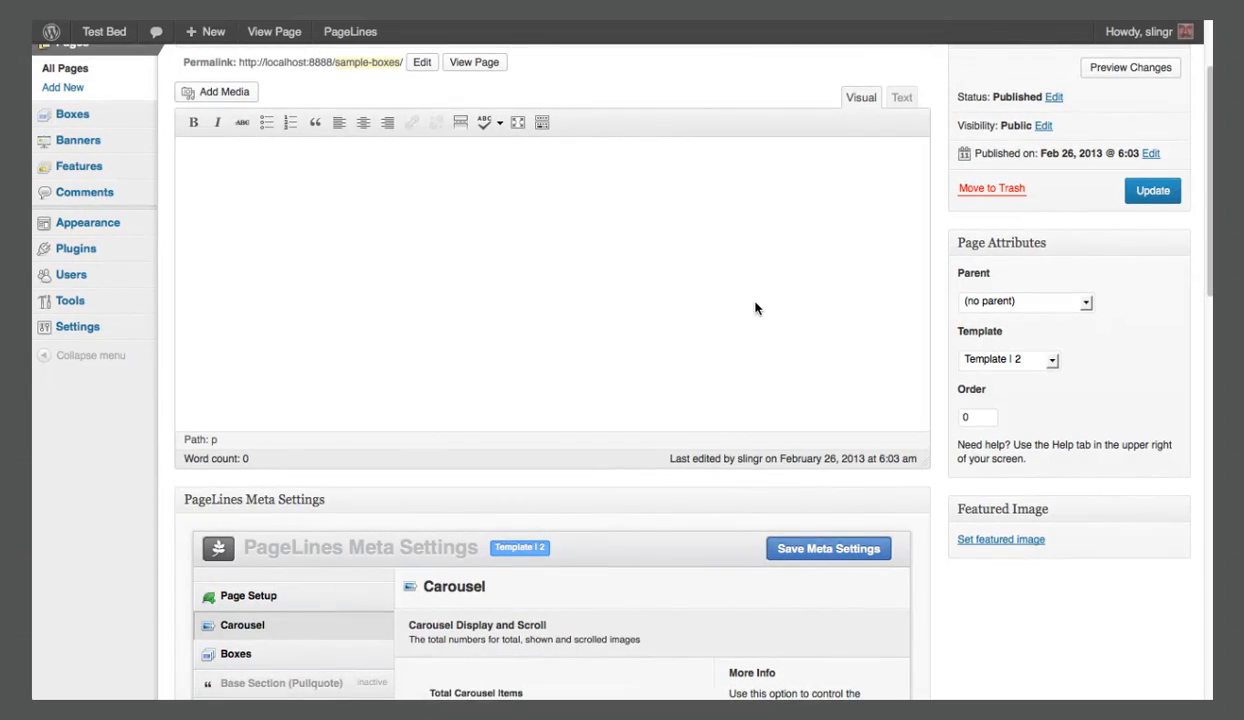
scroll(728, 308, "down", 2)
scroll(680, 380, "down", 5)
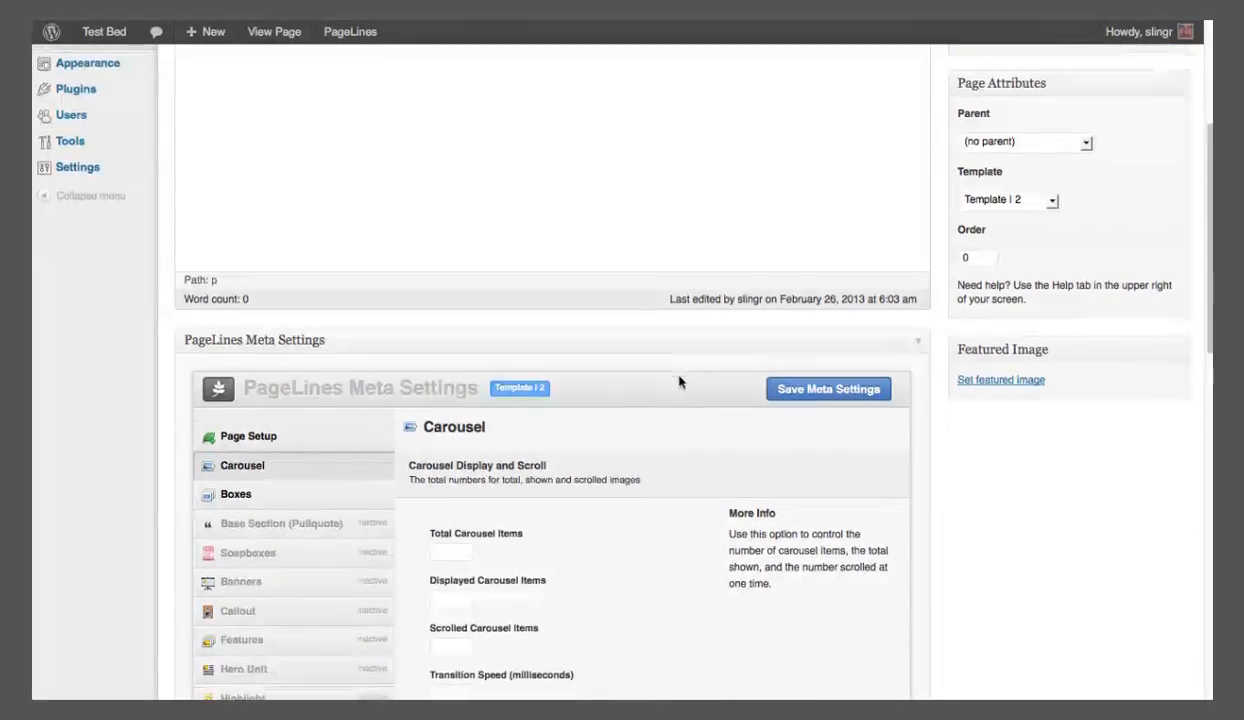
scroll(672, 397, "down", 2)
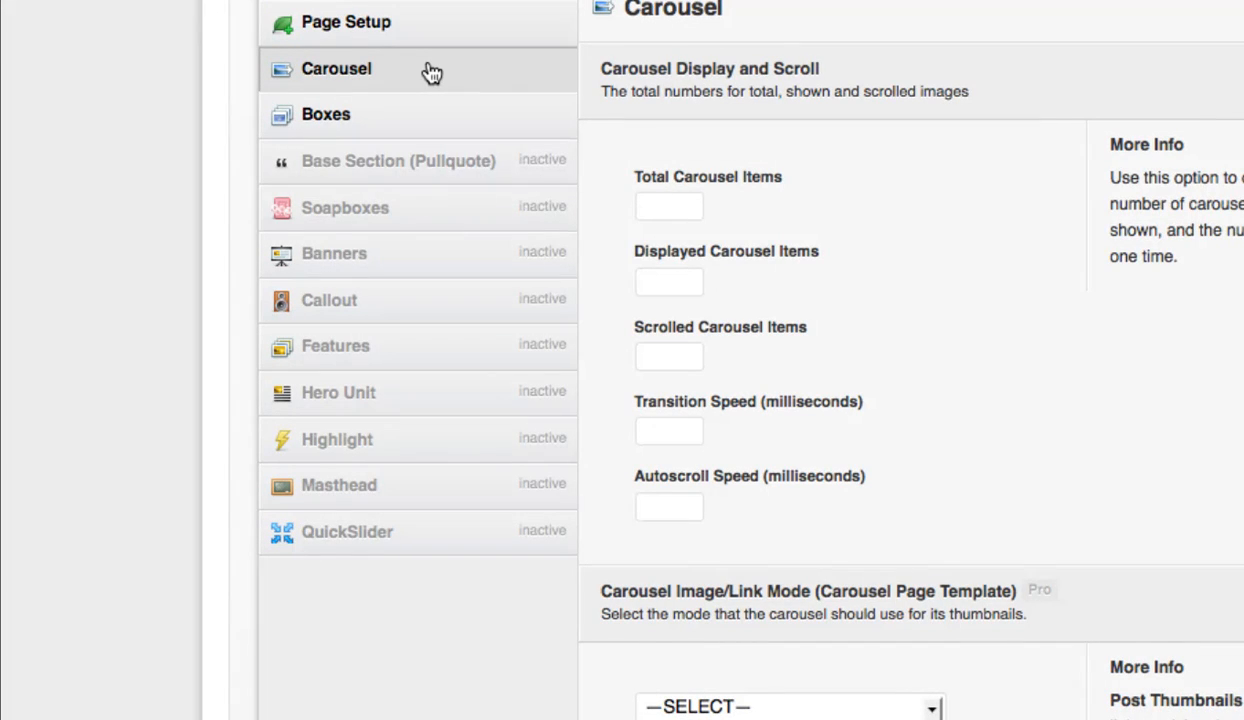
left_click(408, 22)
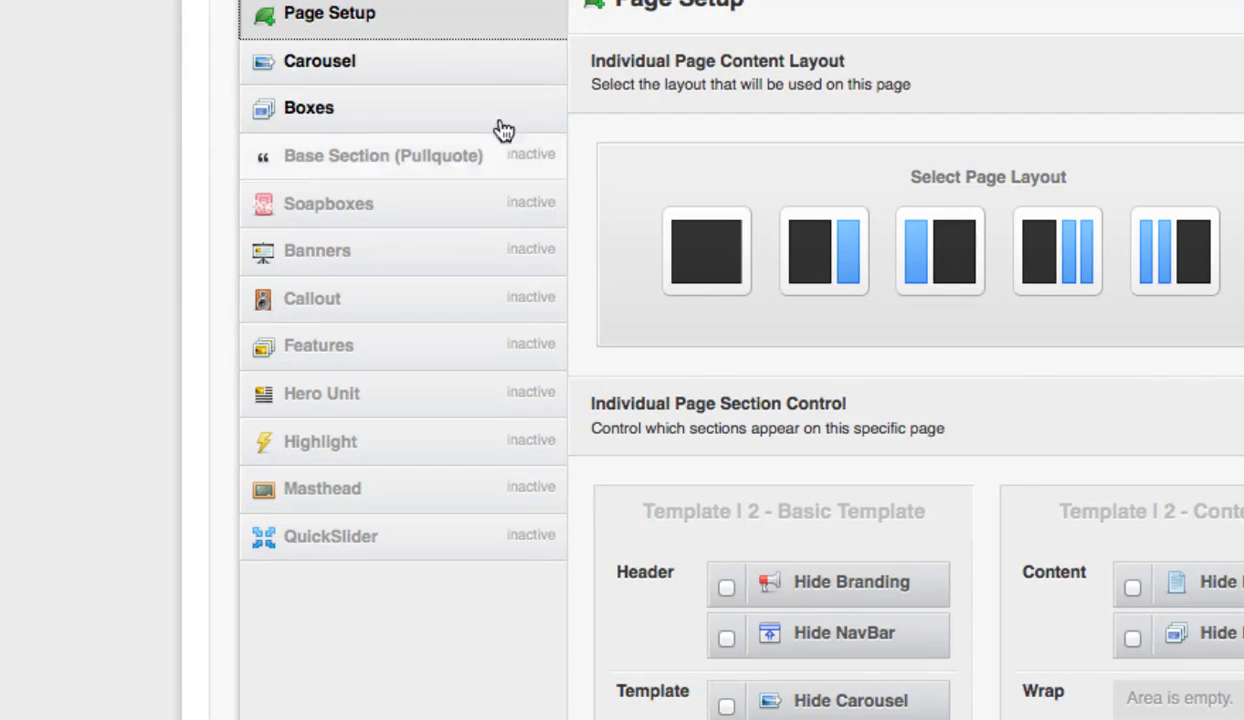
scroll(560, 300, "down", 2)
scroll(609, 440, "down", 3)
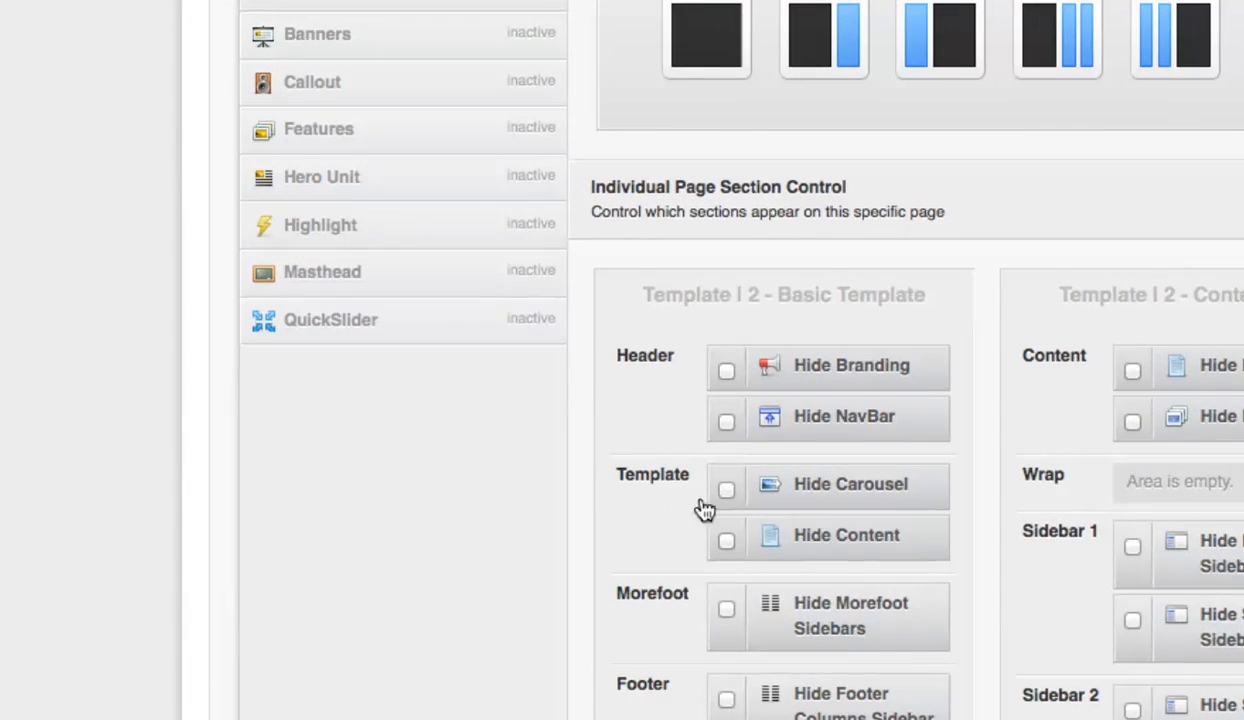
scroll(1205, 178, "up", 5)
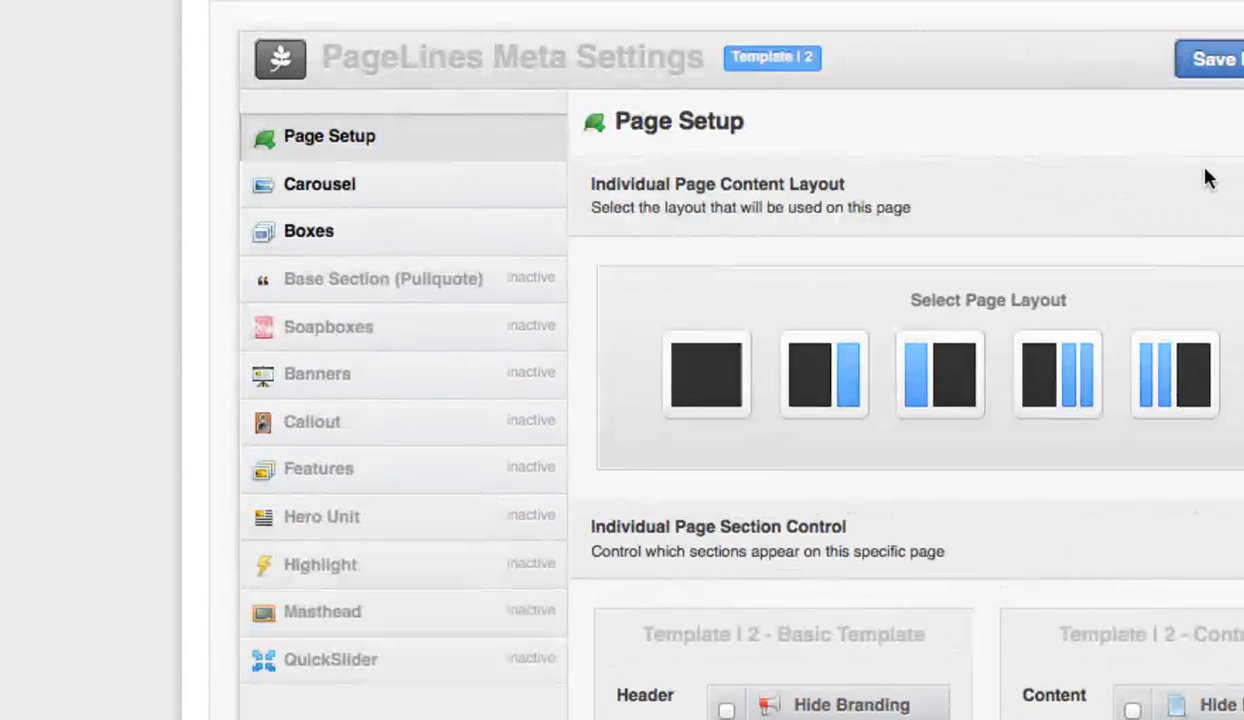
Configure the page's Boxes section to show the default-boxes set with 2 boxes per row and a maximum of 3, and save.
left_click(380, 273)
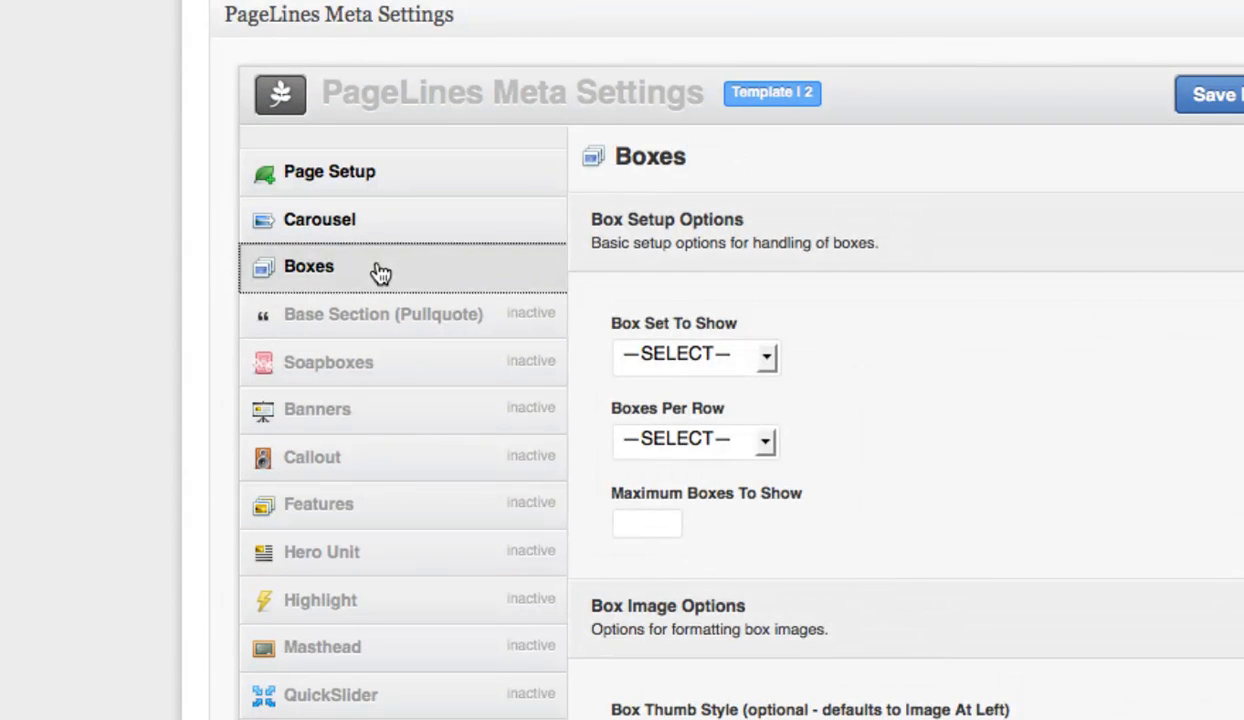
left_click(761, 364)
left_click(750, 420)
left_click(760, 440)
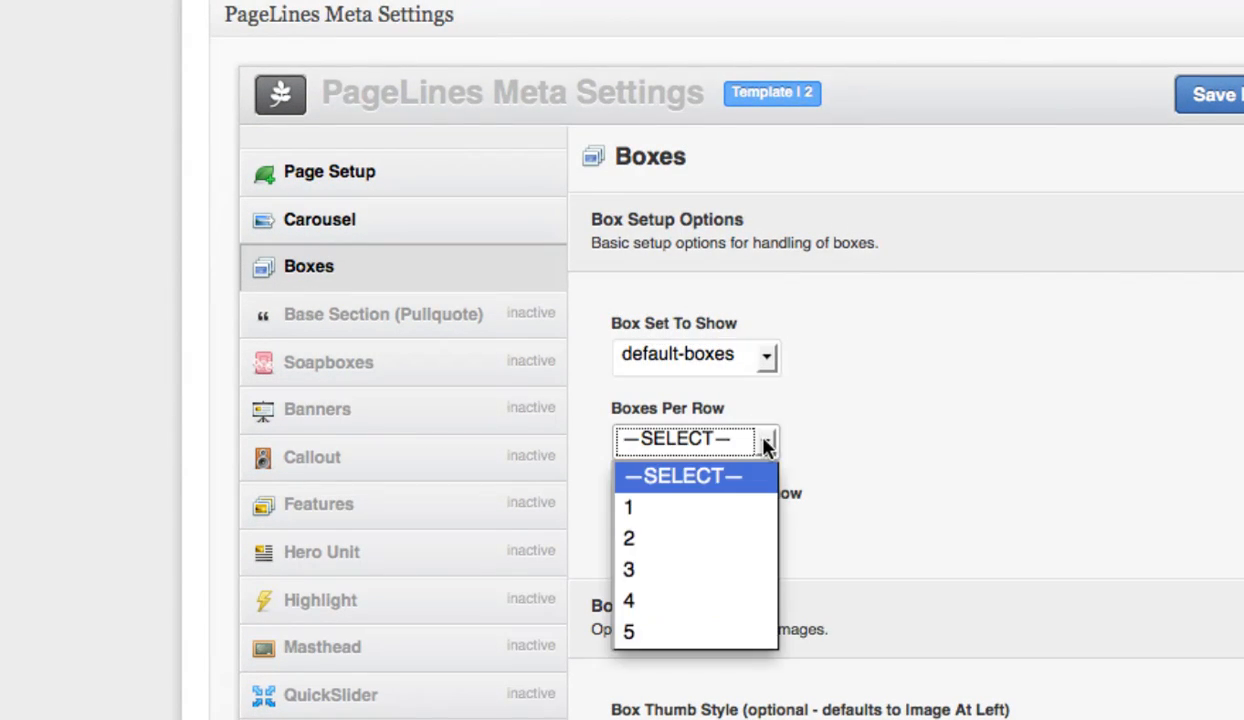
left_click(642, 550)
left_click(644, 524)
type("3")
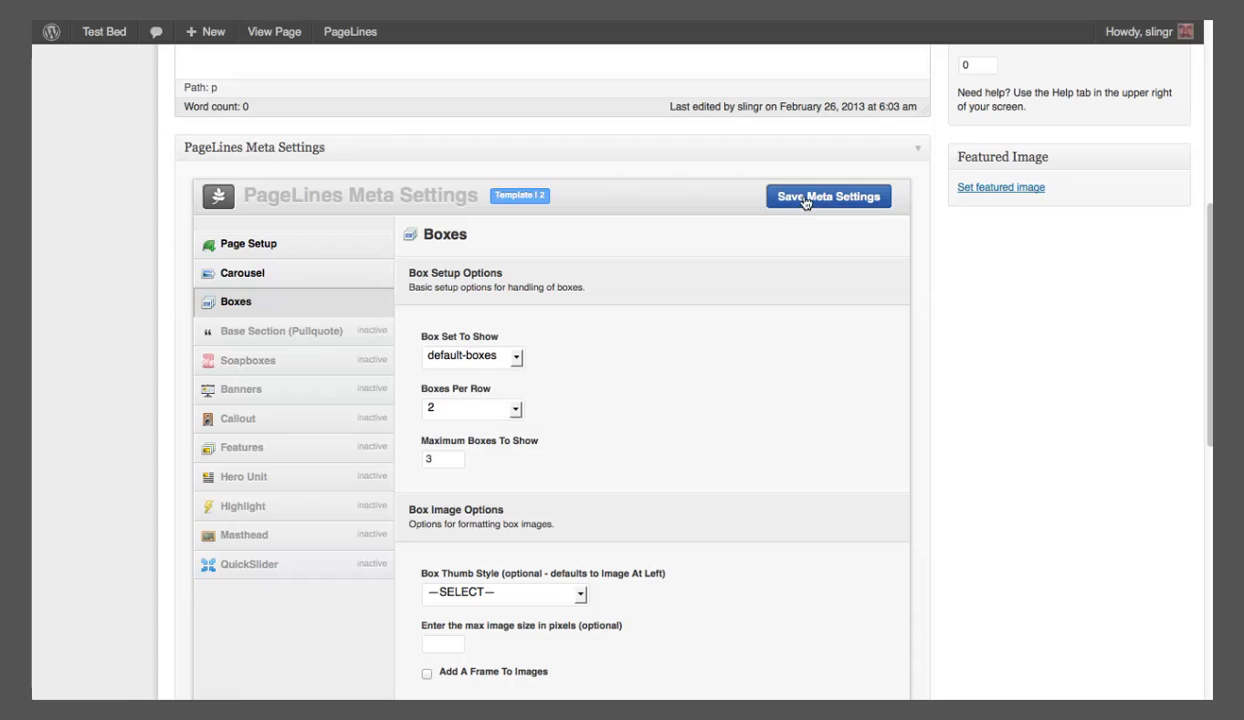
left_click(1237, 100)
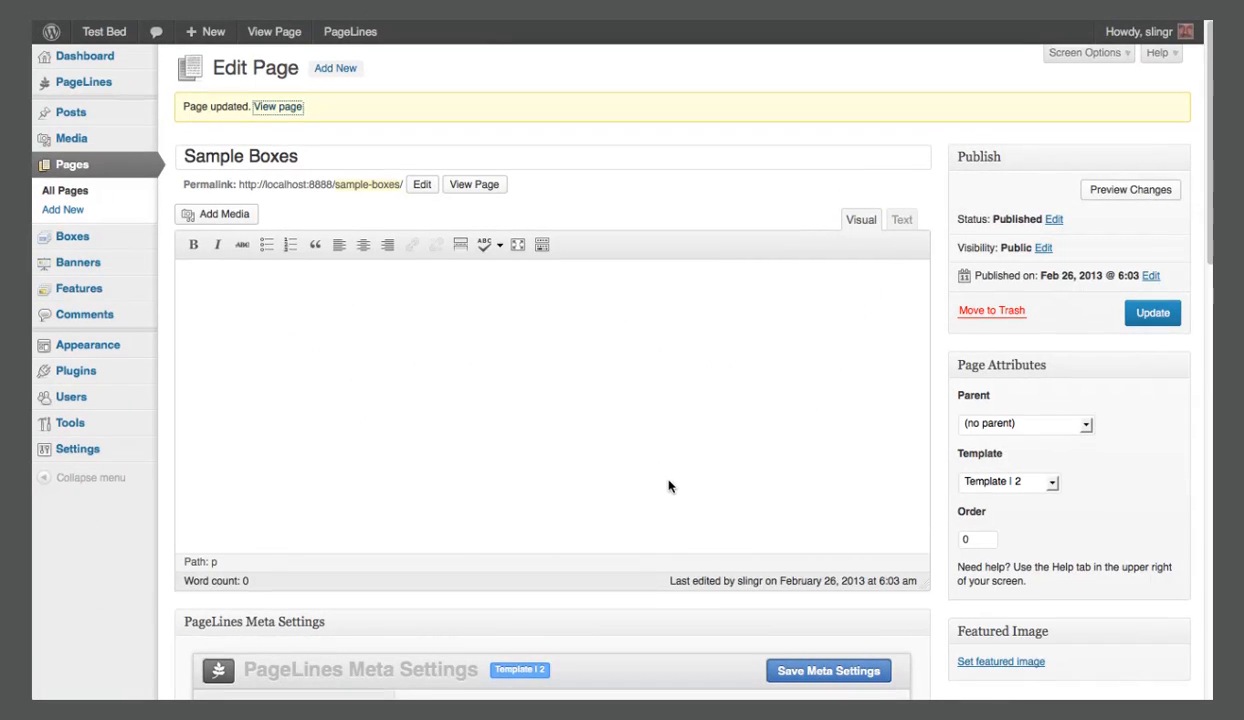
Set the Boxes section of the Sample Boxes page to 3 boxes per row and save the meta settings.
scroll(669, 486, "down", 7)
scroll(667, 488, "down", 2)
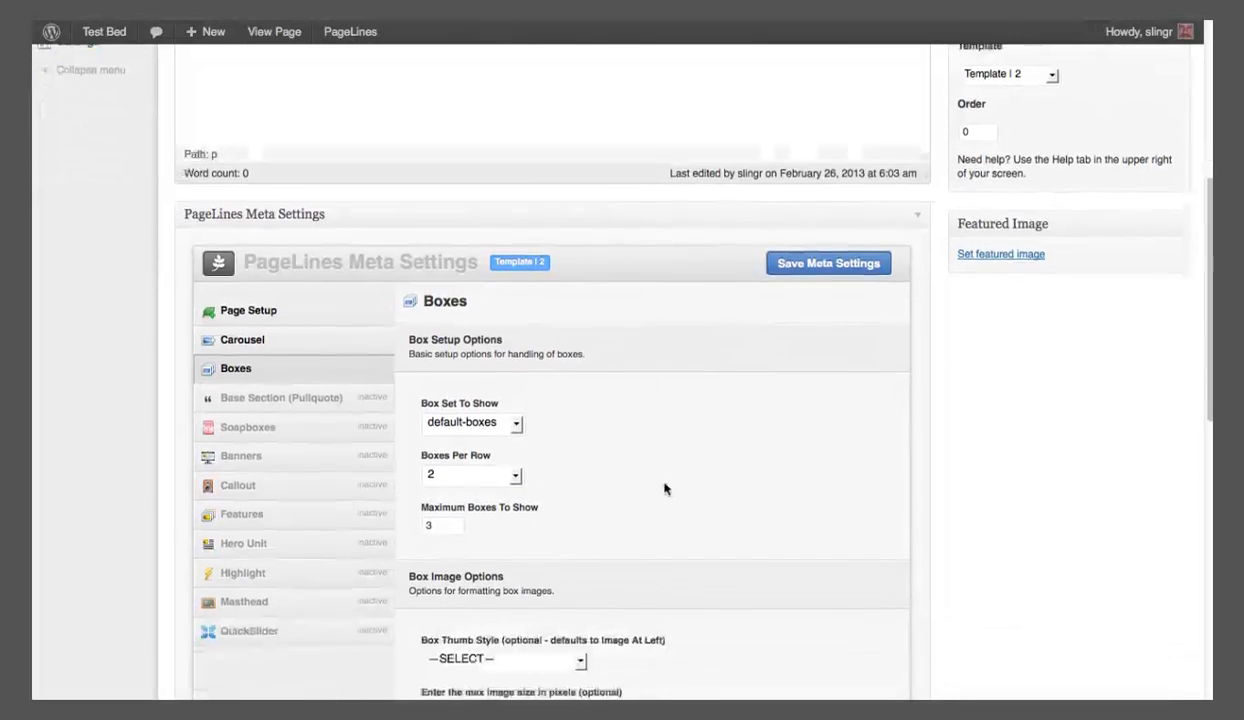
left_click(515, 462)
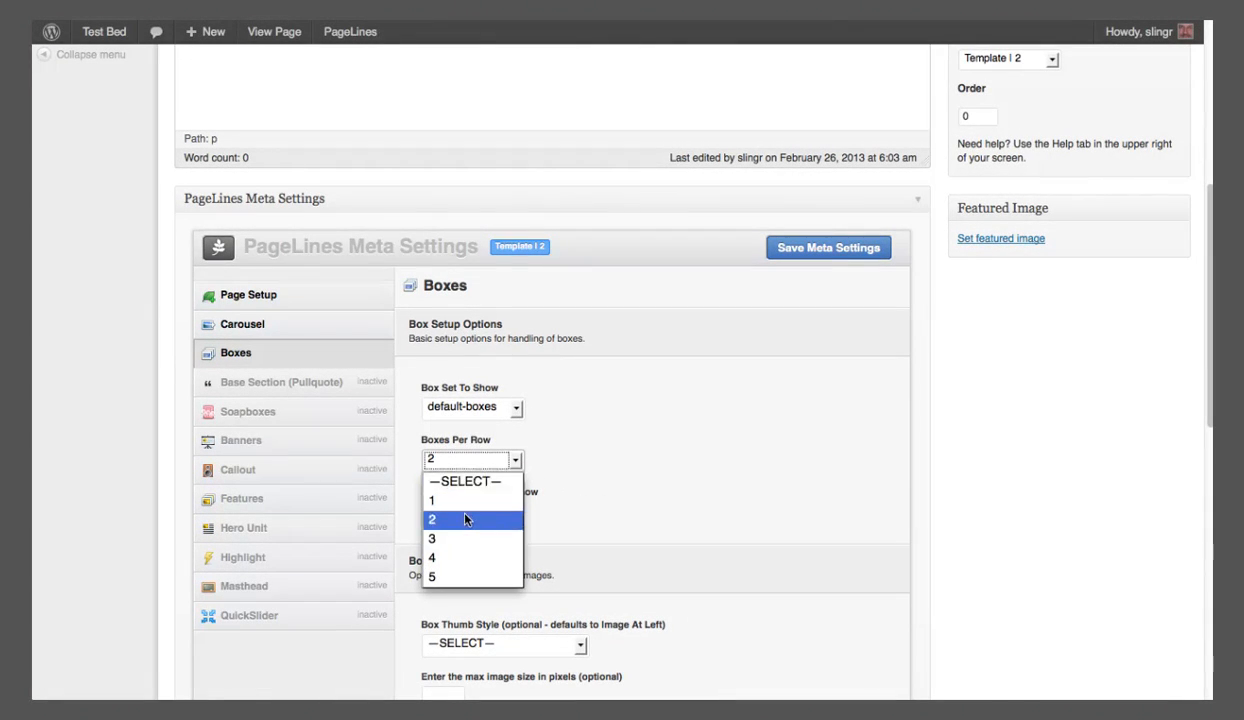
left_click(448, 538)
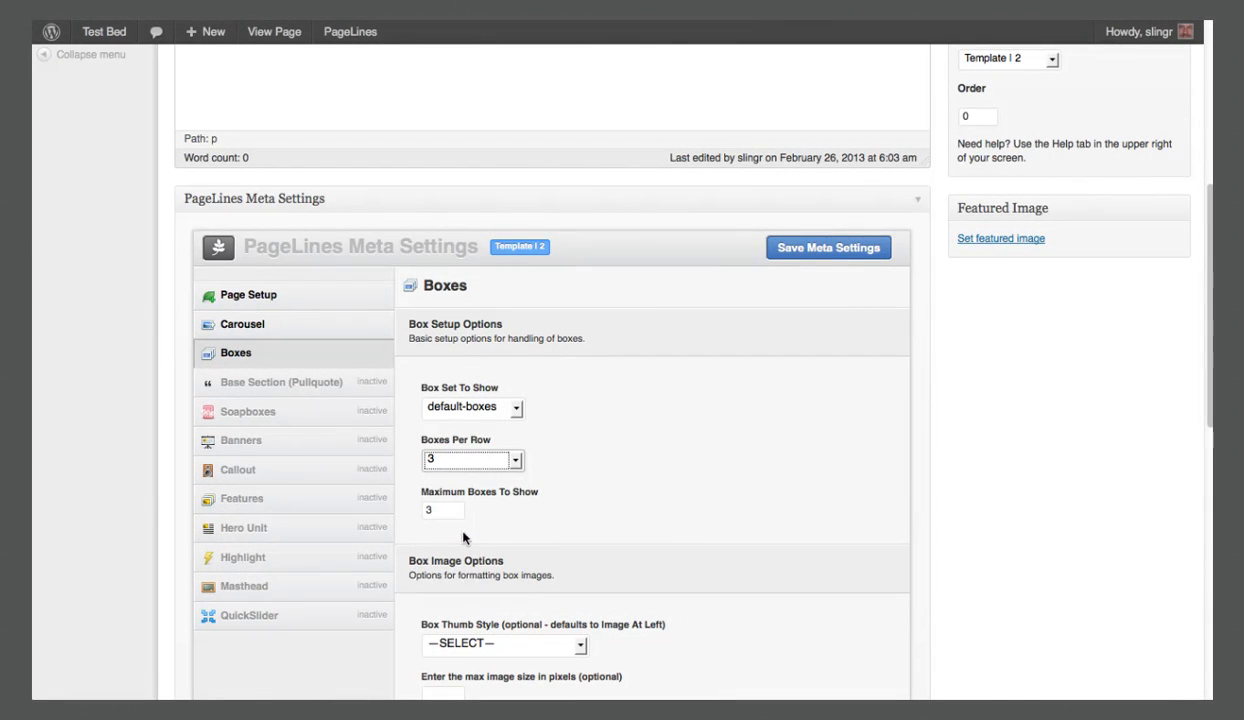
left_click(788, 252)
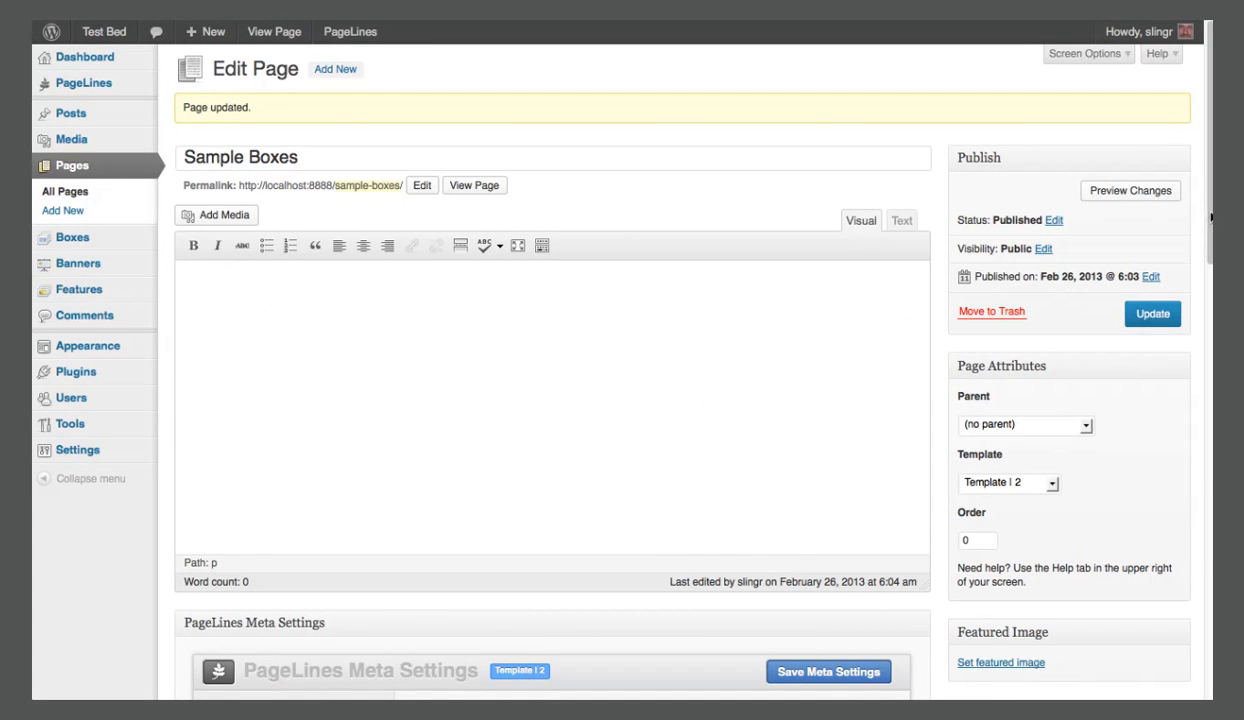
Examine the image, ordering, More Link Text and custom CSS class options for the Boxes section, and open the site's Boxes list.
scroll(1210, 236, "down", 1)
scroll(1210, 236, "down", 10)
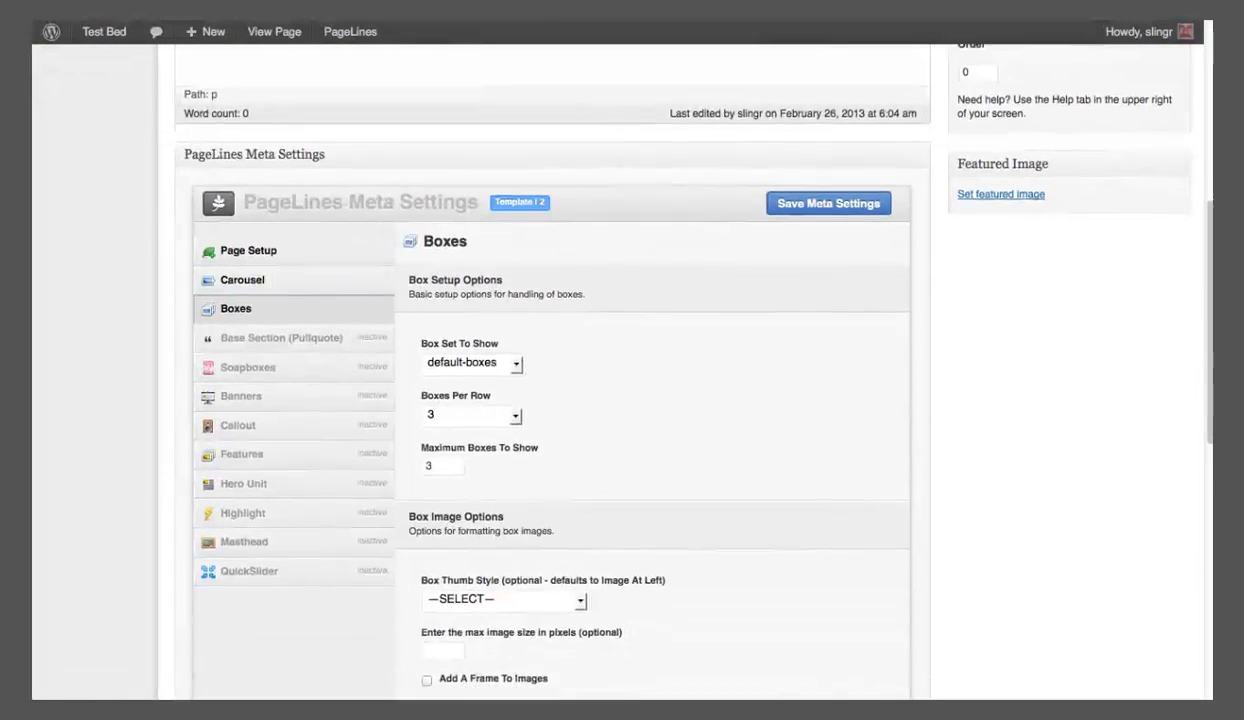
scroll(620, 370, "down", 8)
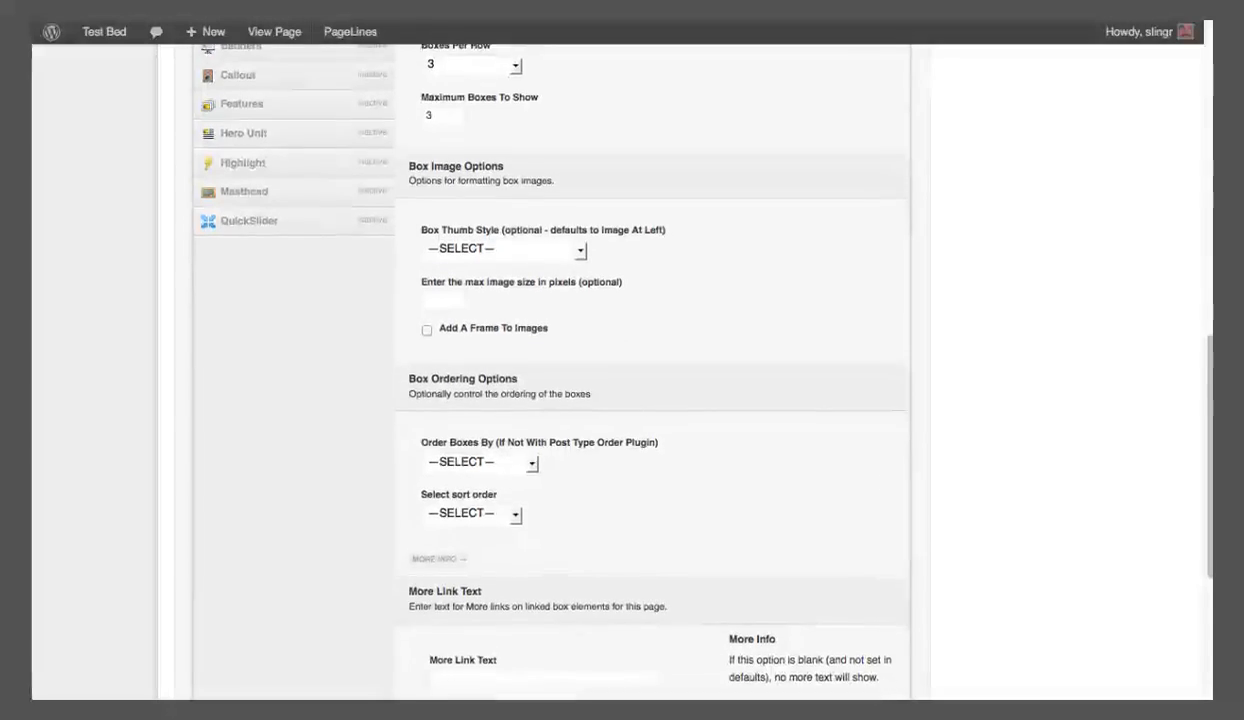
scroll(620, 370, "down", 3)
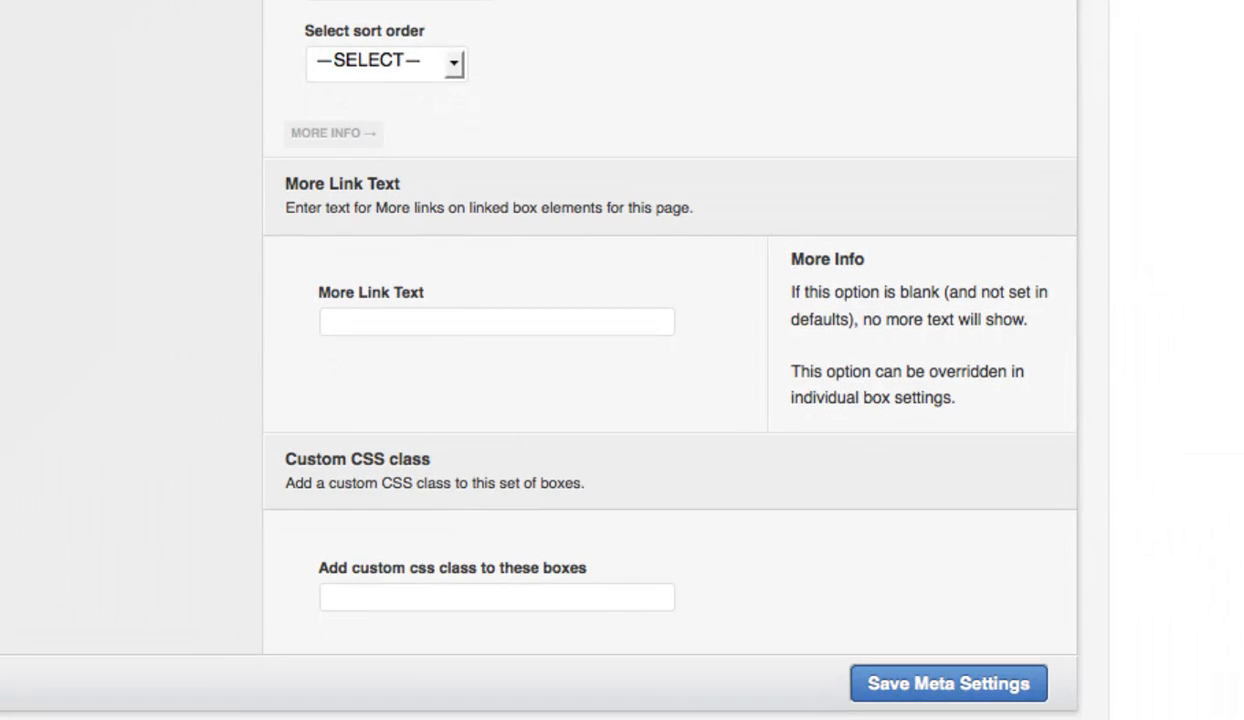
left_click(344, 594)
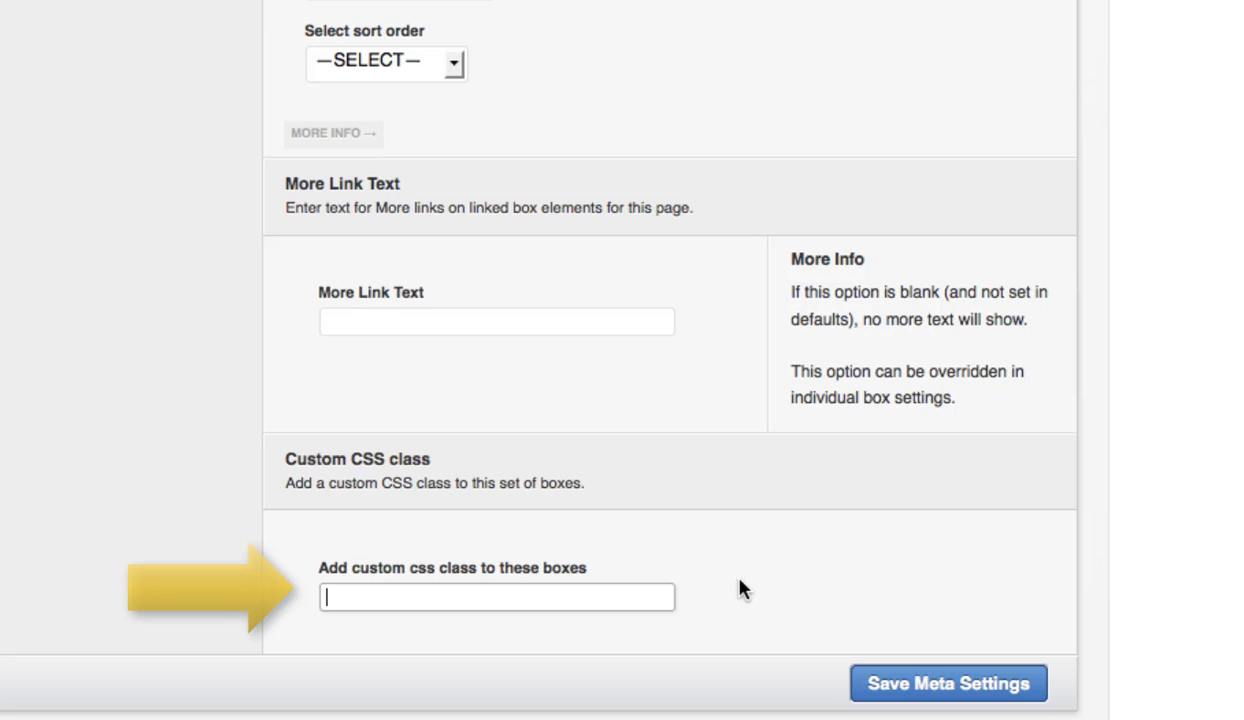
scroll(622, 360, "up", 12)
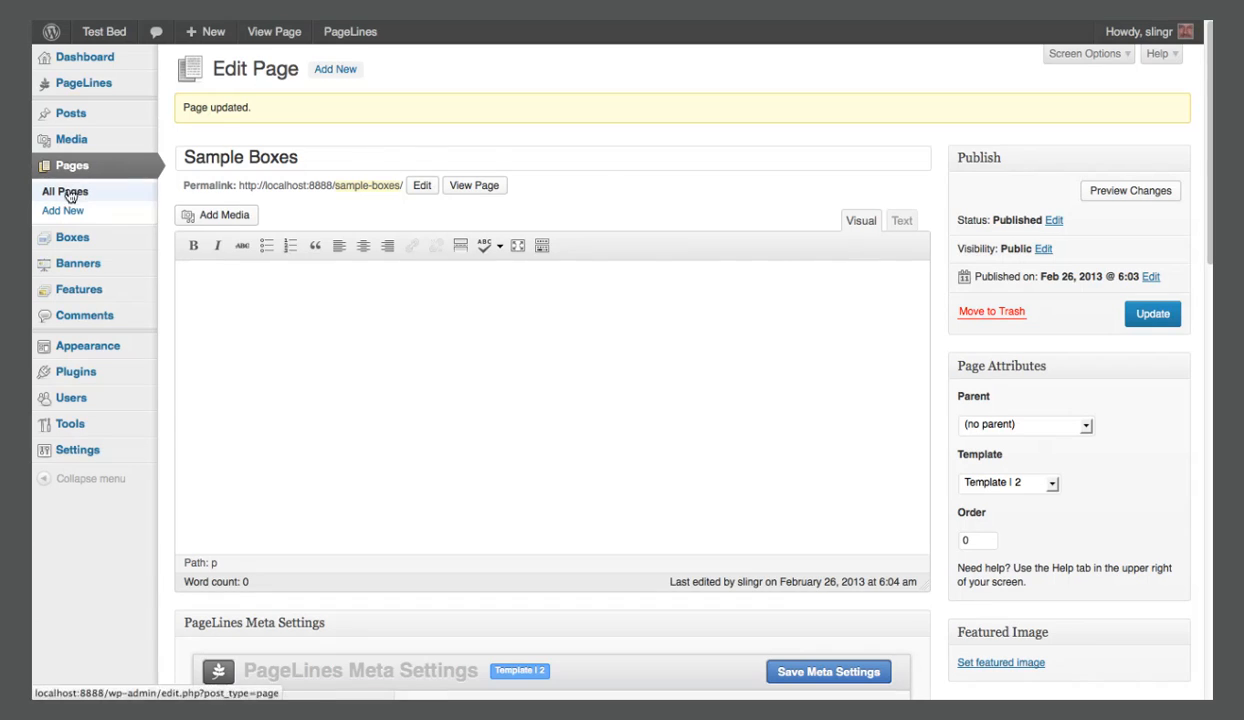
left_click(72, 239)
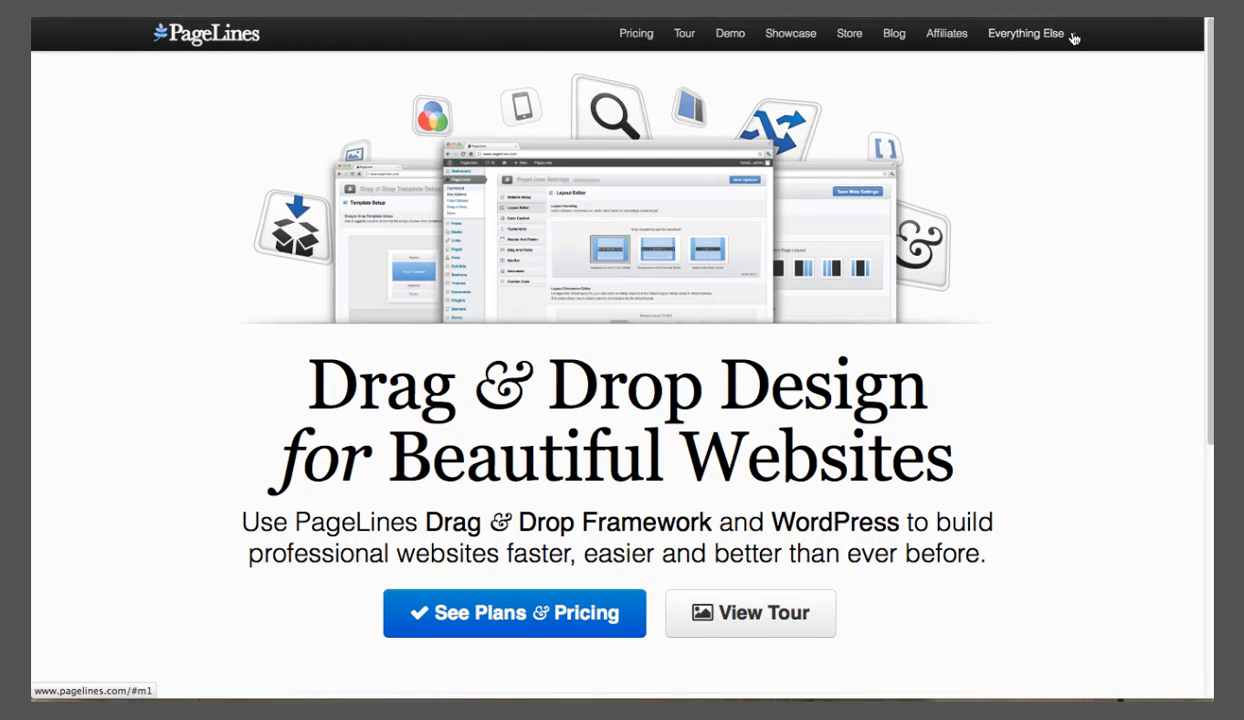
Open the forum from the PageLines website and search it for "features".
left_click(1072, 37)
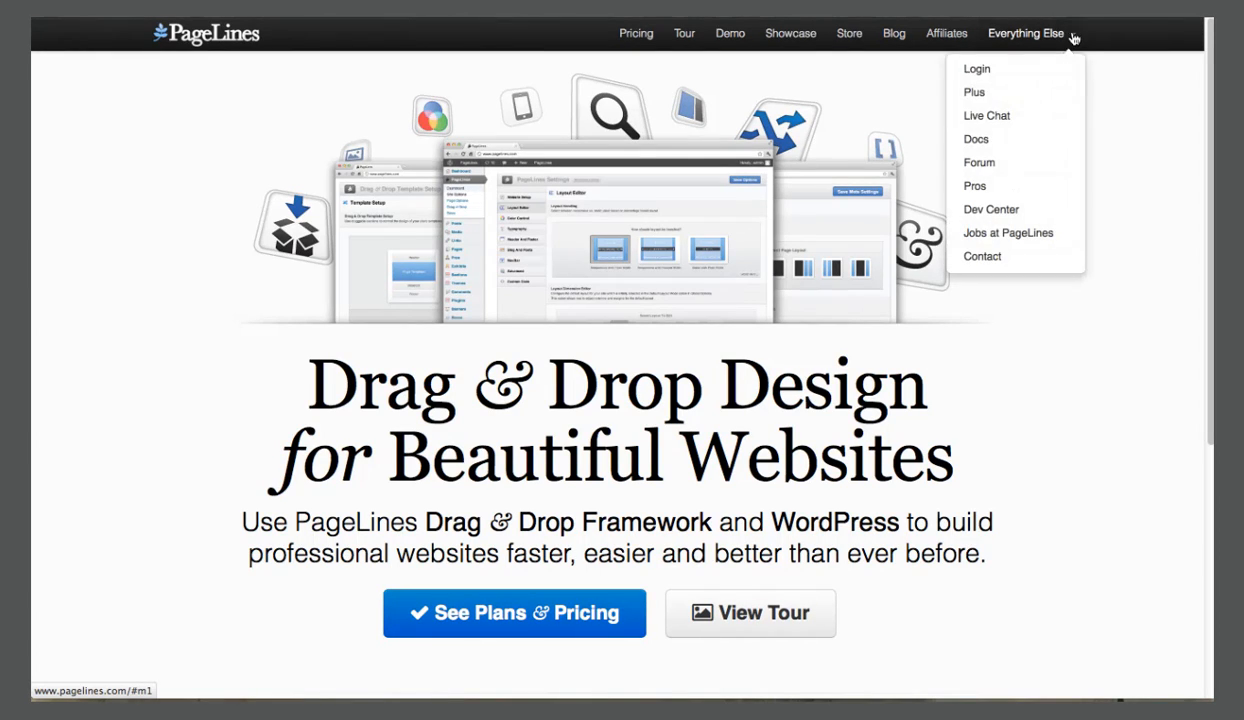
left_click(979, 163)
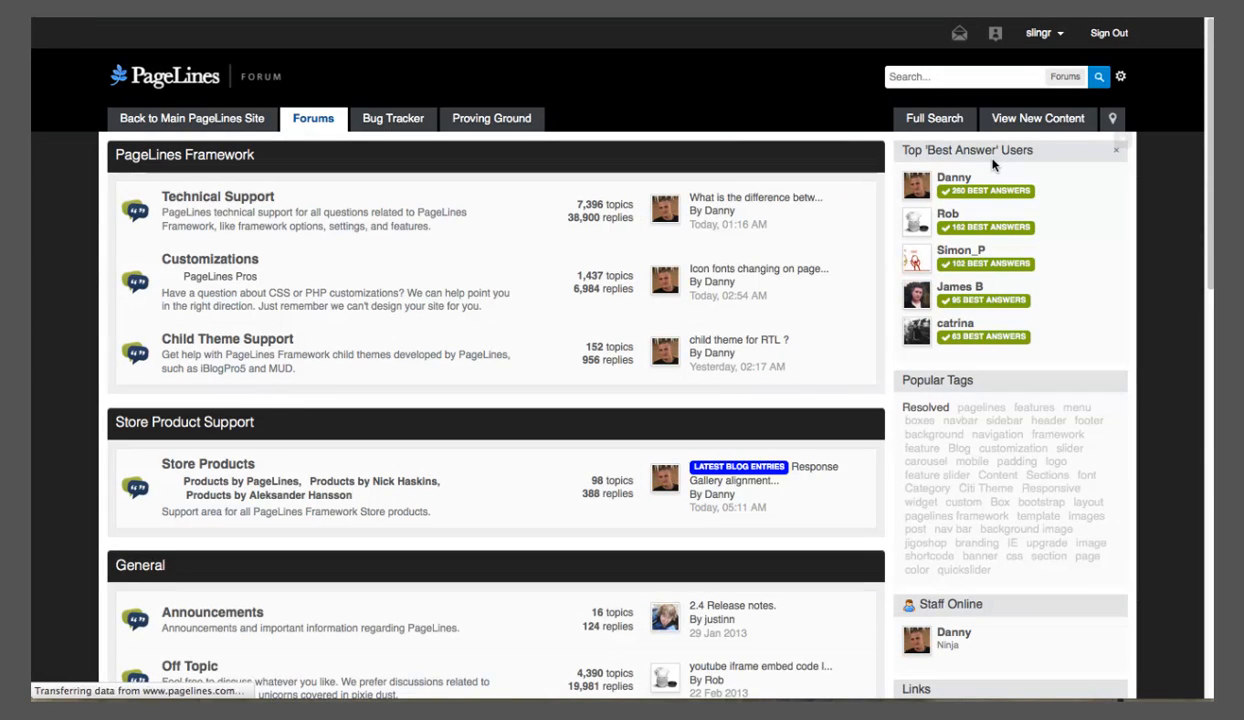
left_click(937, 77)
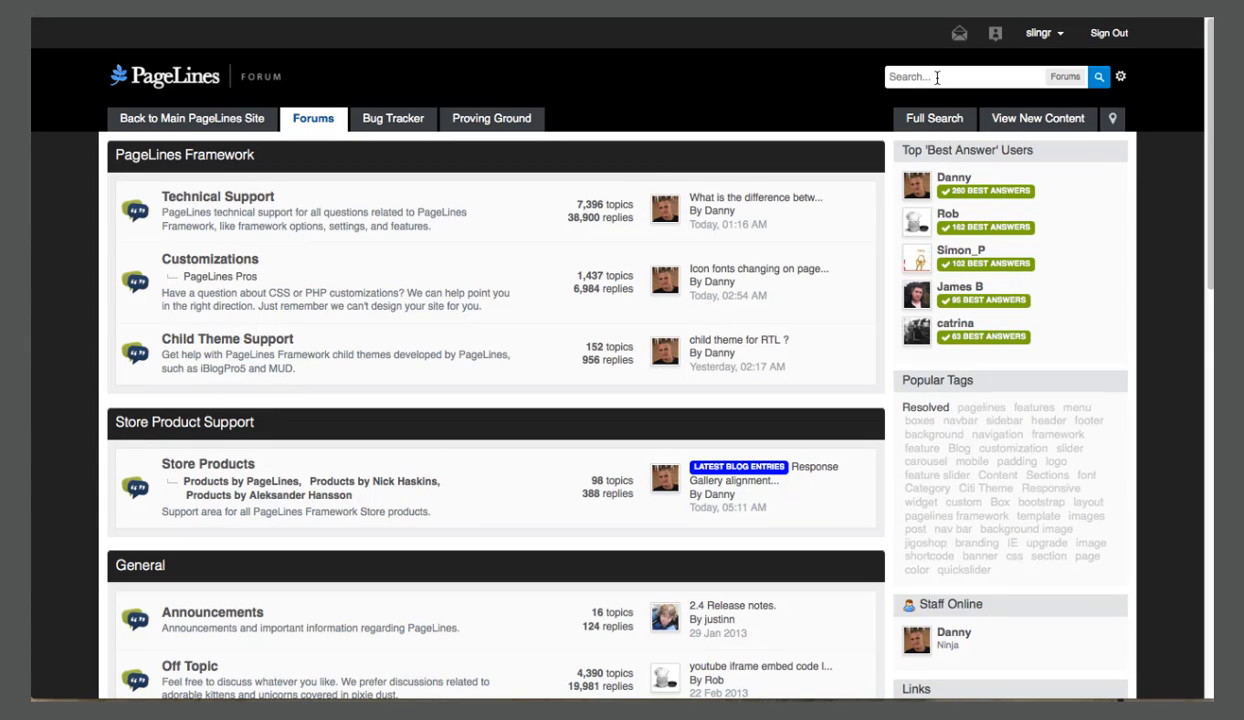
type("features")
key("Return")
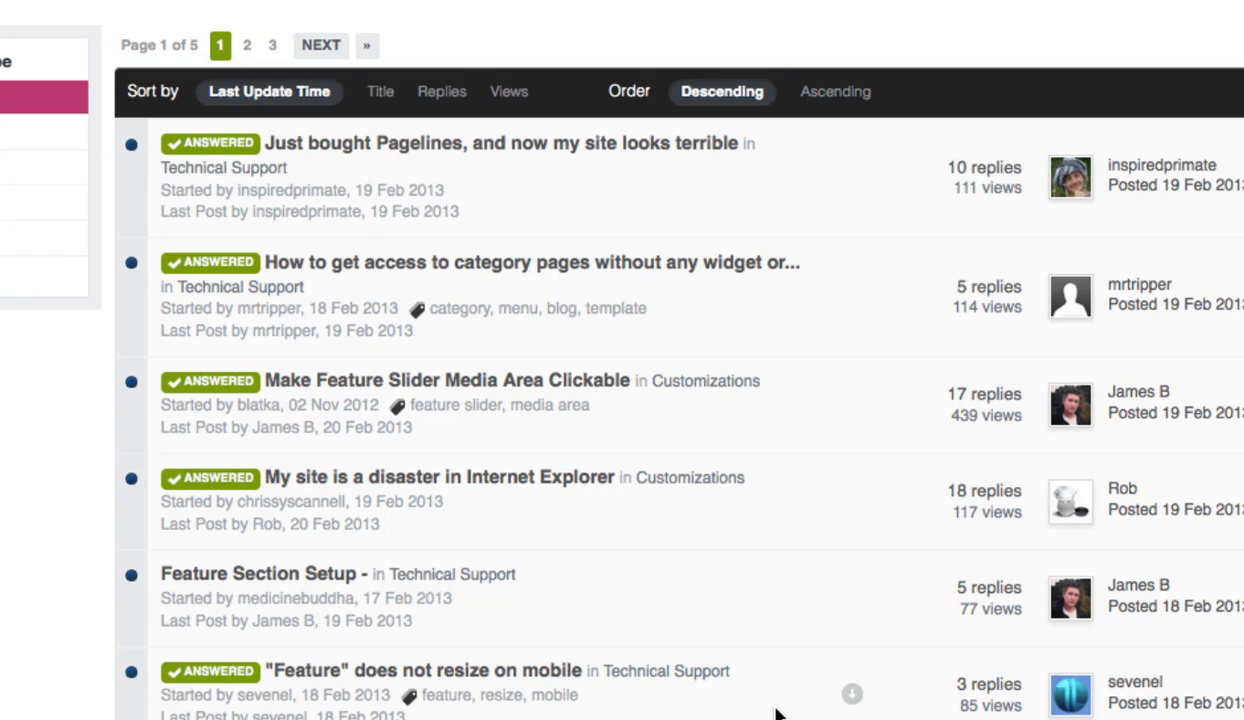
Find the Features section page in the PageLines Framework documentation and read its template and feature set instructions.
scroll(869, 636, "down", 2)
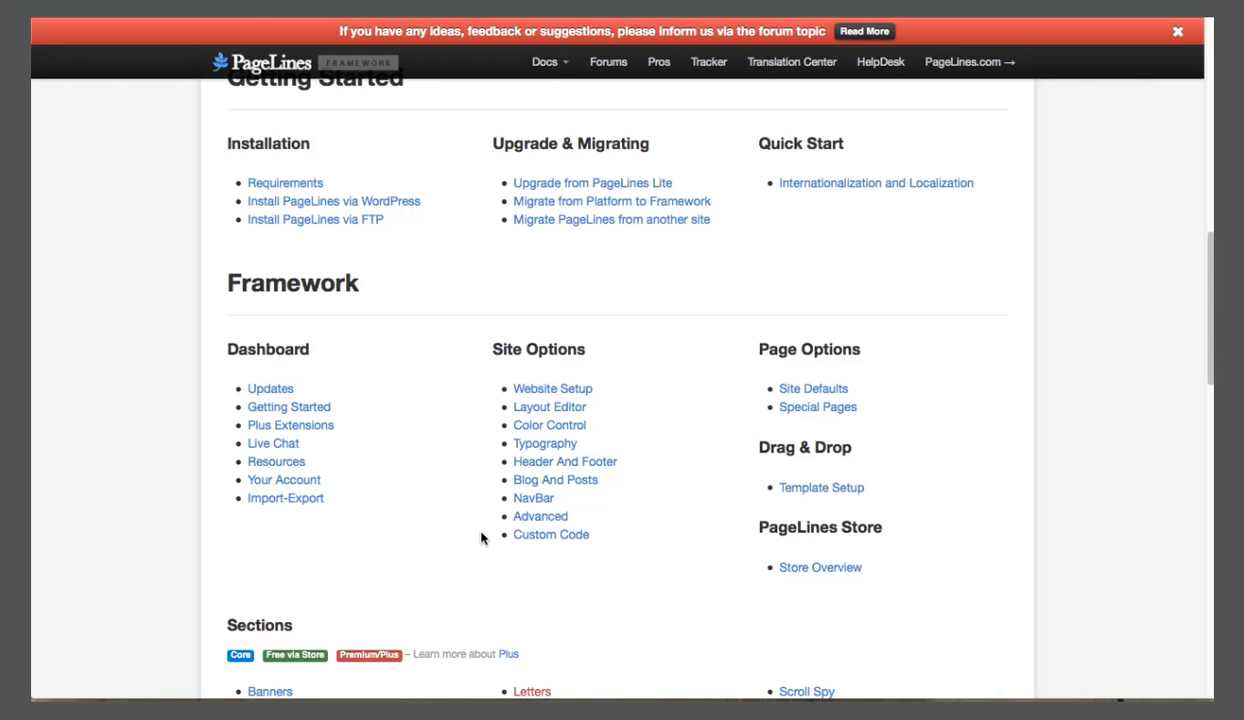
scroll(481, 539, "down", 5)
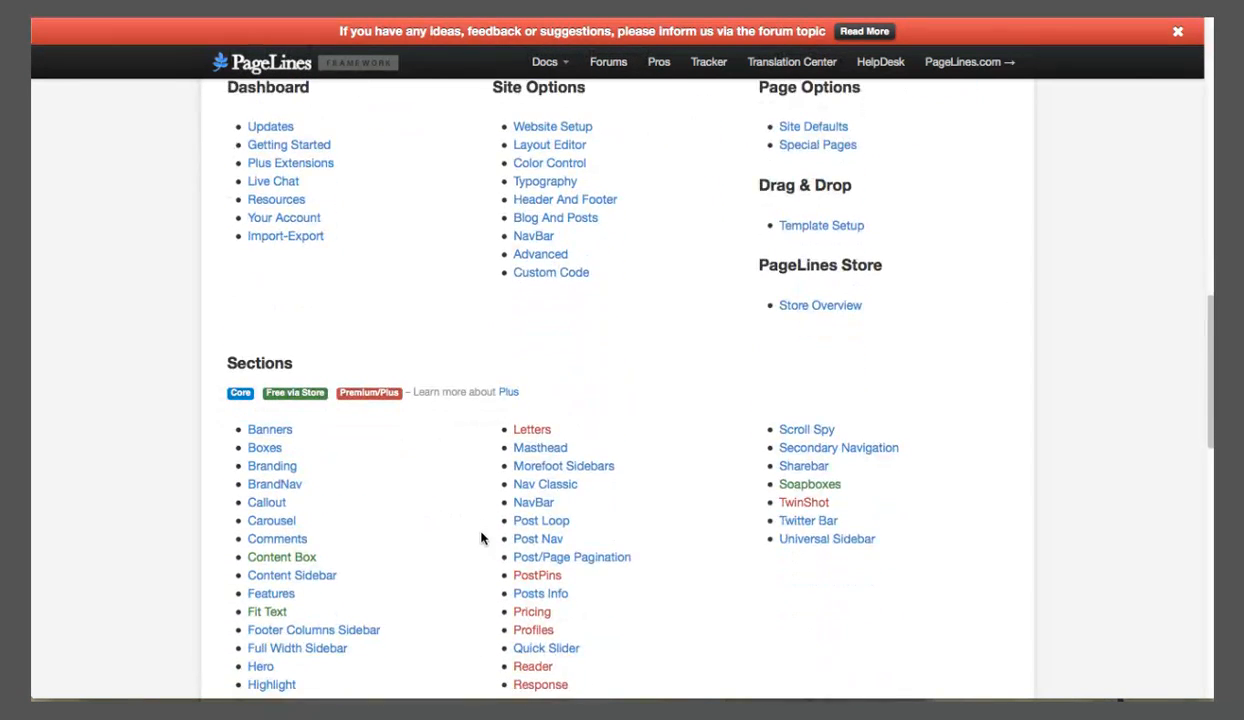
scroll(480, 536, "down", 1)
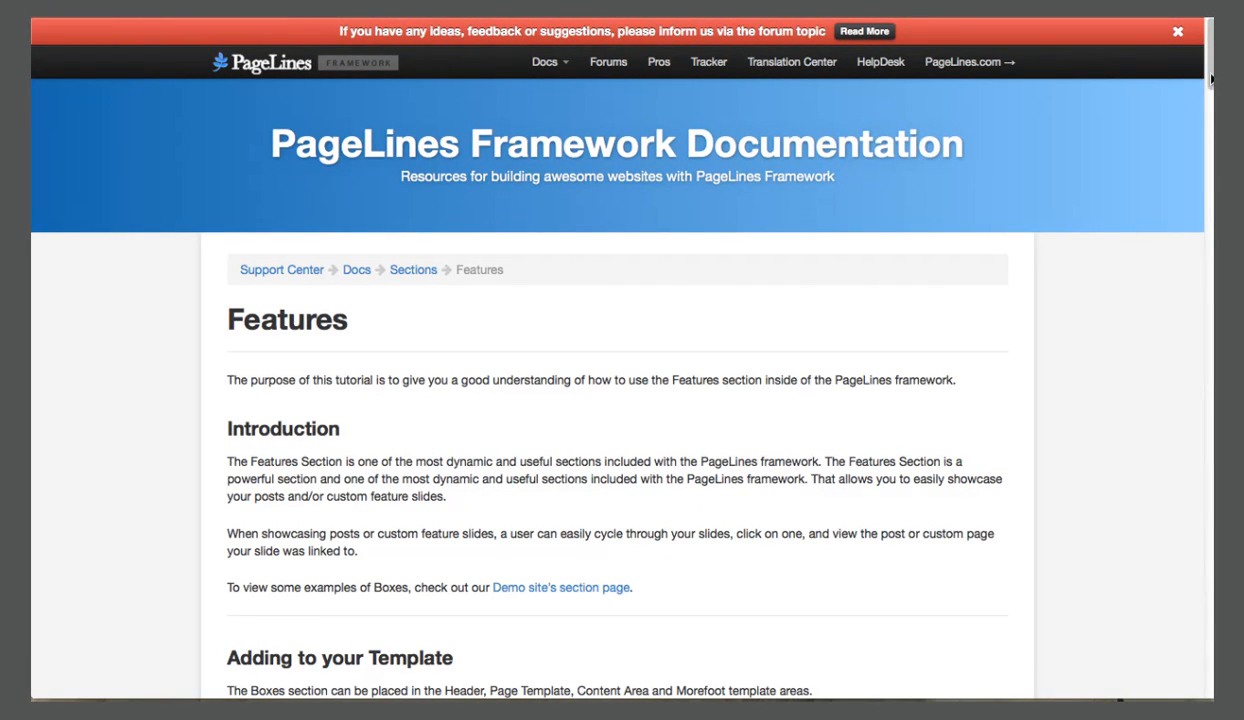
left_click_drag(1210, 78, 1206, 147)
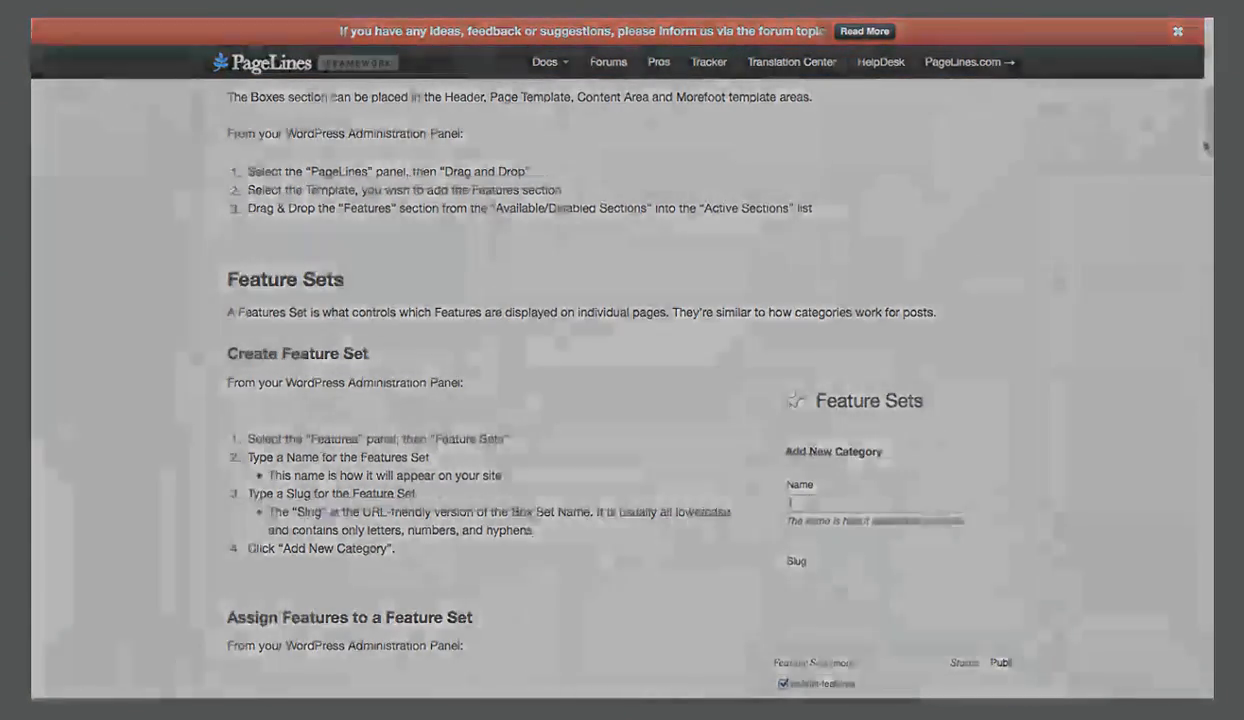